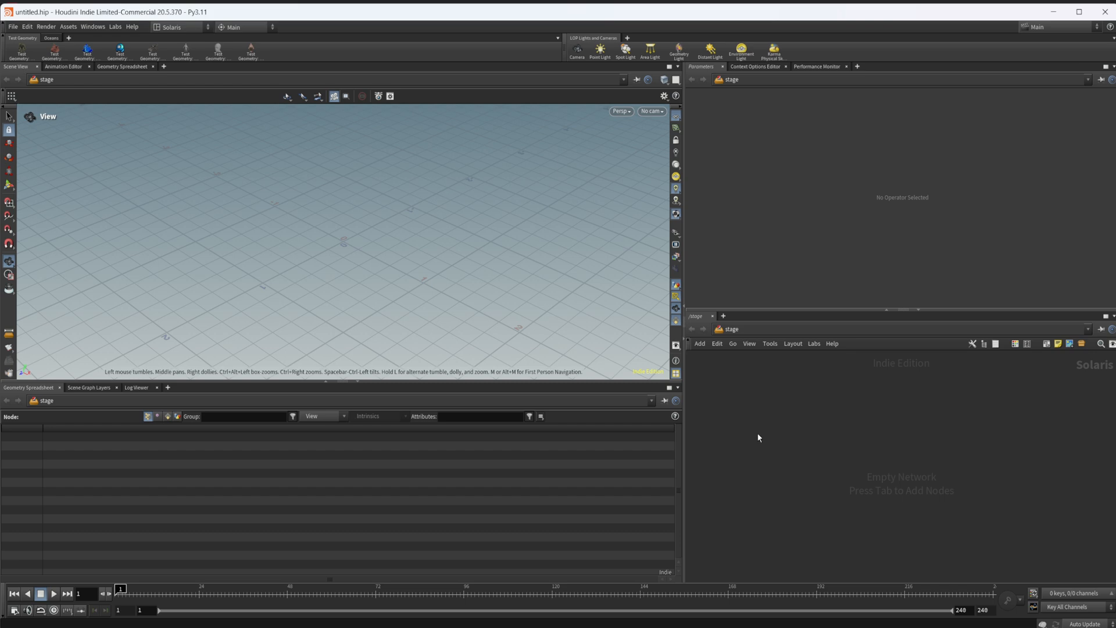
- Bring up the node search list in the empty /stage network
key("Tab")
type("cop")
- Create the Copernicus network copnet1 in the stage and dive inside it
key("Return")
left_click(759, 437)
double_click(759, 437)
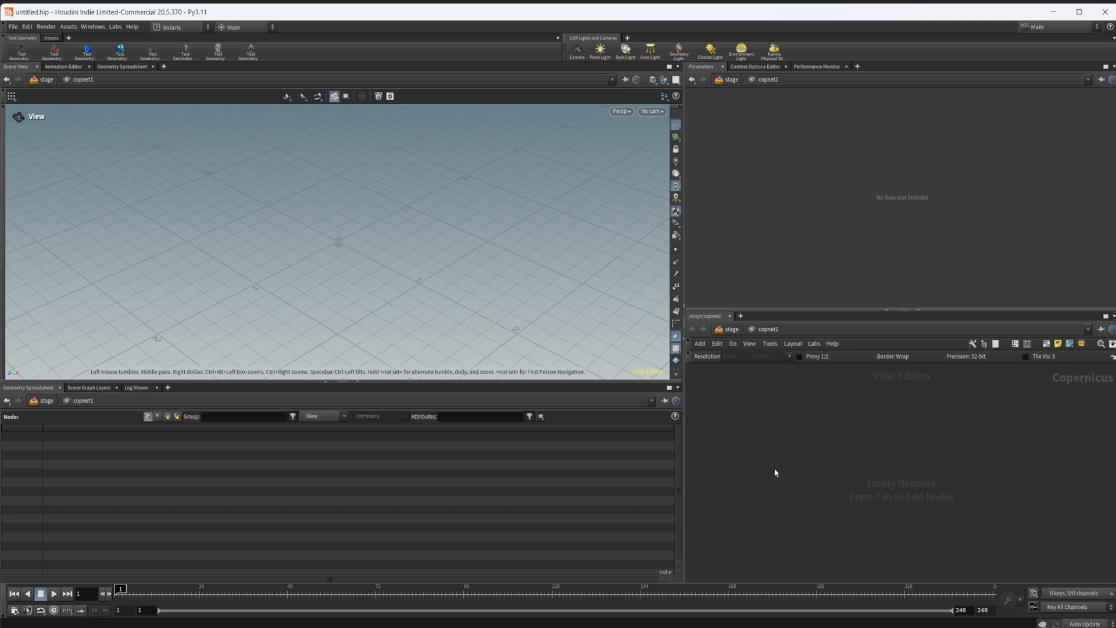
- Add the SOP Setup chain, display rasterizegeo1, and enter sopimport1's geometry network
key("Tab")
type("sop s")
key("Return")
left_click(808, 454)
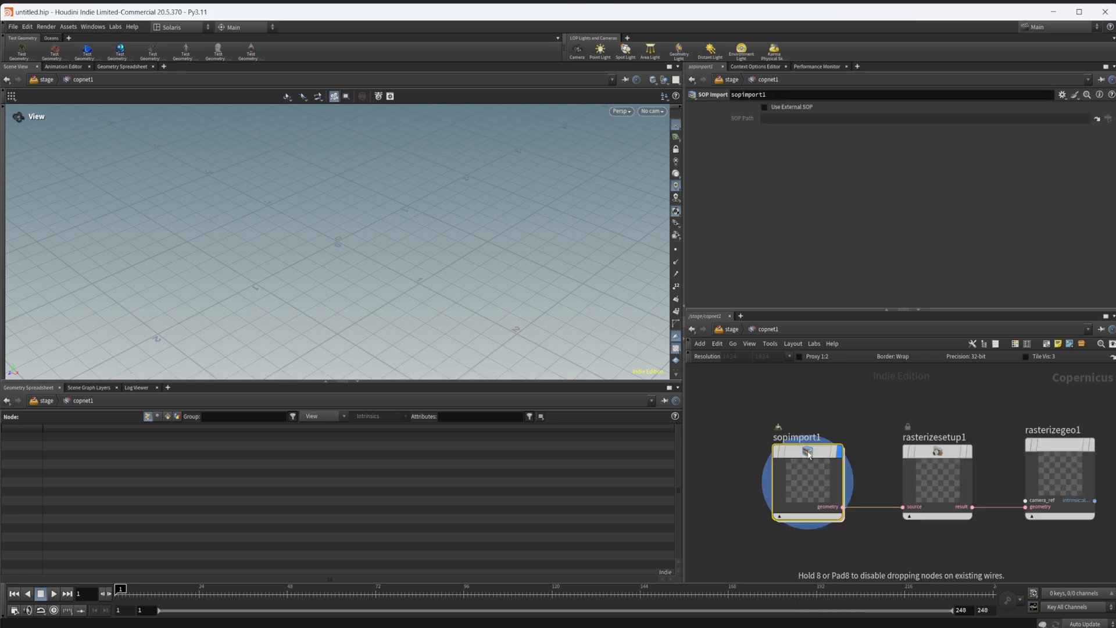
left_click(1041, 474)
key("r")
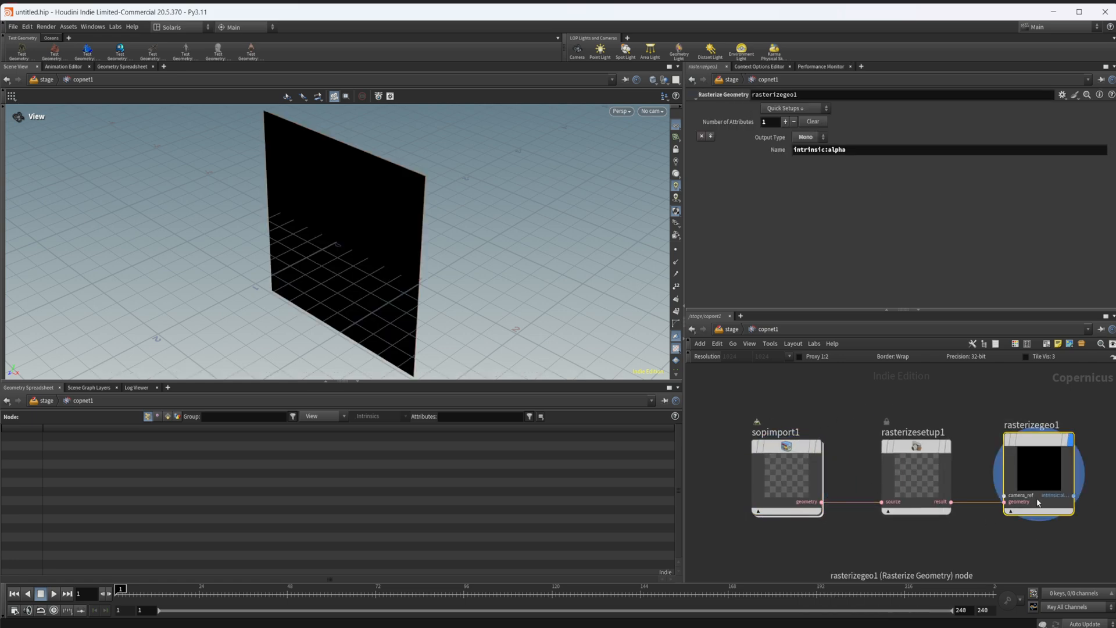
double_click(797, 478)
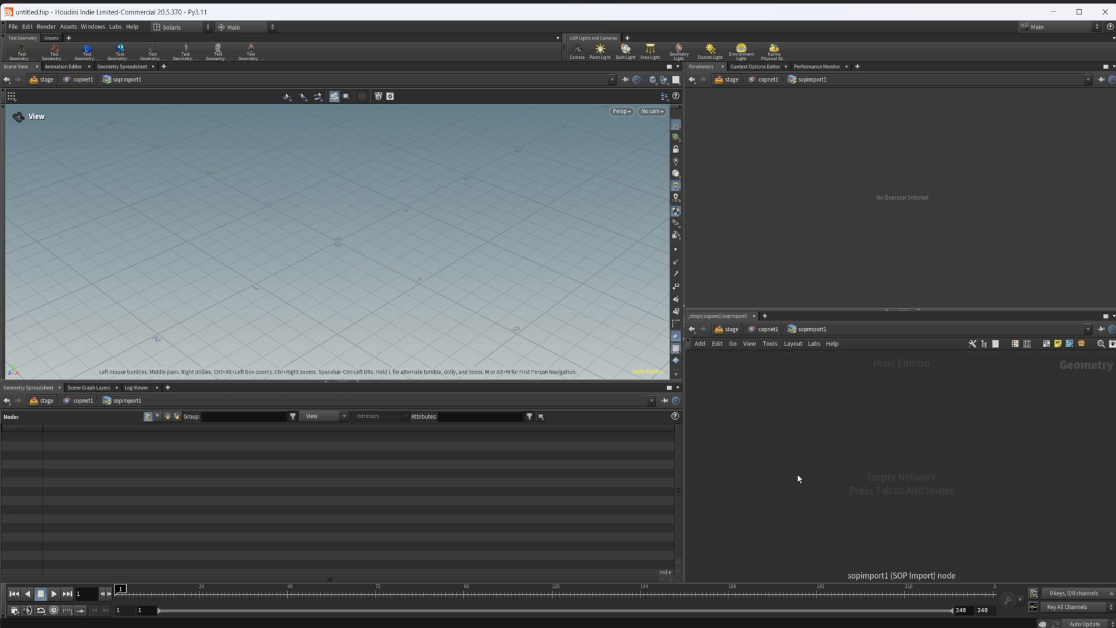
- Add a Grid standing upright in the XY plane with size 2
key("Tab")
type("grid")
key("Return")
left_click(797, 477)
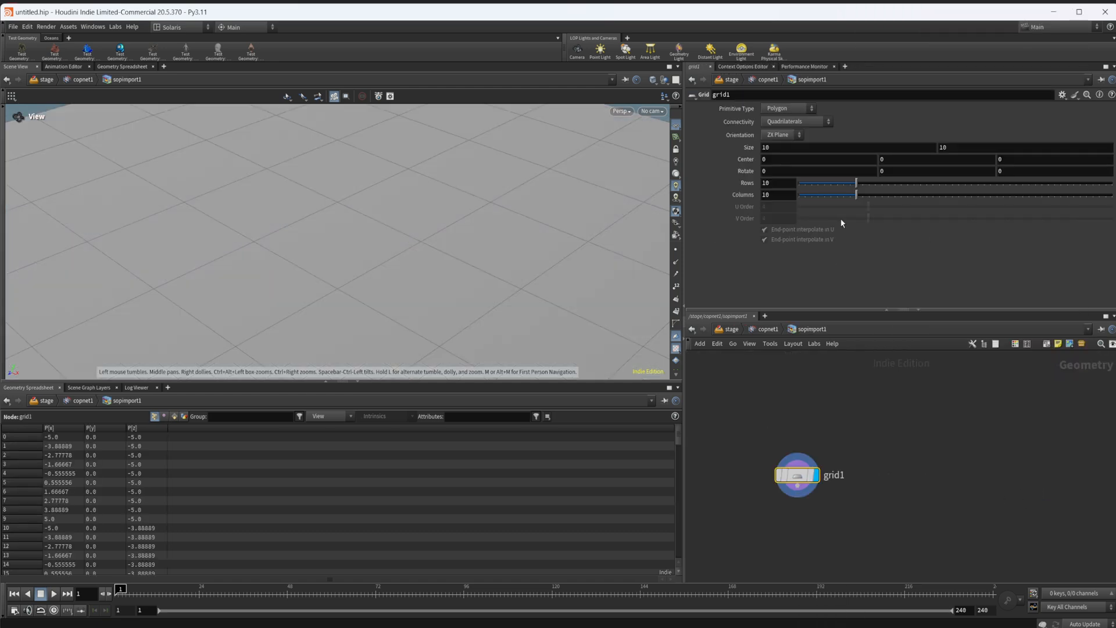
left_click(792, 134)
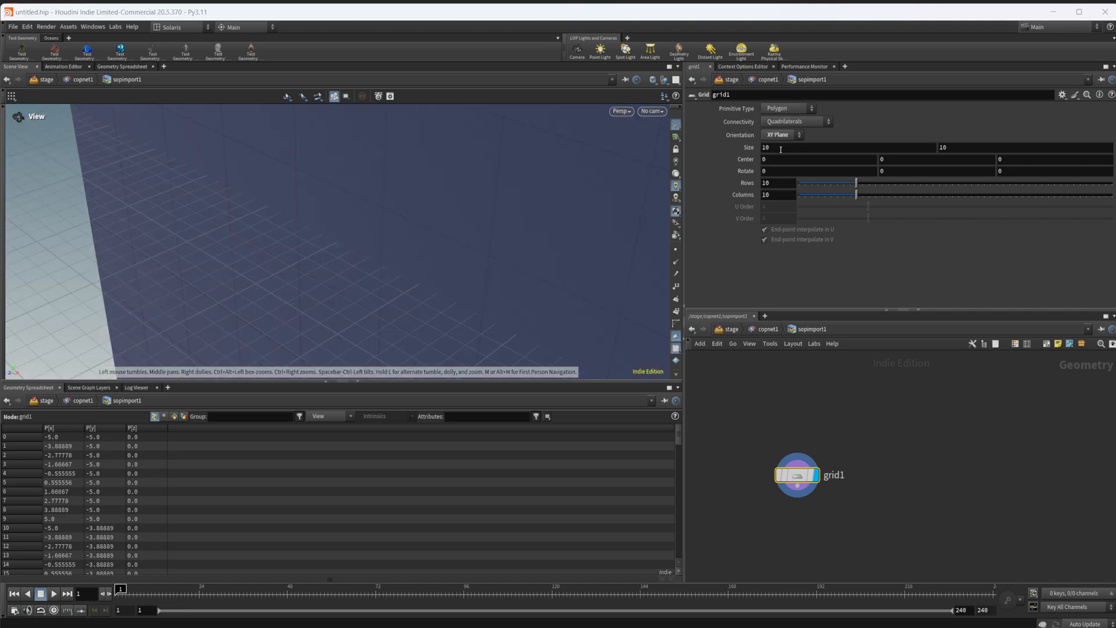
type("2")
key("Return")
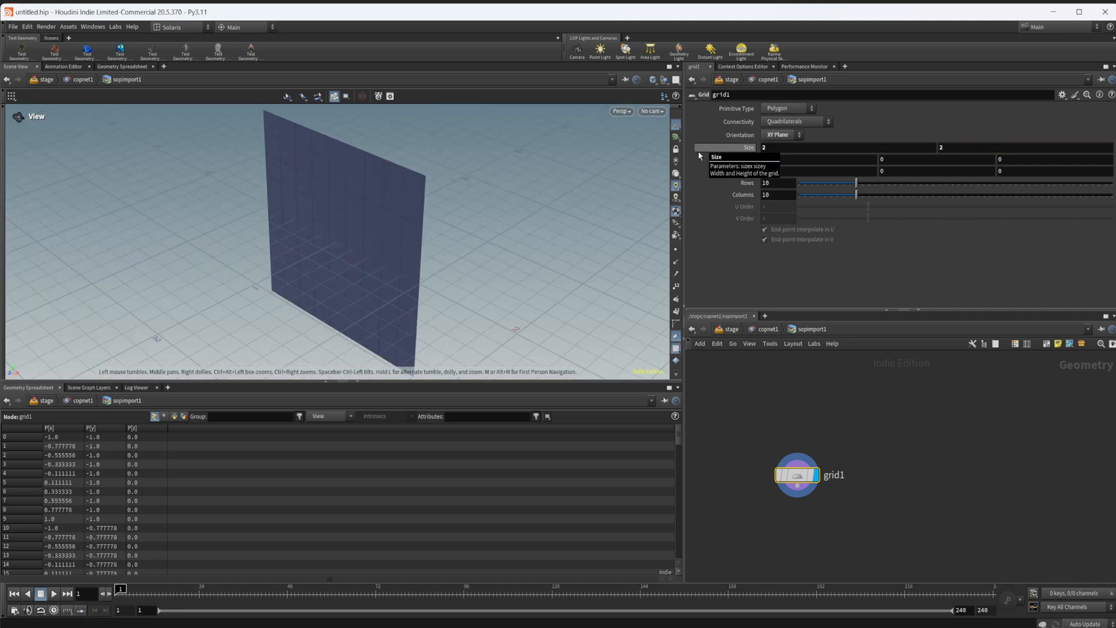
mouse_move(333, 267)
left_mouse_down()
mouse_move(319, 209)
mouse_move(366, 244)
left_mouse_up()
left_click_drag(782, 500, 776, 467)
- Scatter 30 points on the grid with global seed 25 and 3 relax iterations
key("Tab")
type("scatter")
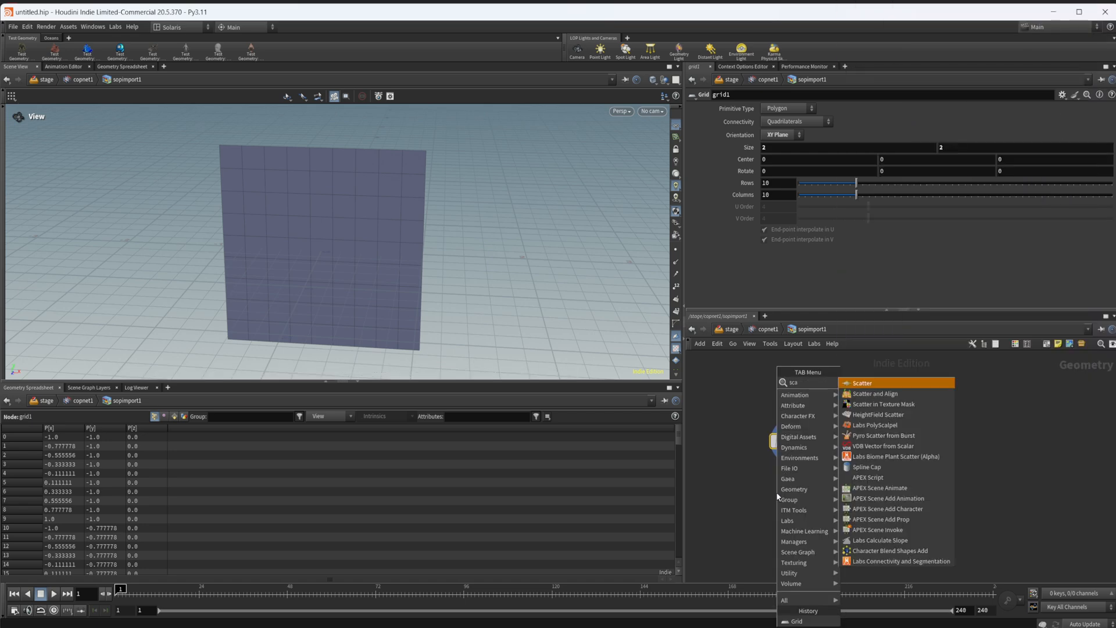
key("Return")
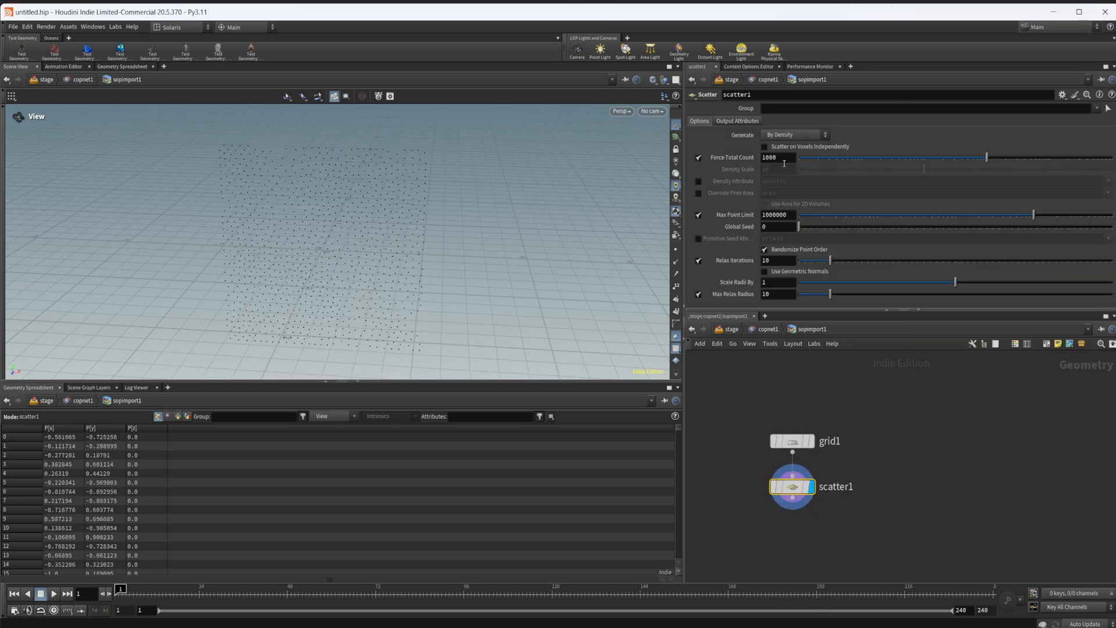
double_click(776, 158)
type("30")
key("Return")
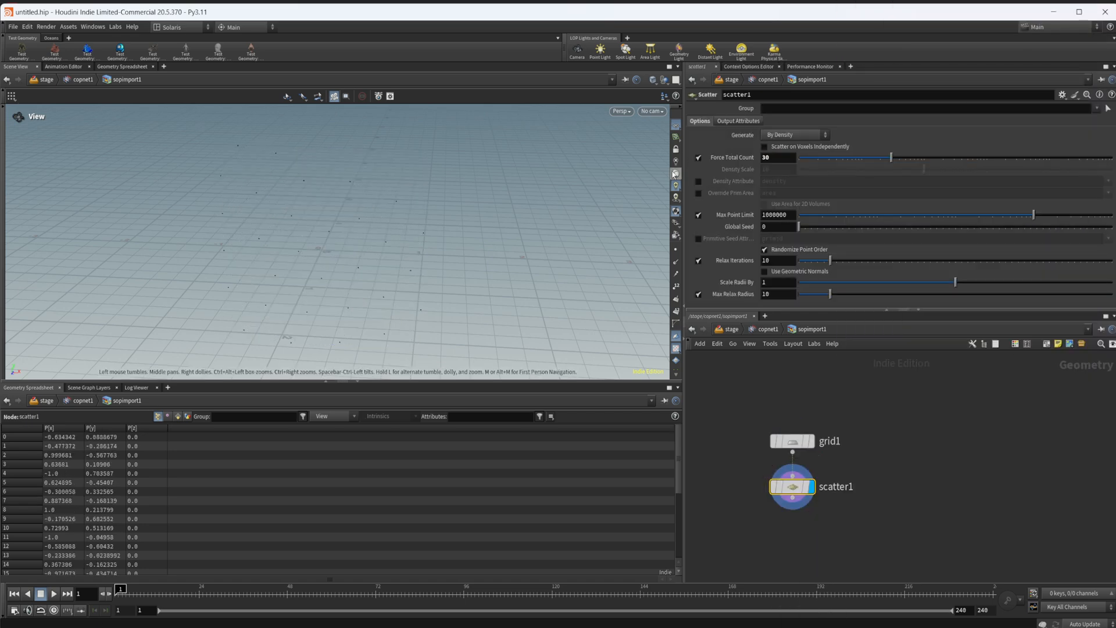
left_click(918, 227)
left_click_drag(830, 260, 818, 265)
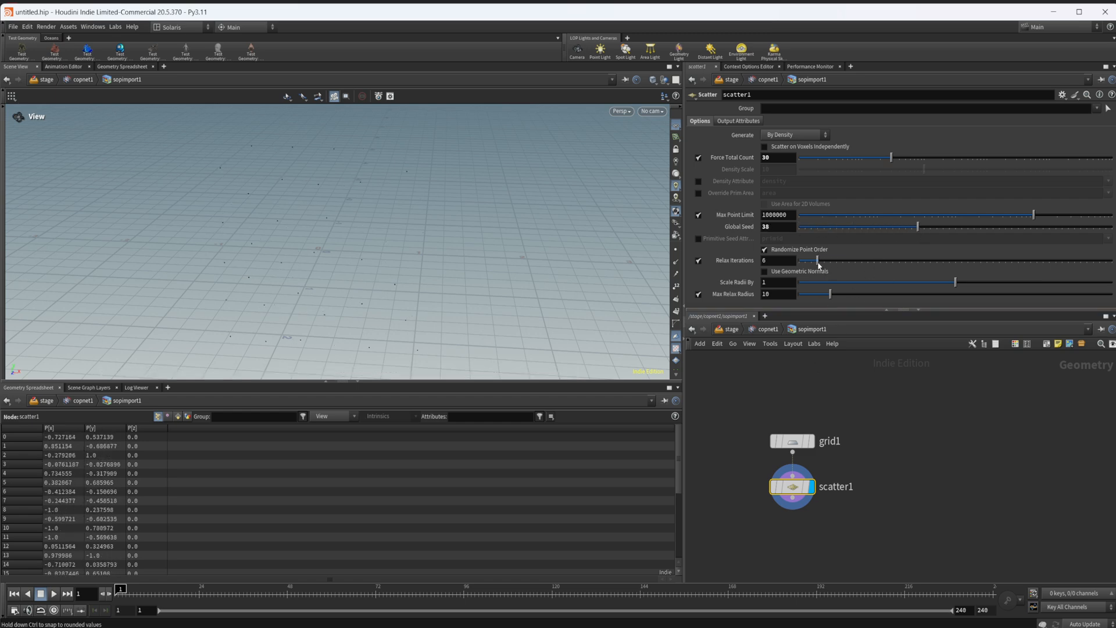
left_click(878, 229)
left_click_drag(817, 261, 809, 263)
middle_click_drag(770, 551, 772, 512)
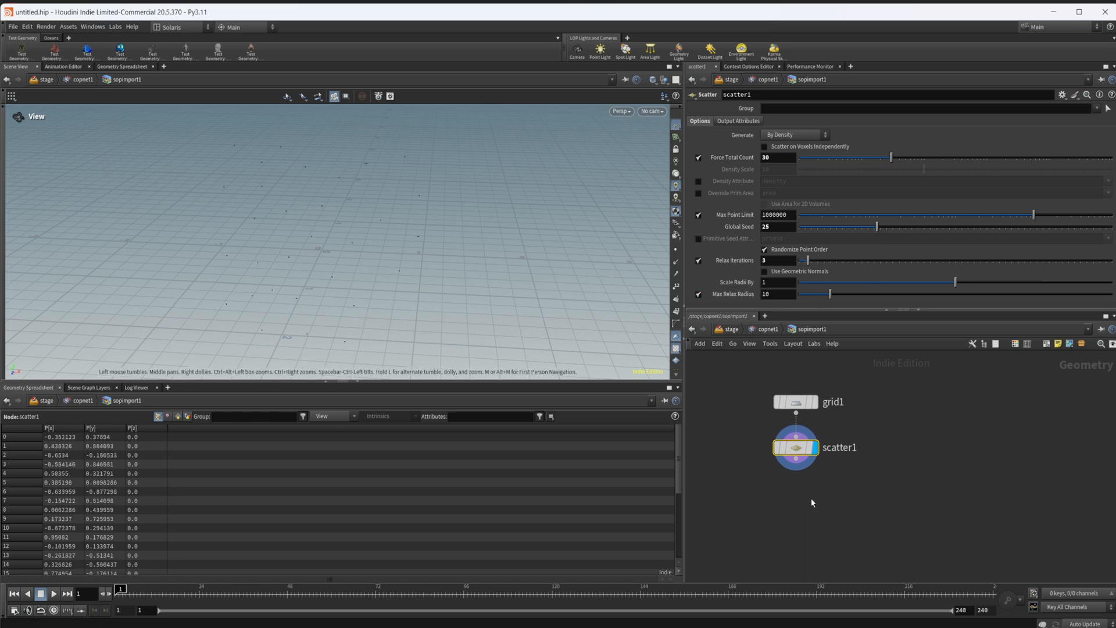
key("Tab")
type("attran")
- Randomize a 1-dimensional pscale attribute with minimum 0.4
key("Return")
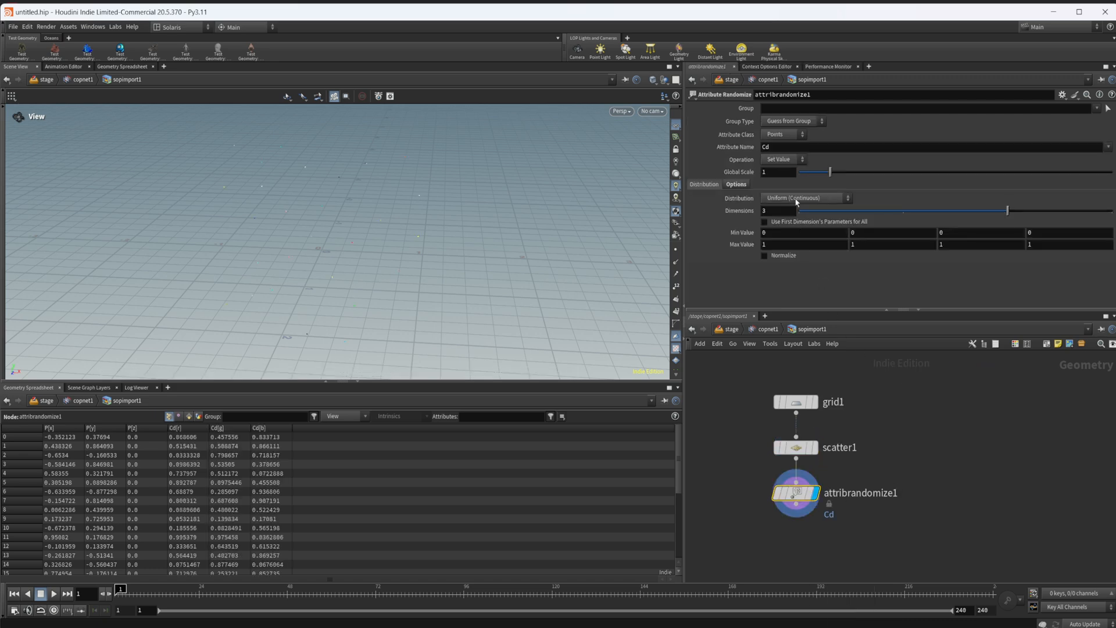
double_click(773, 148)
type("pscale")
key("Return")
type("1")
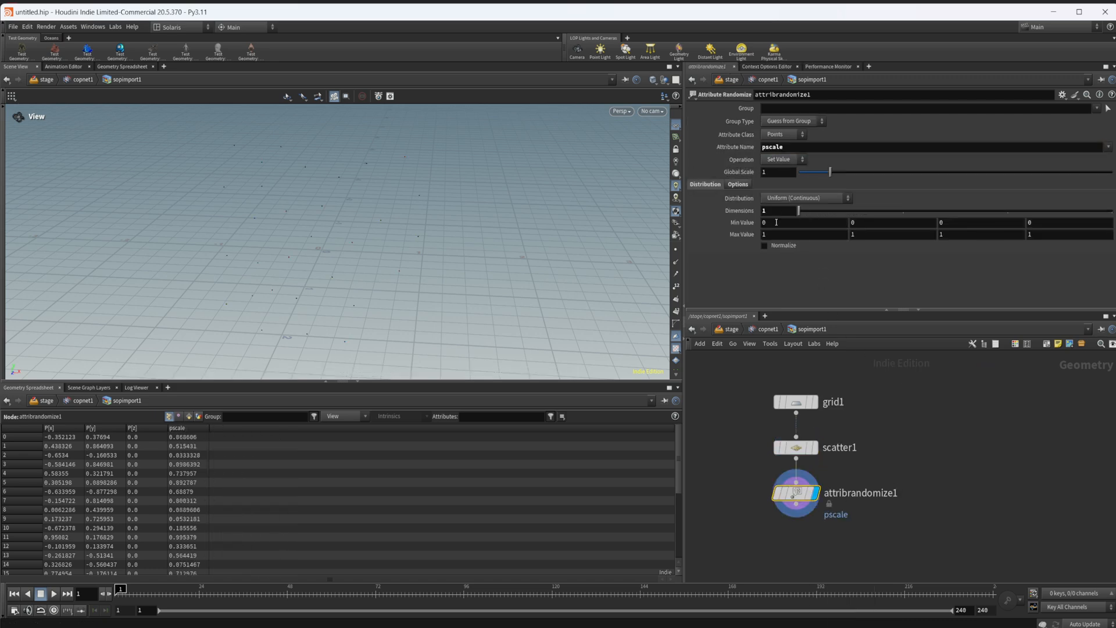
key("Tab")
type(".4")
key("Return")
- Copy the points 3 times offset 2 in X, then 3 times offset 2 in Y
key("Tab")
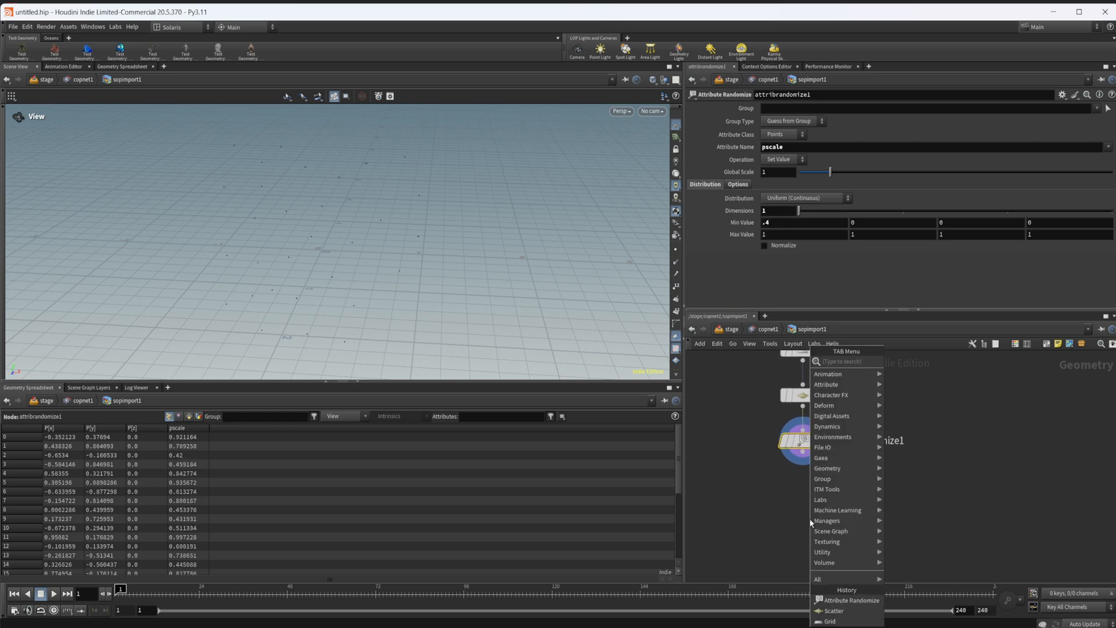
type("copy t")
key("Return")
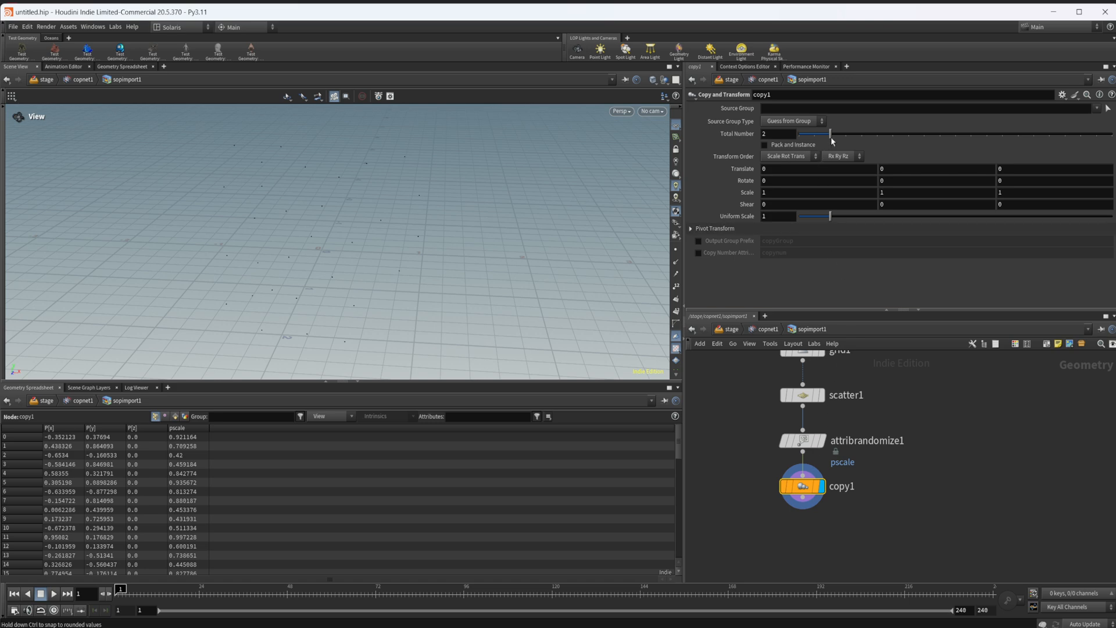
left_click_drag(829, 133, 845, 133)
left_click(780, 171)
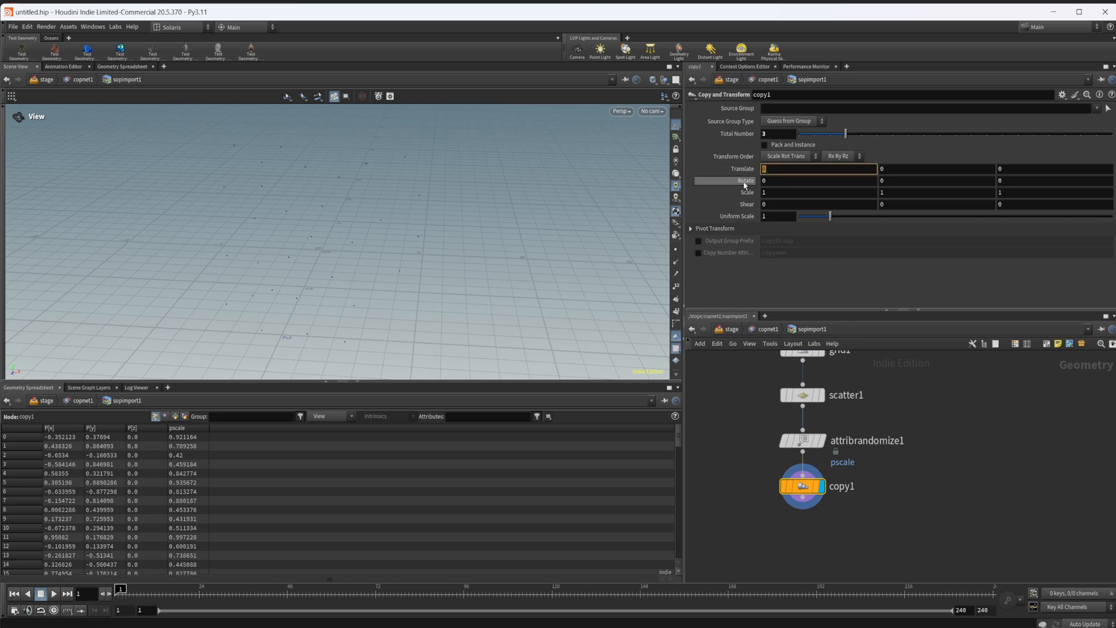
type("2")
key("Return")
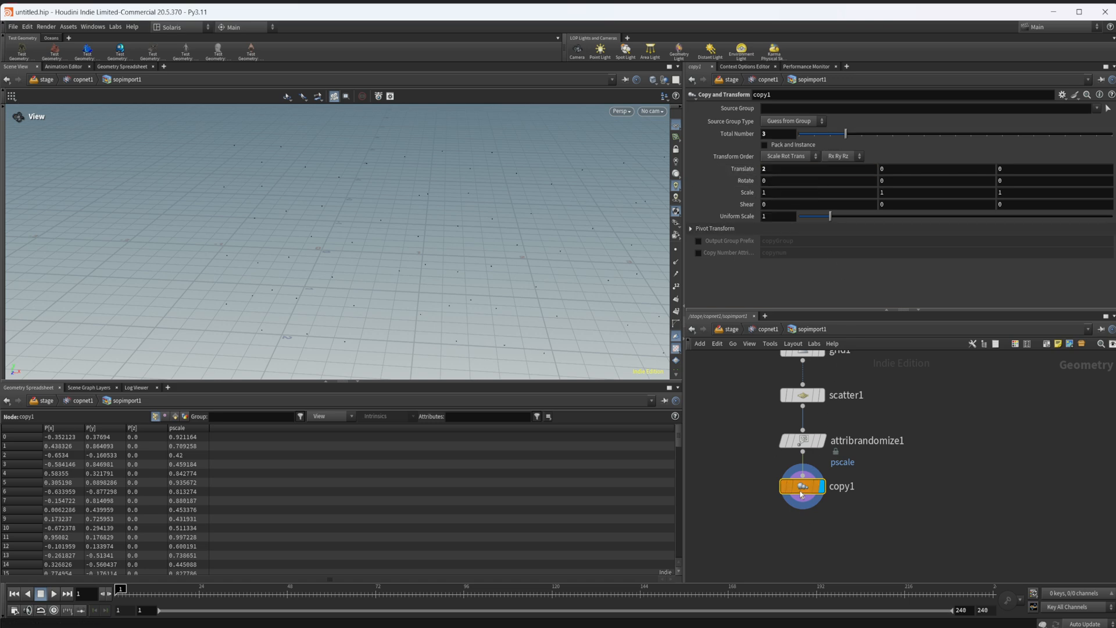
left_click_drag(800, 494, 801, 546, "alt")
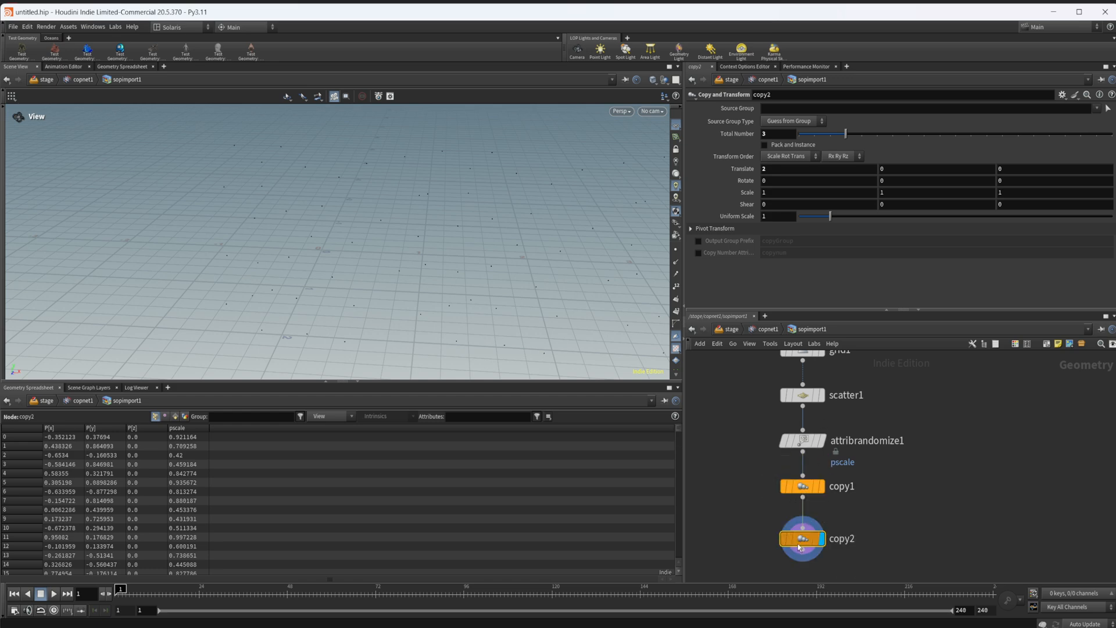
left_click(816, 174)
type("0")
key("Tab")
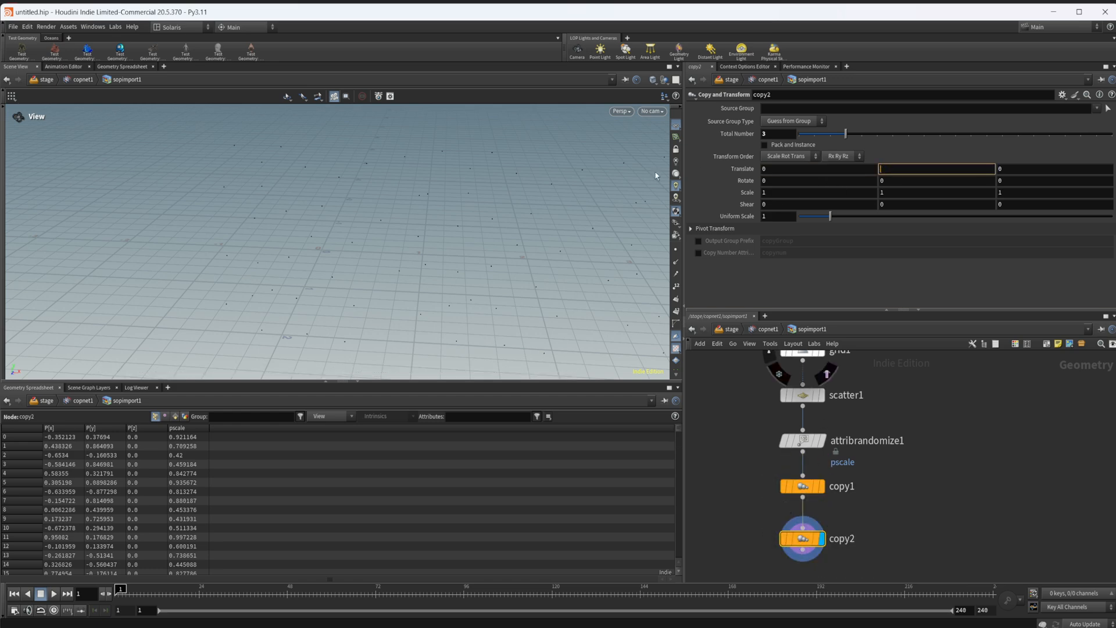
type("2")
key("Return")
mouse_move(523, 274)
left_mouse_down()
mouse_move(404, 213)
mouse_move(479, 319)
left_mouse_up()
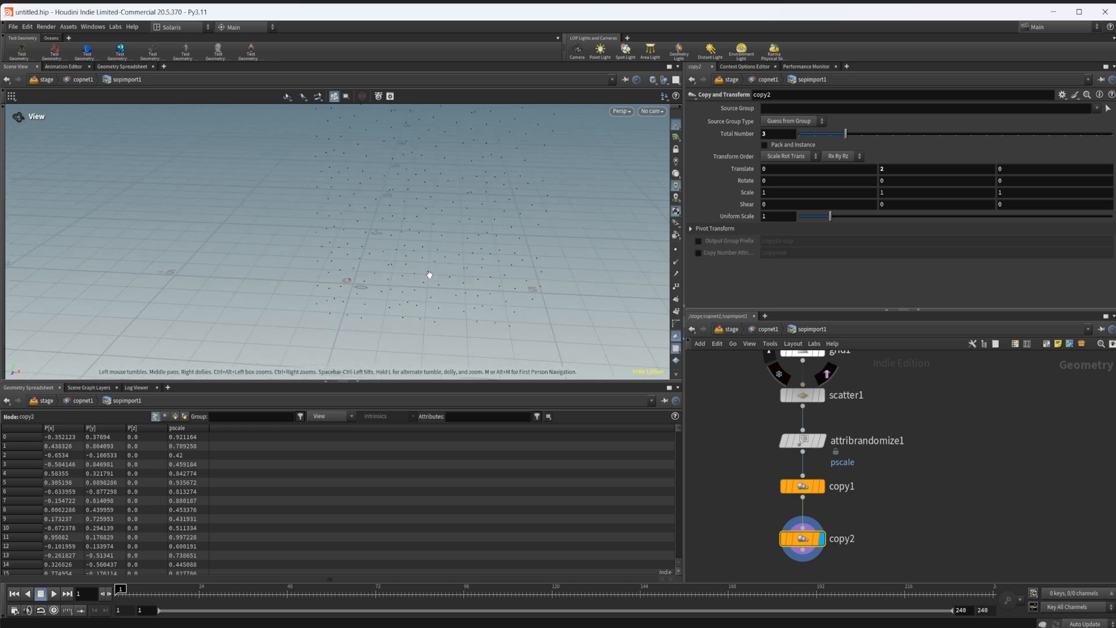
middle_click_drag(794, 577, 804, 484)
- Add a Transform translating the layout by -2, -2
key("Tab")
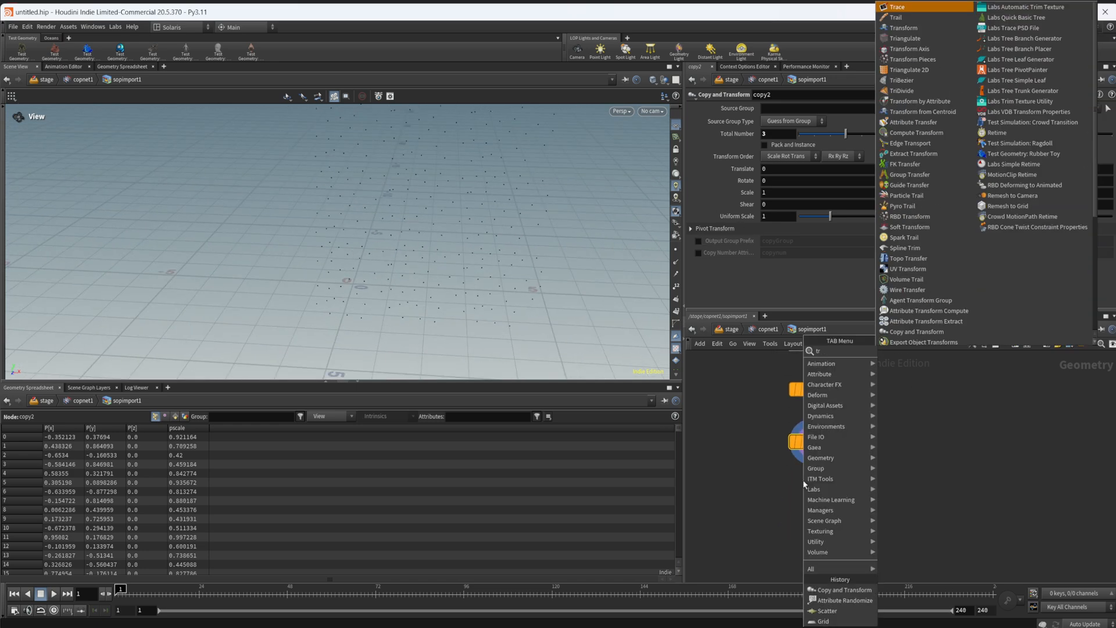
left_click(803, 485)
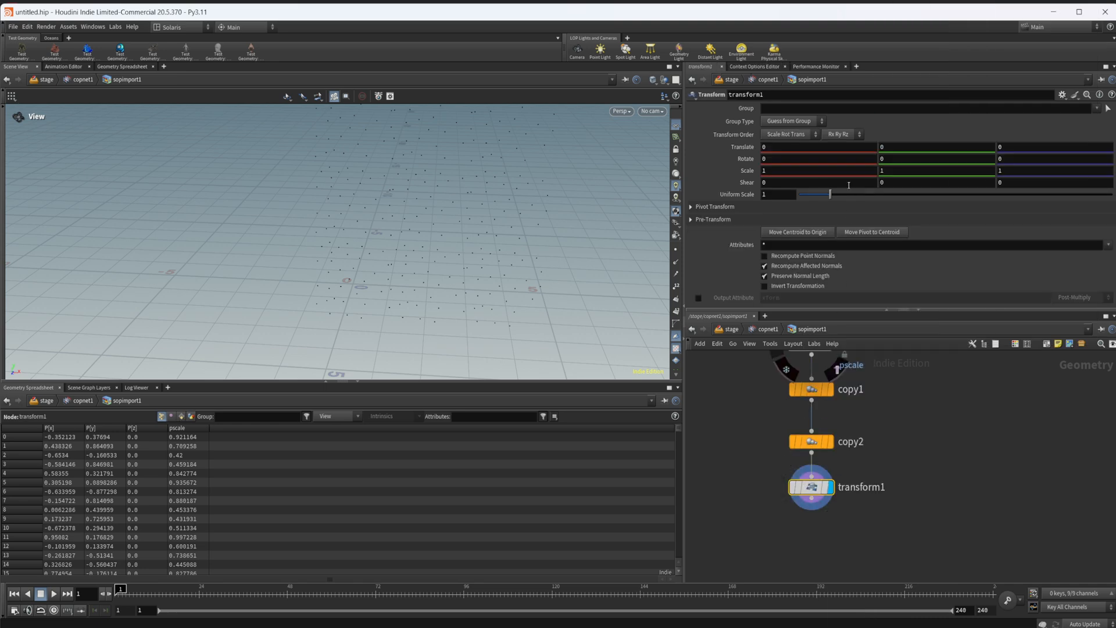
left_click(804, 146)
type("-2")
key("Tab")
type("-2")
key("Return")
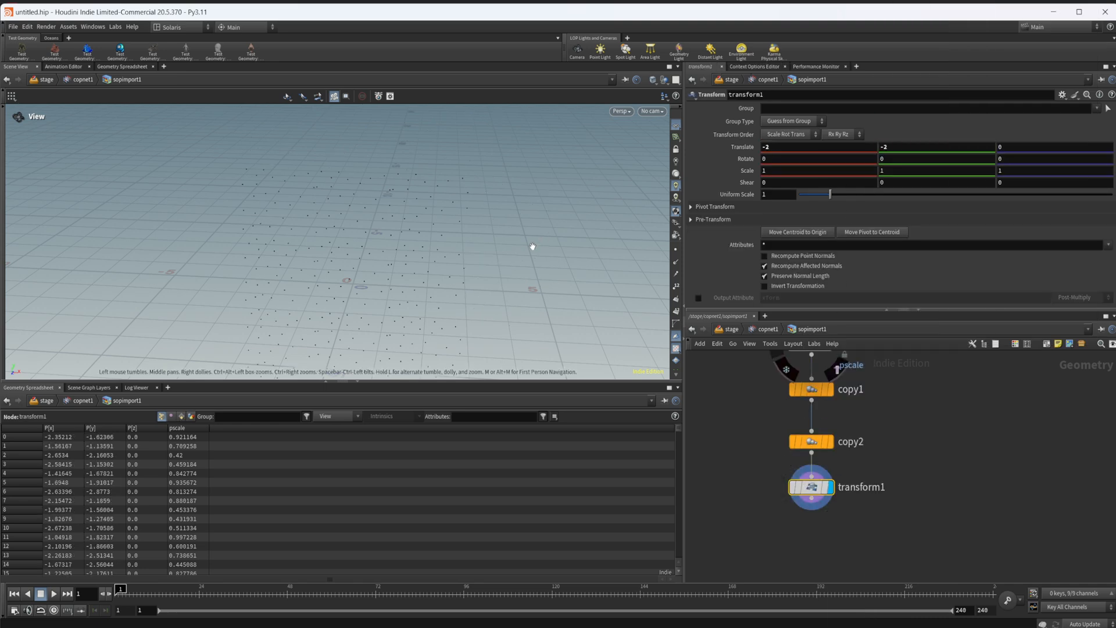
mouse_move(362, 306)
left_mouse_down()
mouse_move(354, 294)
mouse_move(378, 278)
left_mouse_up()
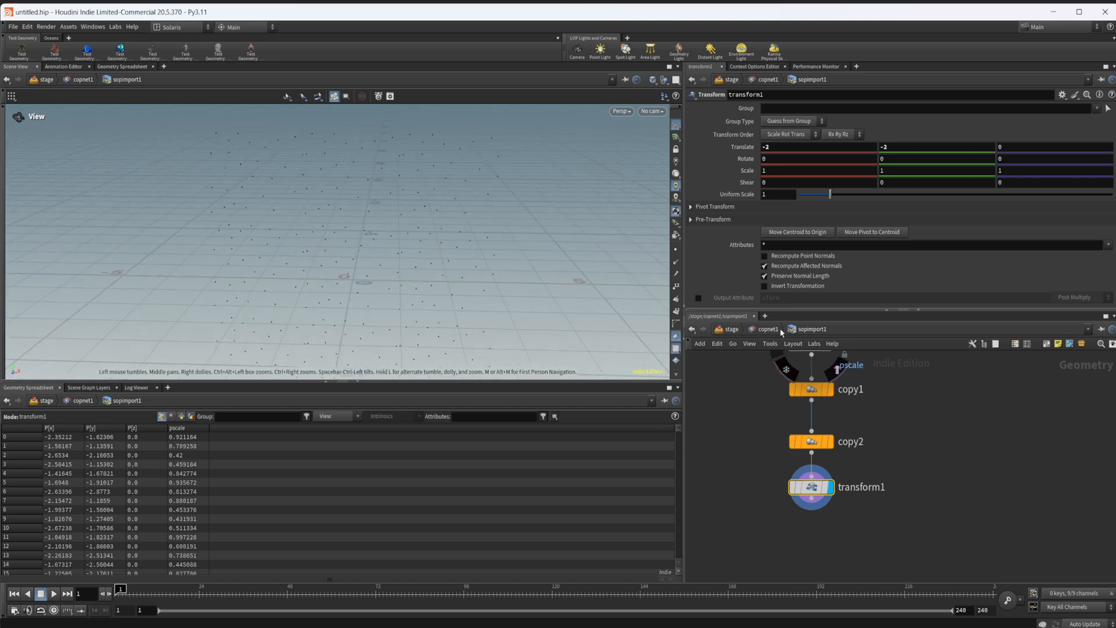
- Add stamppoint1 fed by the rasterize setup and display its stamped squares
left_click(771, 329)
middle_click_drag(890, 540, 805, 528)
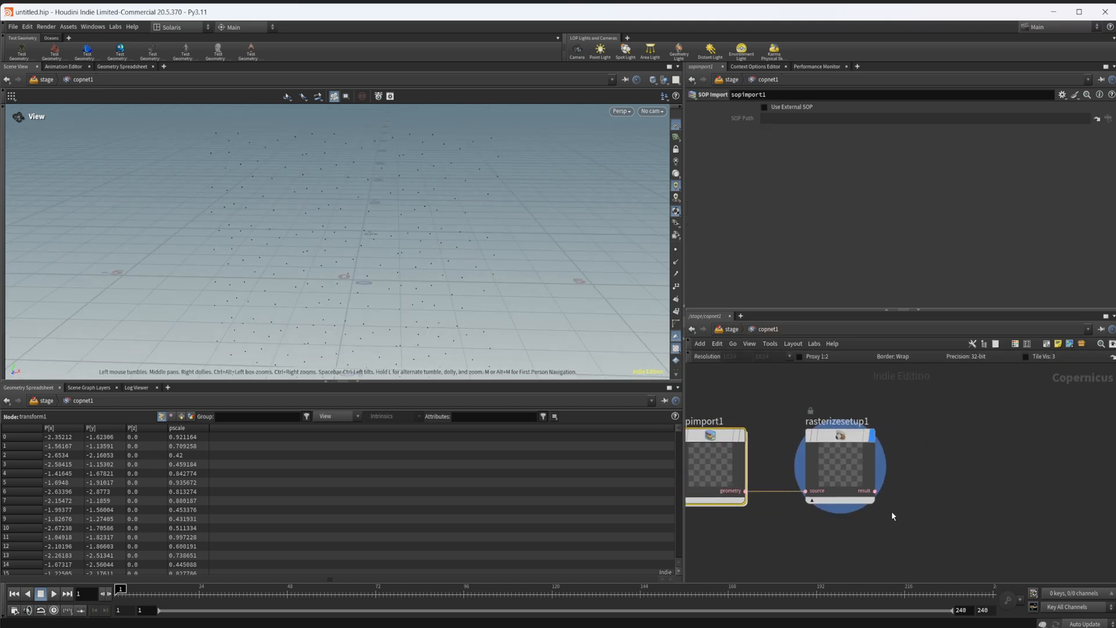
key("Tab")
type("stamp")
key("Return")
left_click(958, 512)
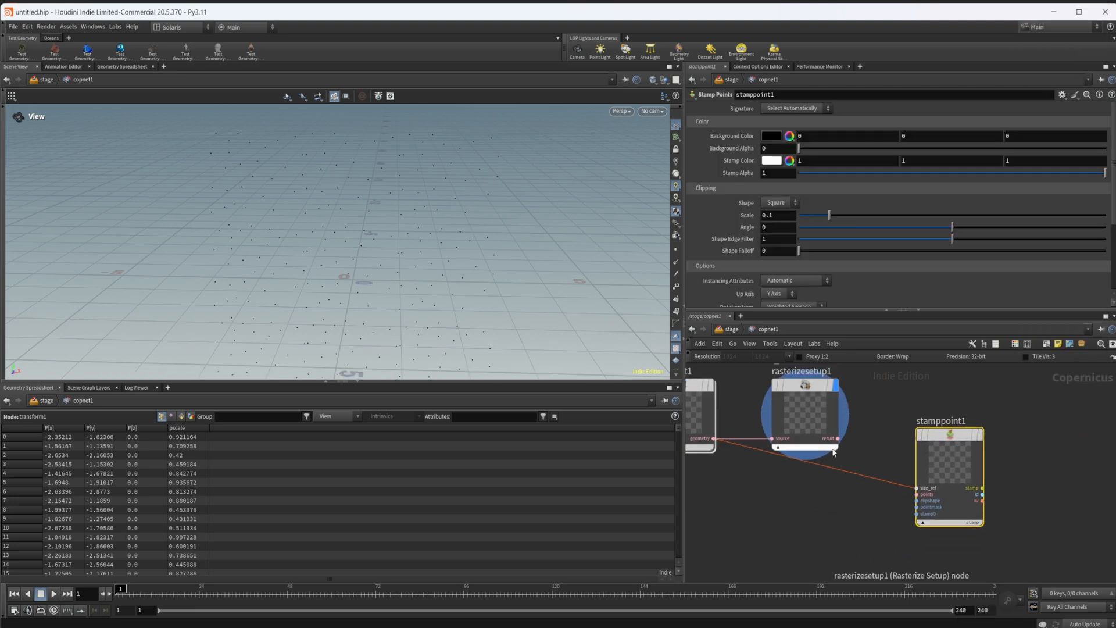
mouse_move(836, 438)
left_mouse_down()
mouse_move(918, 494)
mouse_move(937, 448)
mouse_move(911, 442)
mouse_move(910, 420)
left_mouse_up()
key("r")
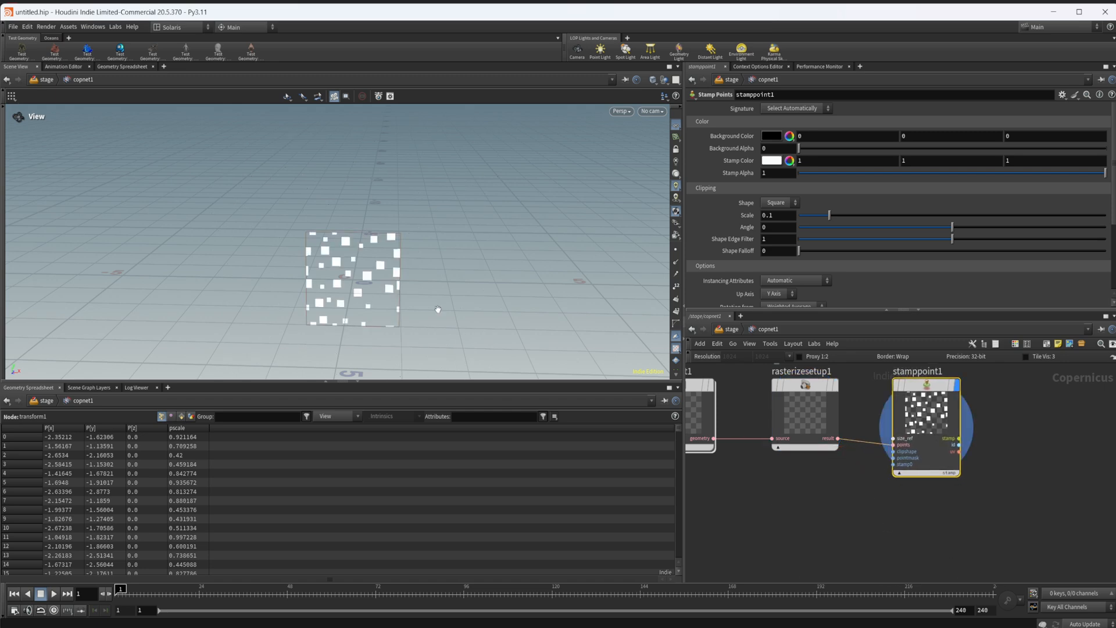
- Toggle tiled visualisation on then off to preview a single tile
left_click_drag(437, 309, 283, 215)
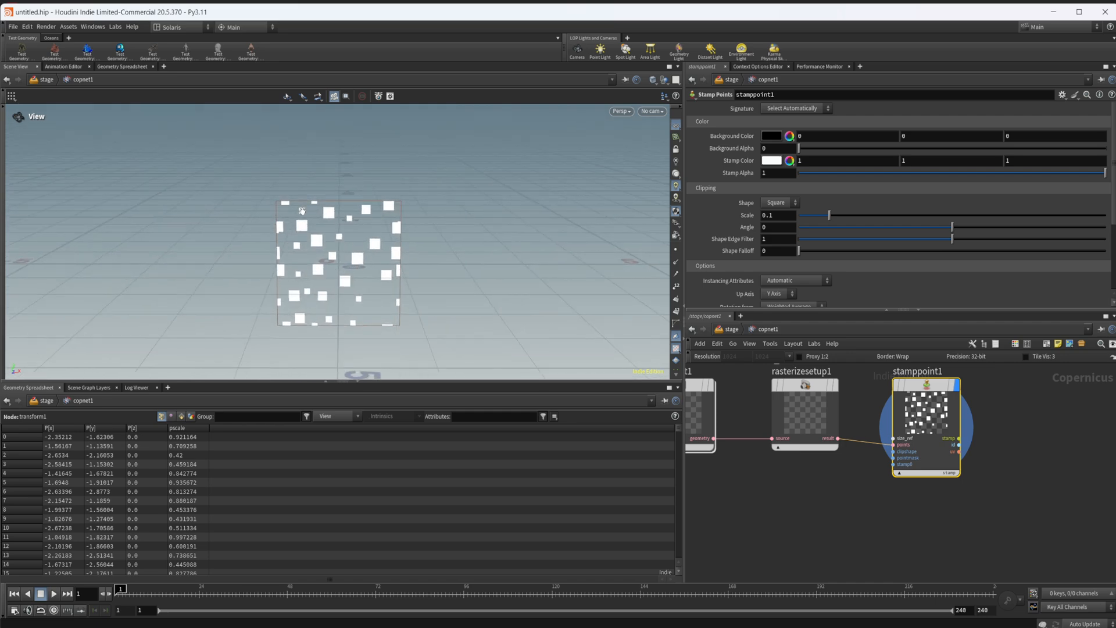
left_click(1025, 356)
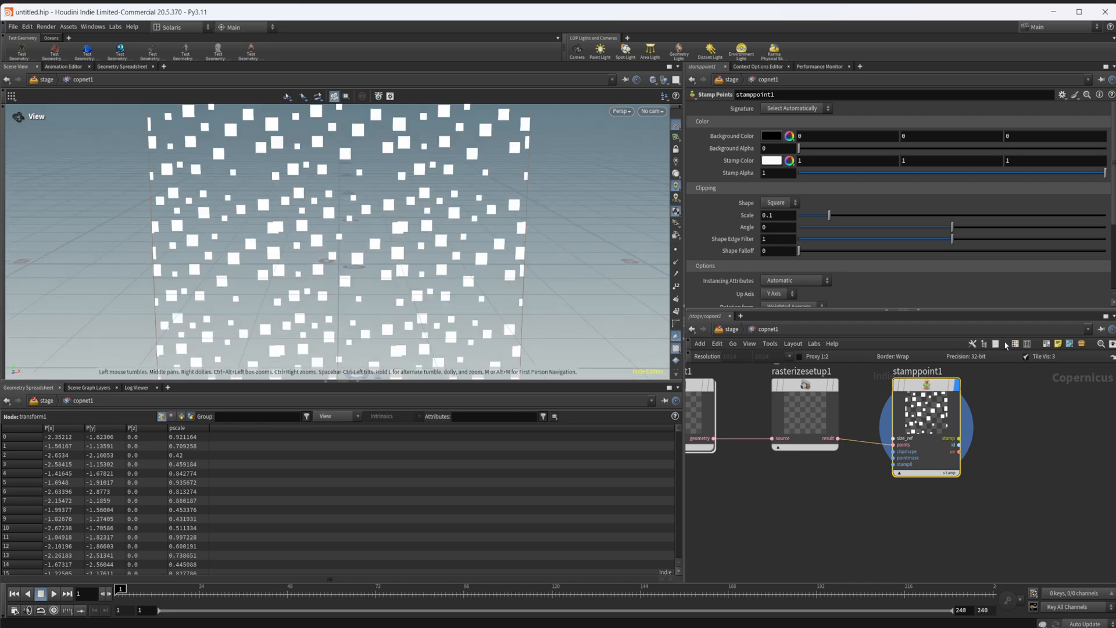
left_click(1025, 357)
middle_click_drag(845, 534, 850, 491)
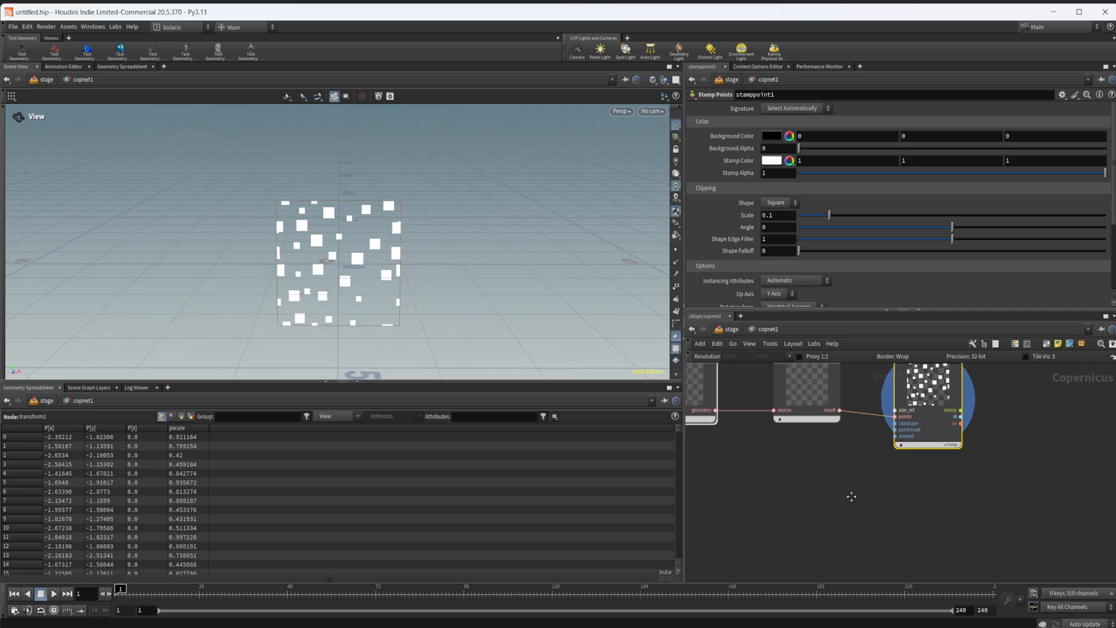
- Add SDF Shape and SDF to Mono and wire the mono circle as stamppoint1's stamp shape
key("Tab")
type("sdf")
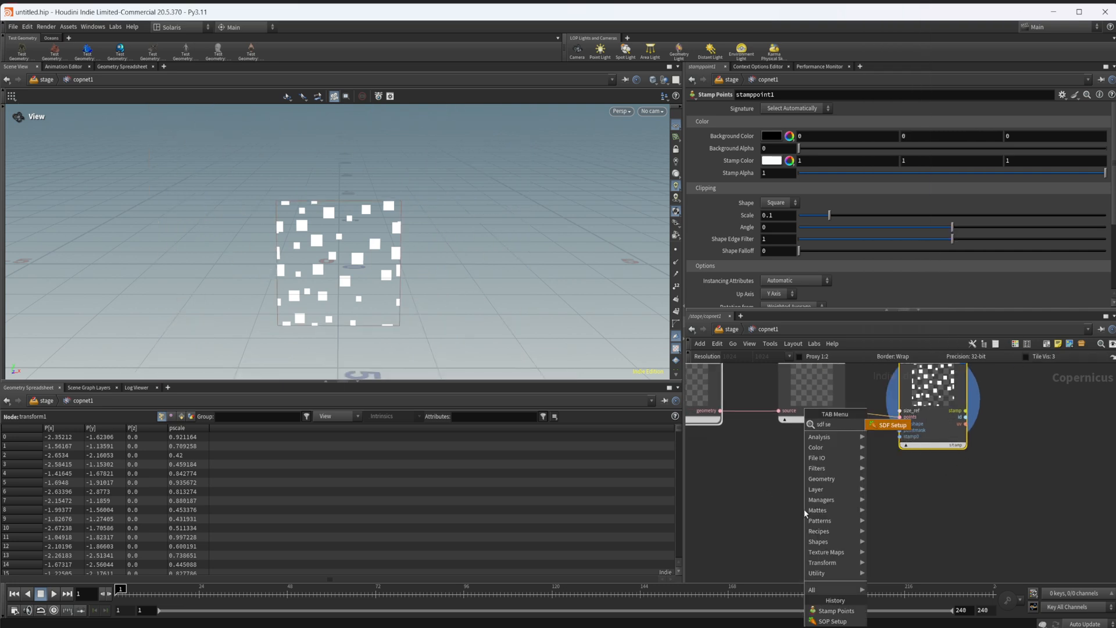
left_click(892, 457)
left_click(806, 514)
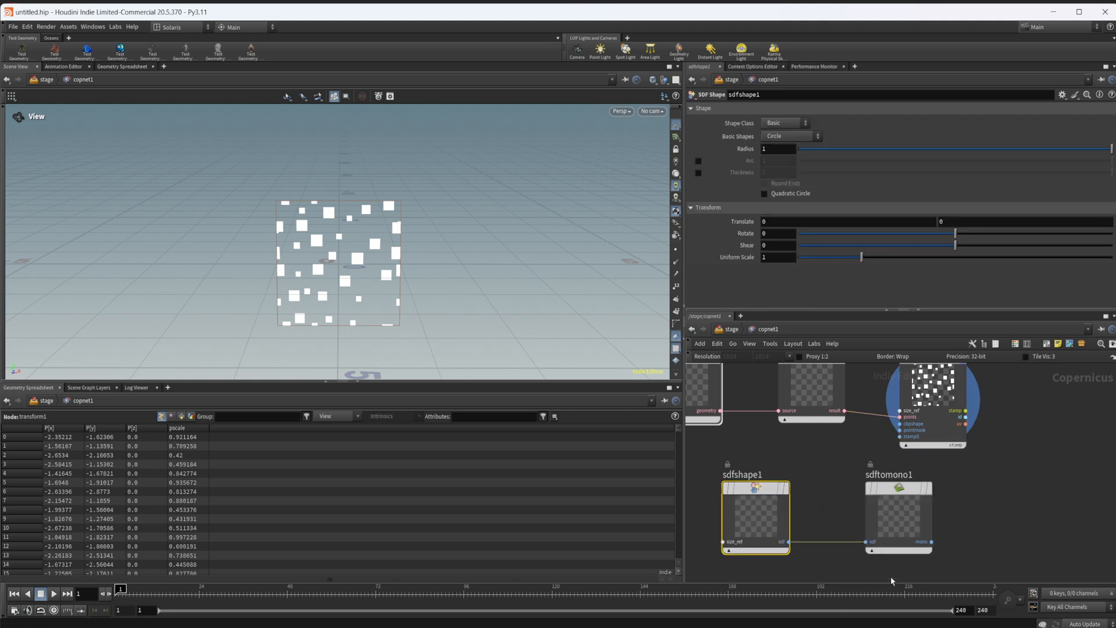
left_click(885, 518, "shift")
key("l")
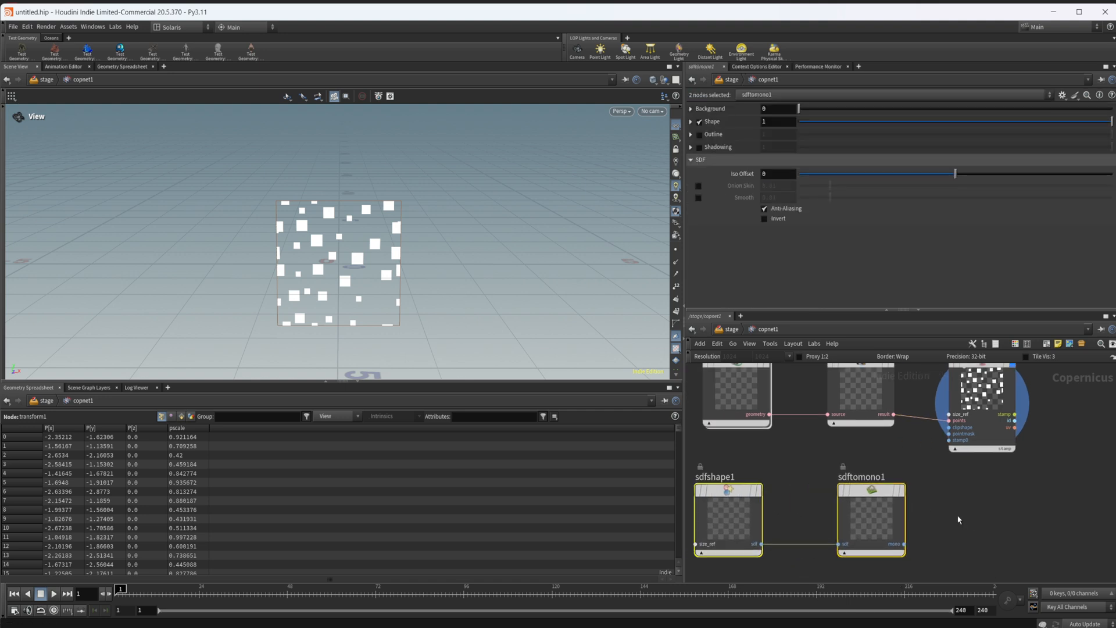
left_click(904, 543)
left_click(946, 441)
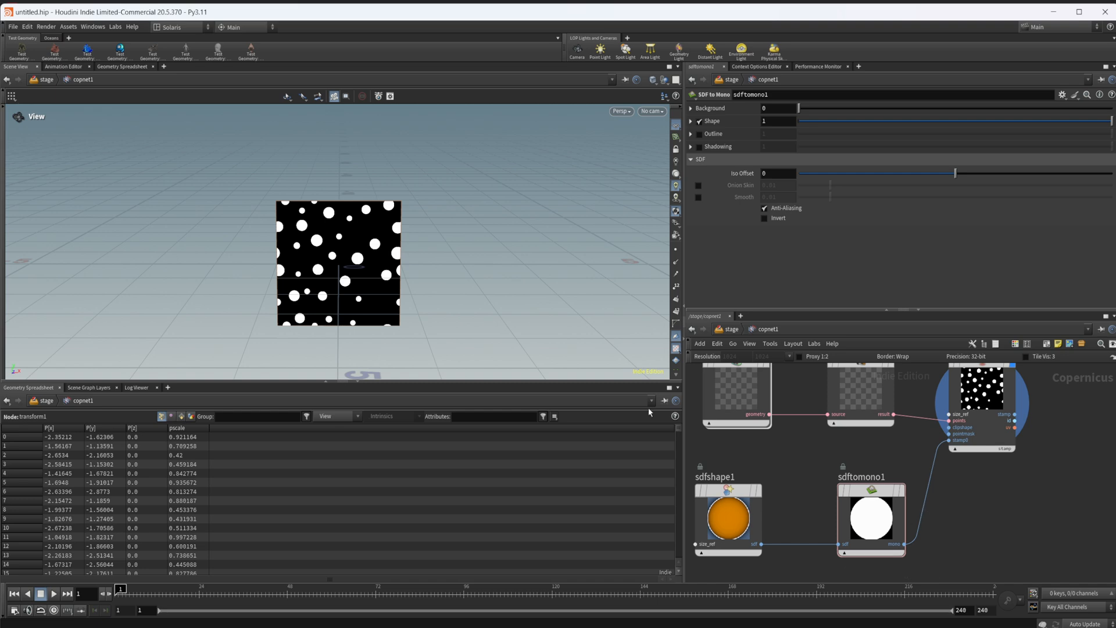
- View stamppoint1's id output as coloured circles
left_click_drag(354, 278, 366, 288)
scroll(384, 266, "up", 2)
scroll(411, 262, "up", 2)
middle_click_drag(918, 491, 838, 501)
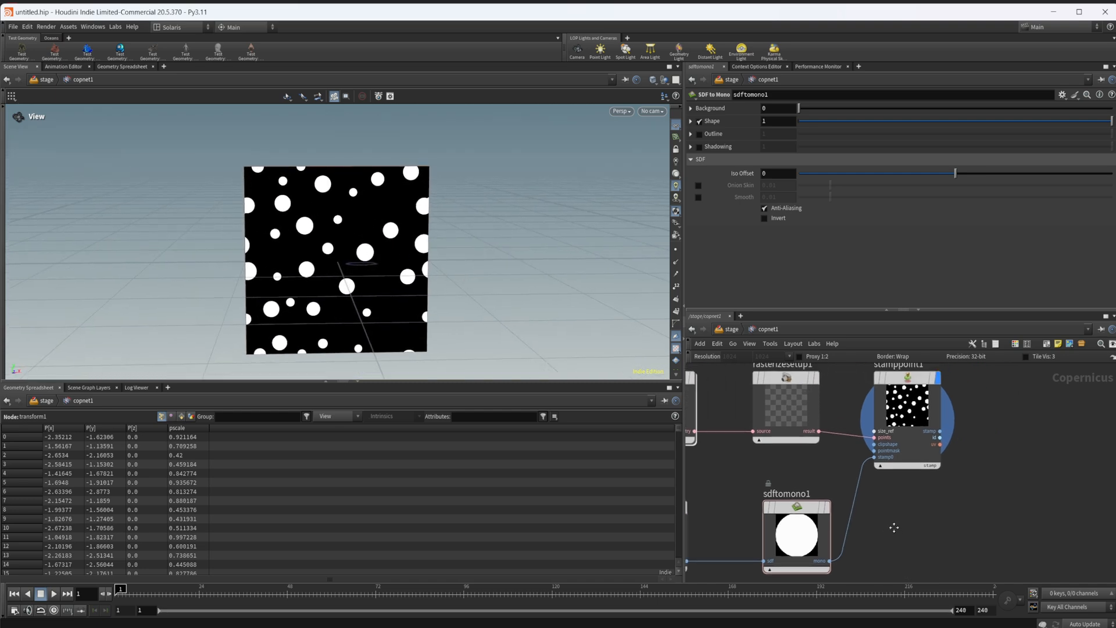
middle_click_drag(934, 469, 894, 484)
left_click(893, 481)
left_click(907, 500)
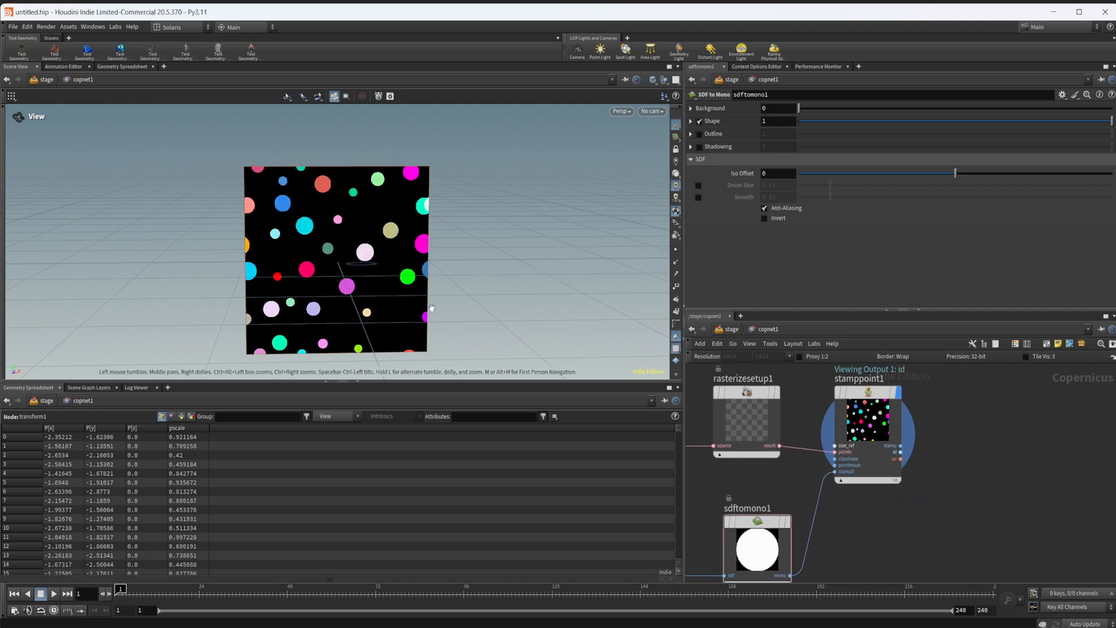
scroll(339, 262, "up", 1)
scroll(384, 257, "up", 2)
scroll(429, 227, "up", 2)
scroll(430, 227, "down", 2)
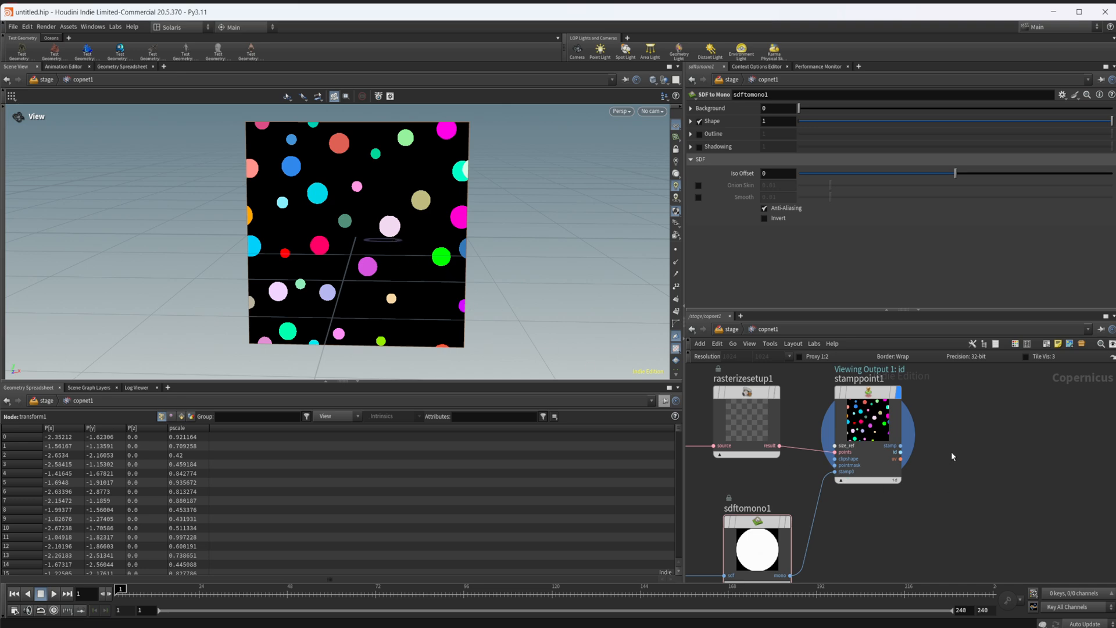
- Place a Statistics by ID node, statisticsbyid1, below stamppoint1
middle_click_drag(962, 451, 815, 471)
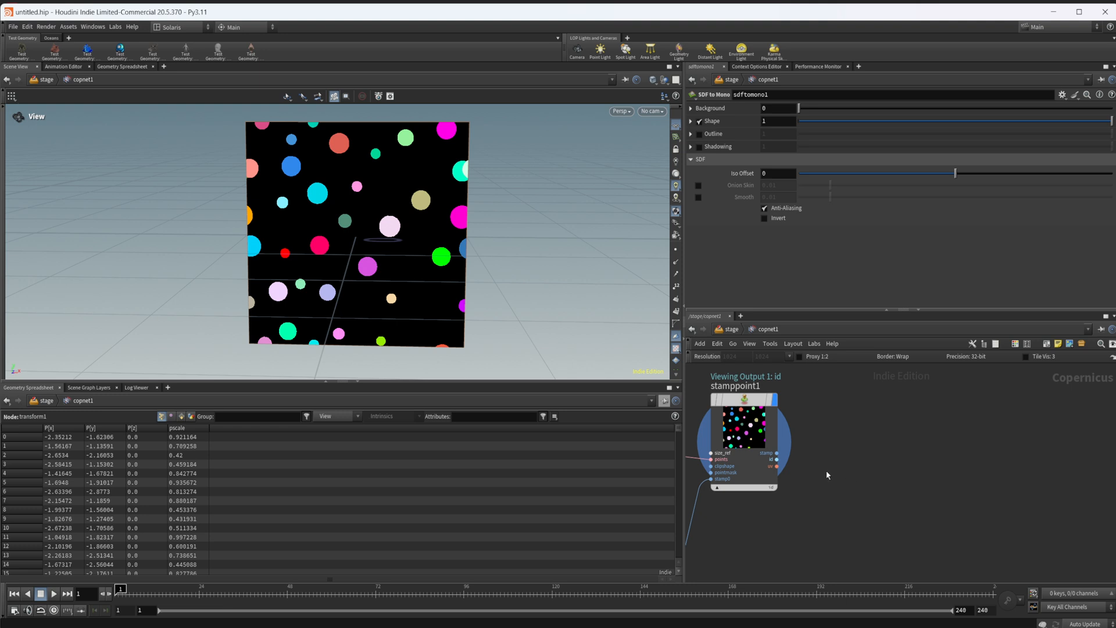
key("Tab")
type("stat")
key("Down")
key("Return")
left_click(835, 504)
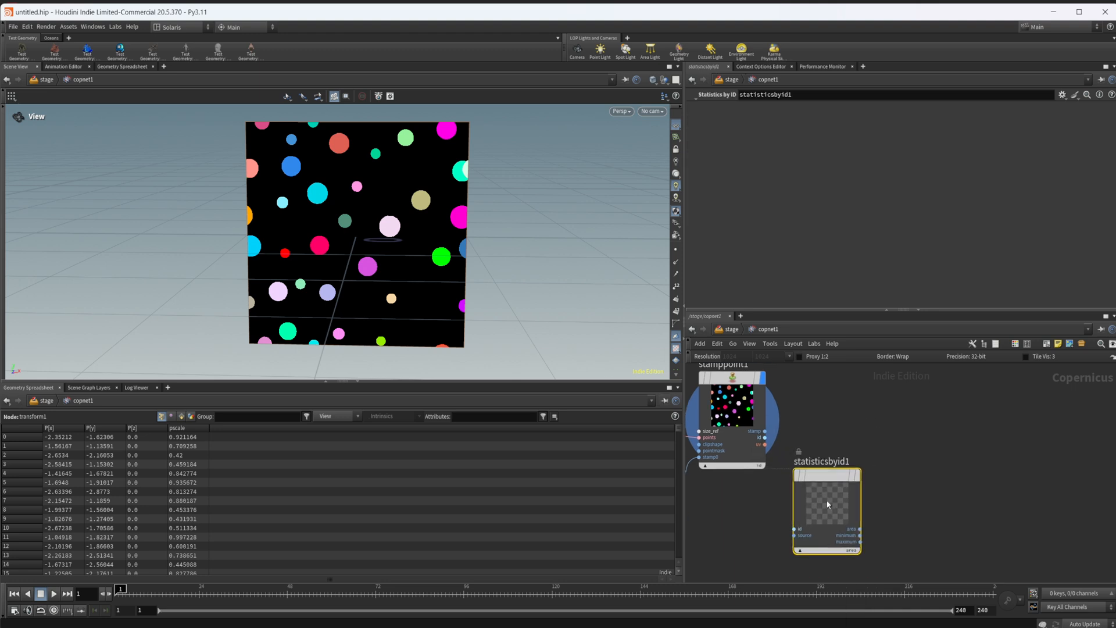
left_click_drag(841, 510, 860, 523)
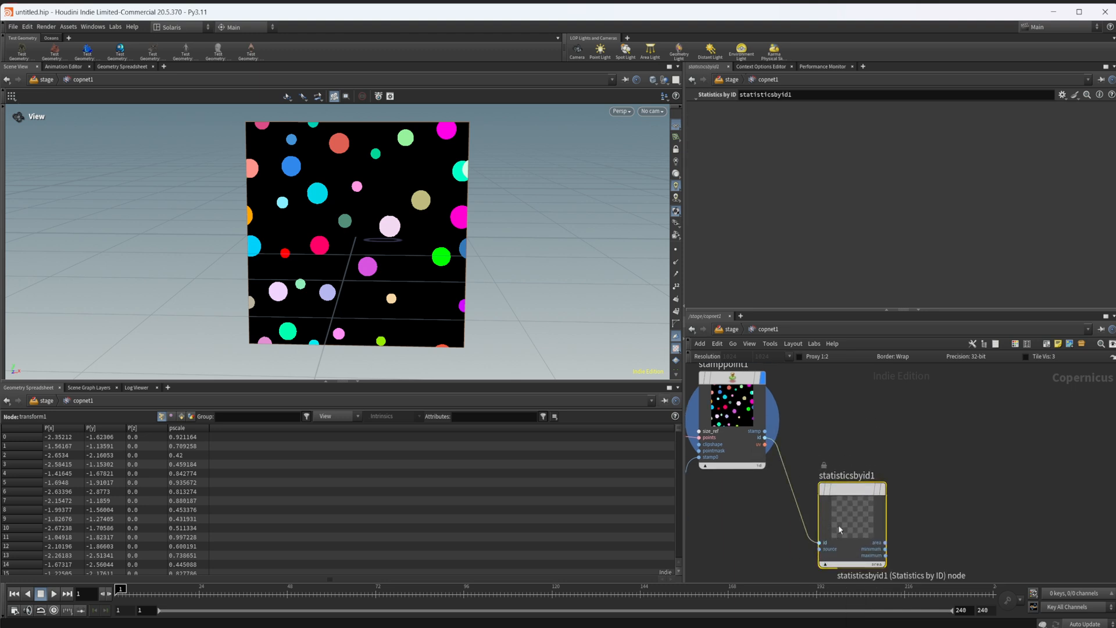
- Wire stamppoint1's id into statisticsbyid1 and add a Composite View pane showing its image
left_click_drag(764, 438, 821, 543)
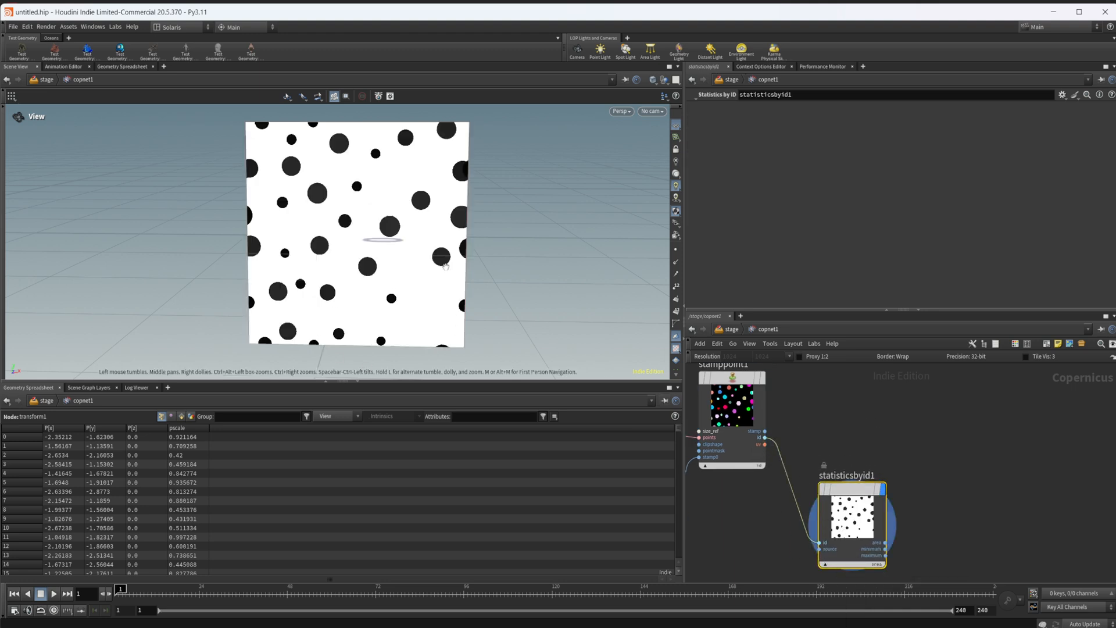
left_click(163, 67)
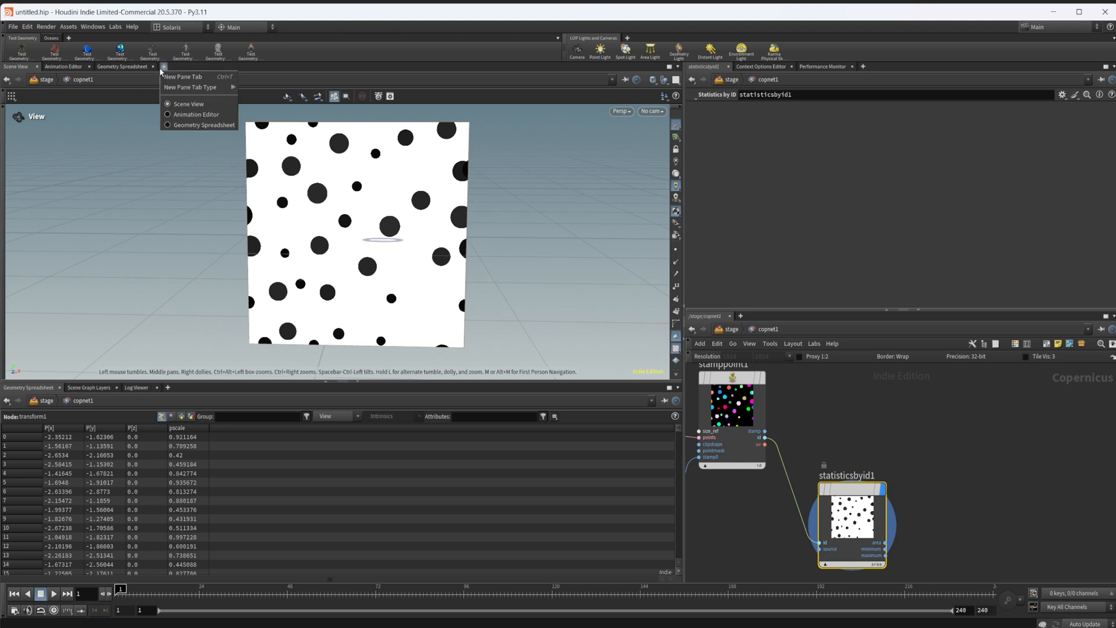
mouse_move(190, 88)
mouse_move(262, 211)
left_click(318, 222)
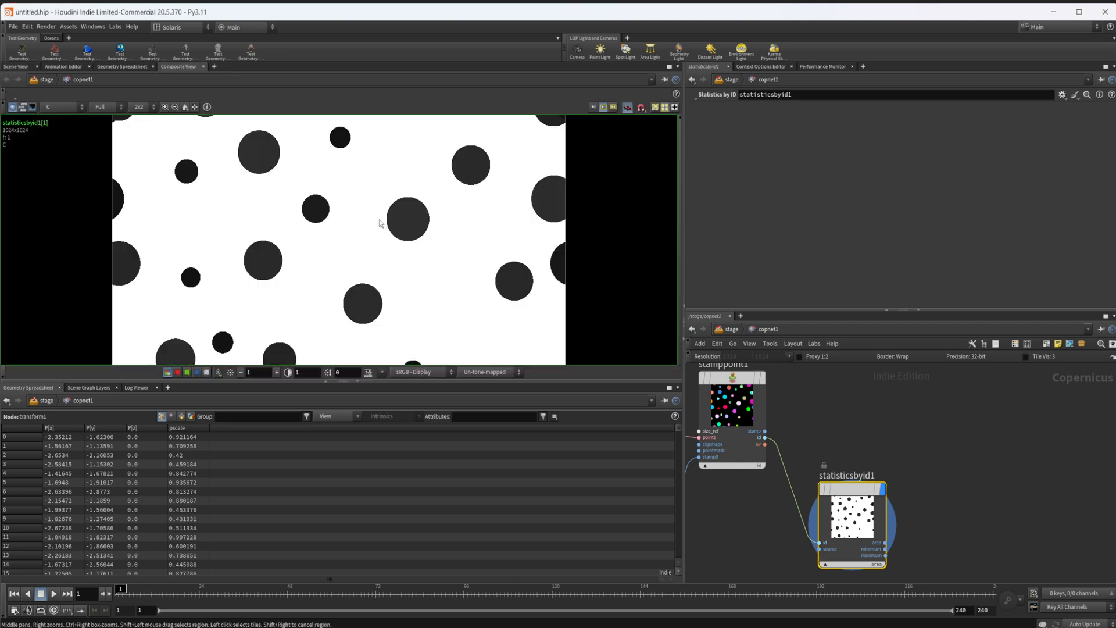
scroll(344, 235, "down", 1)
scroll(354, 226, "down", 3)
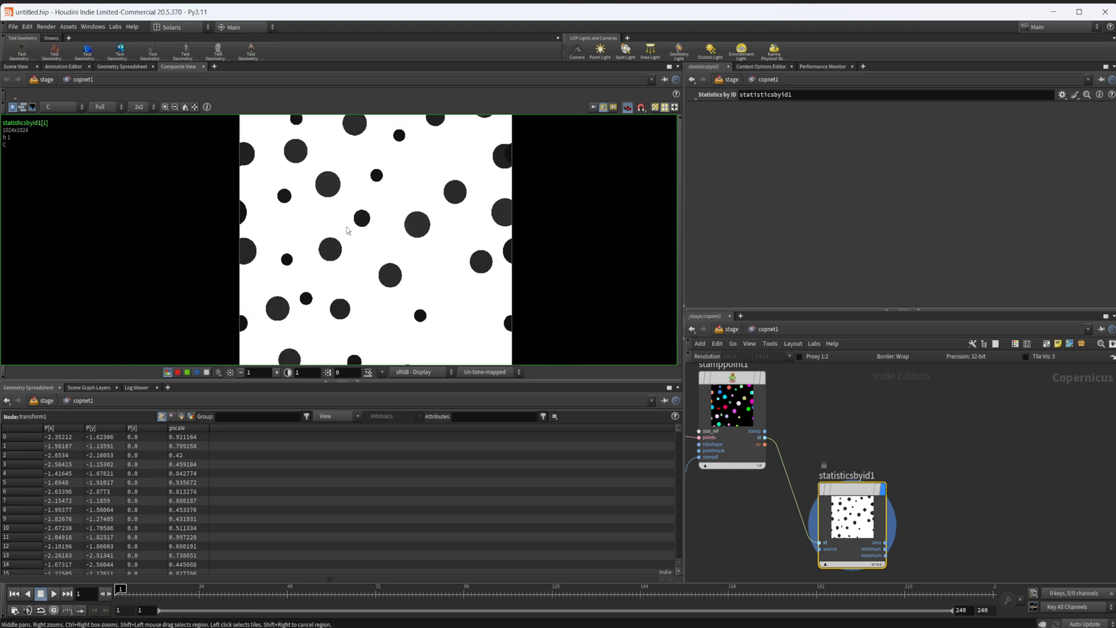
middle_click_drag(384, 229, 365, 255)
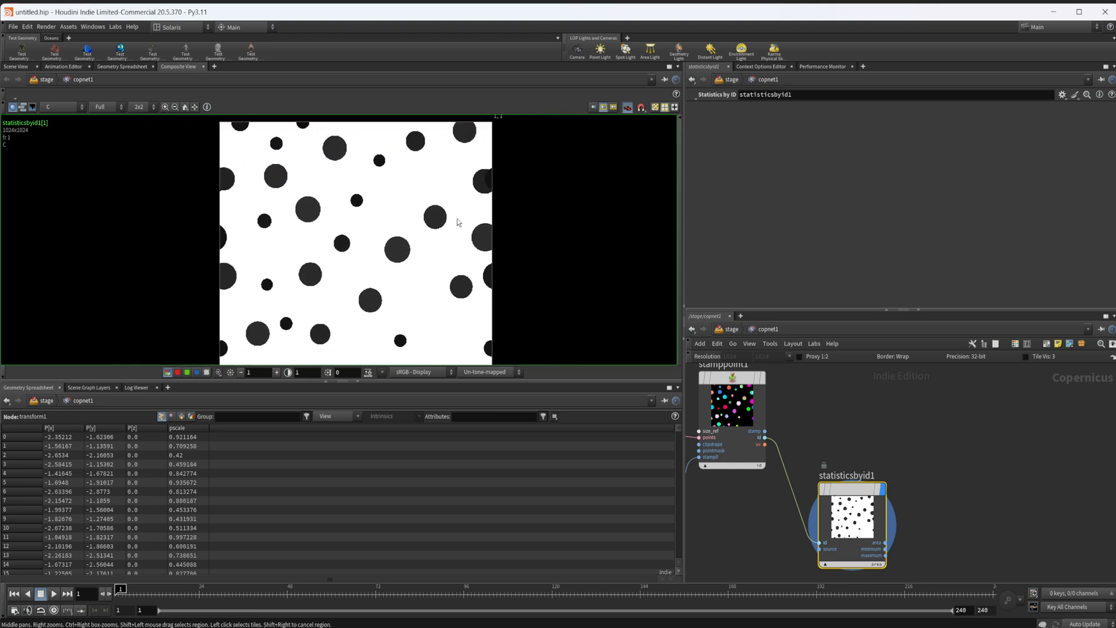
scroll(401, 276, "up", 1)
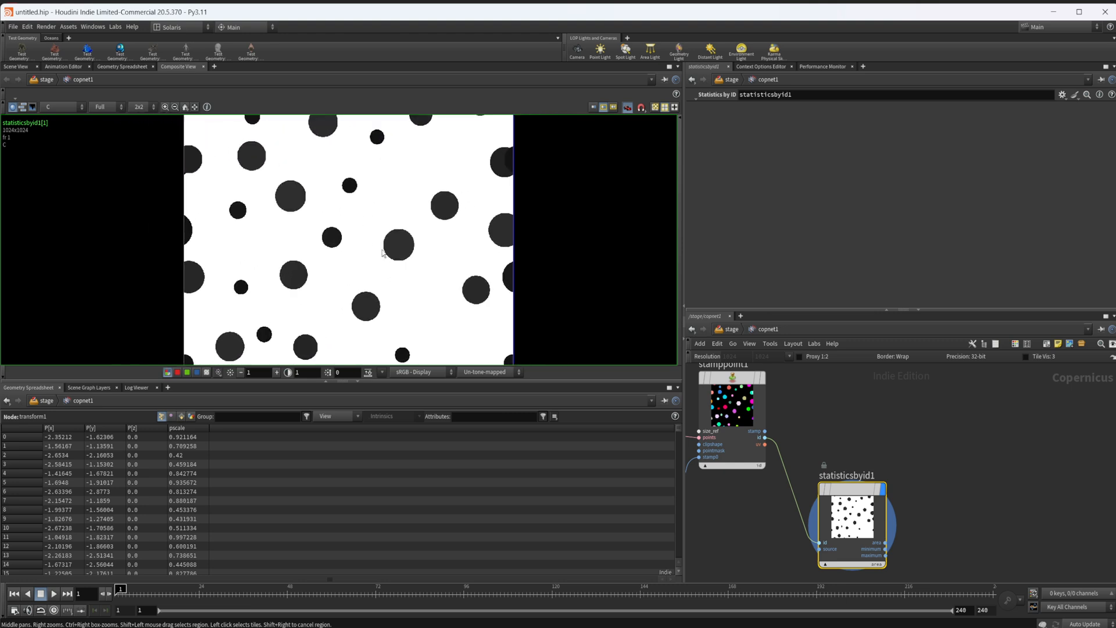
- Enable pixel inspection in the viewer and read values across the dots
right_click(355, 254)
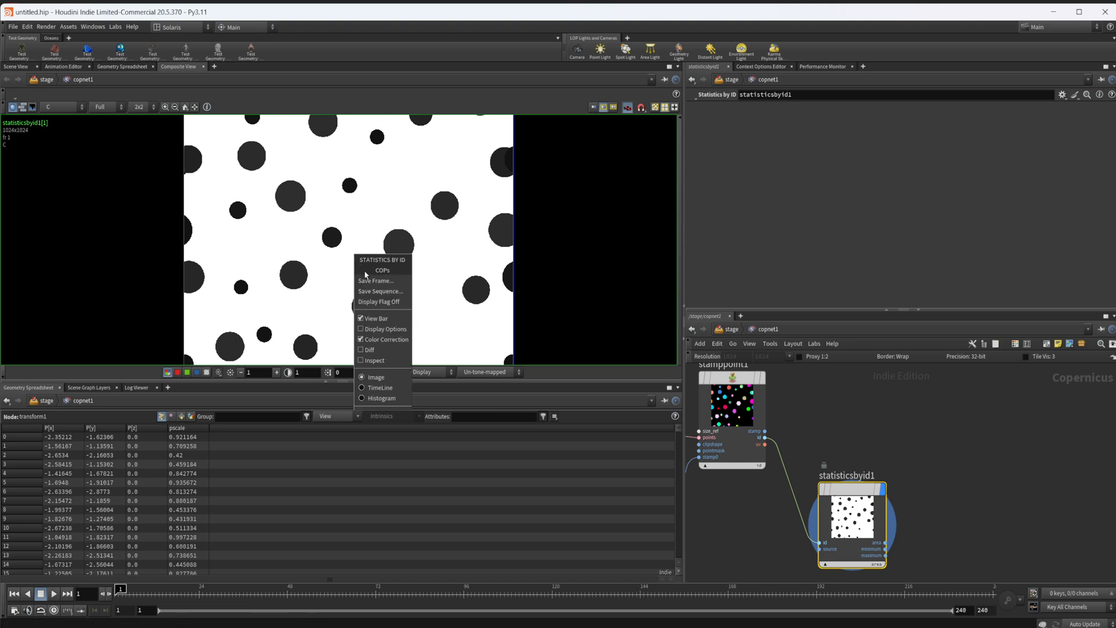
left_click(382, 363)
scroll(316, 273, "up", 1)
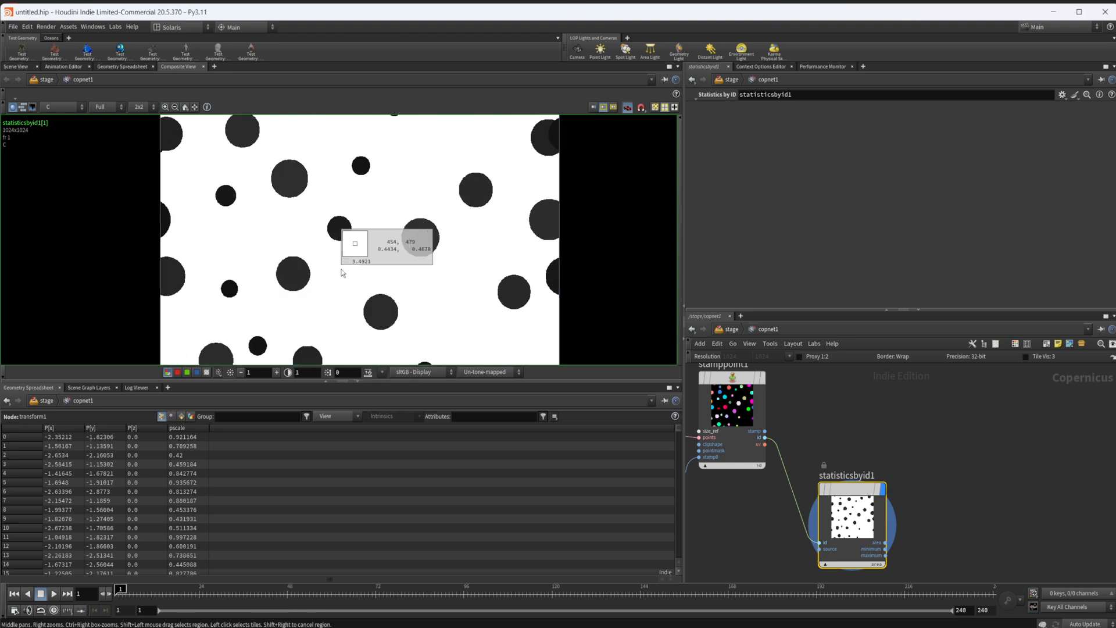
scroll(353, 264, "up", 1)
left_click_drag(368, 259, 323, 266)
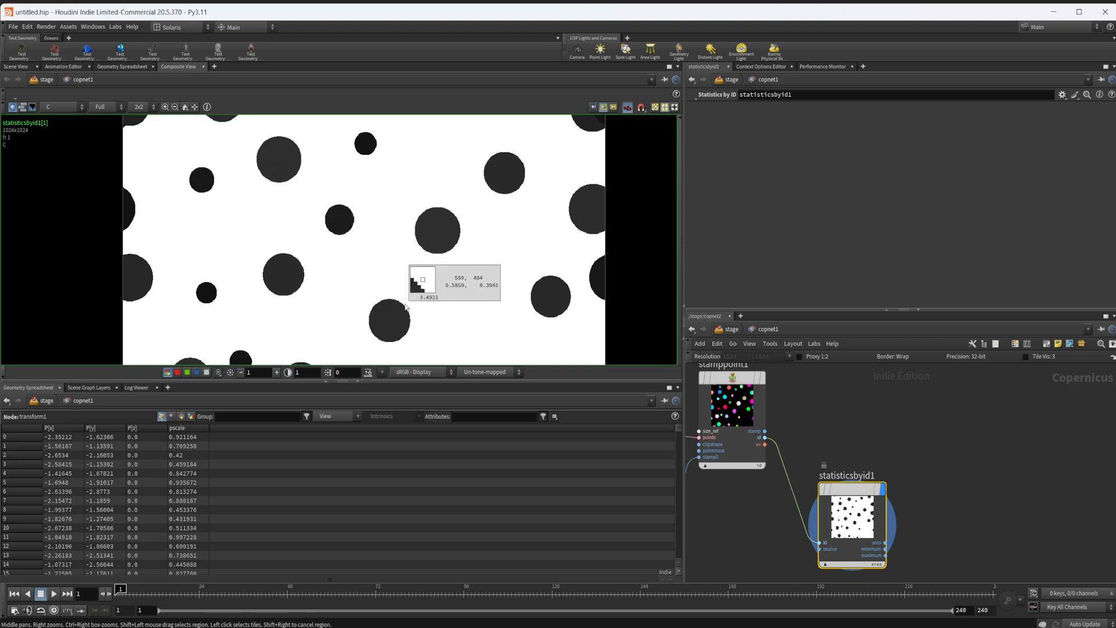
left_click_drag(324, 266, 488, 316)
middle_click_drag(899, 544, 896, 501)
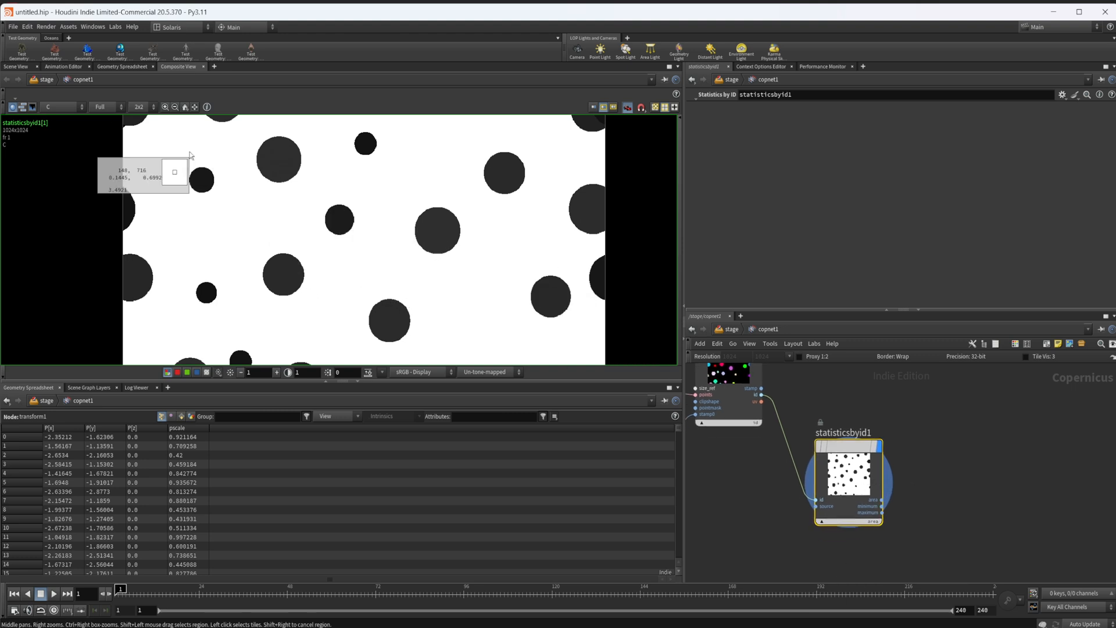
- Show the area channel and compare area values of individual circles against the background
left_click(52, 106)
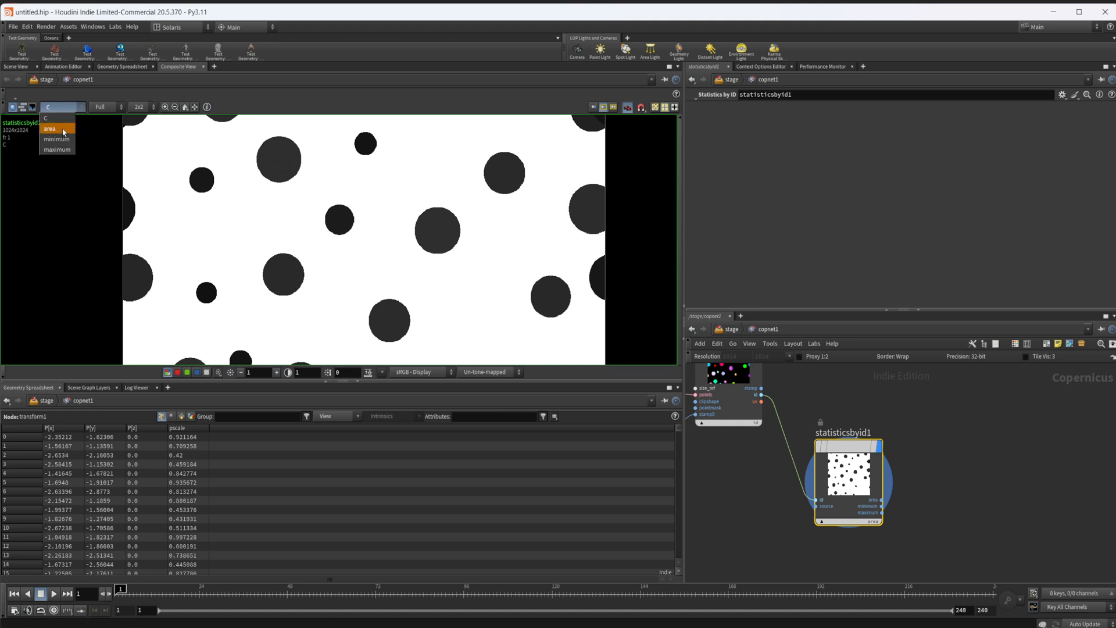
left_click(63, 130)
left_click_drag(172, 192, 512, 335)
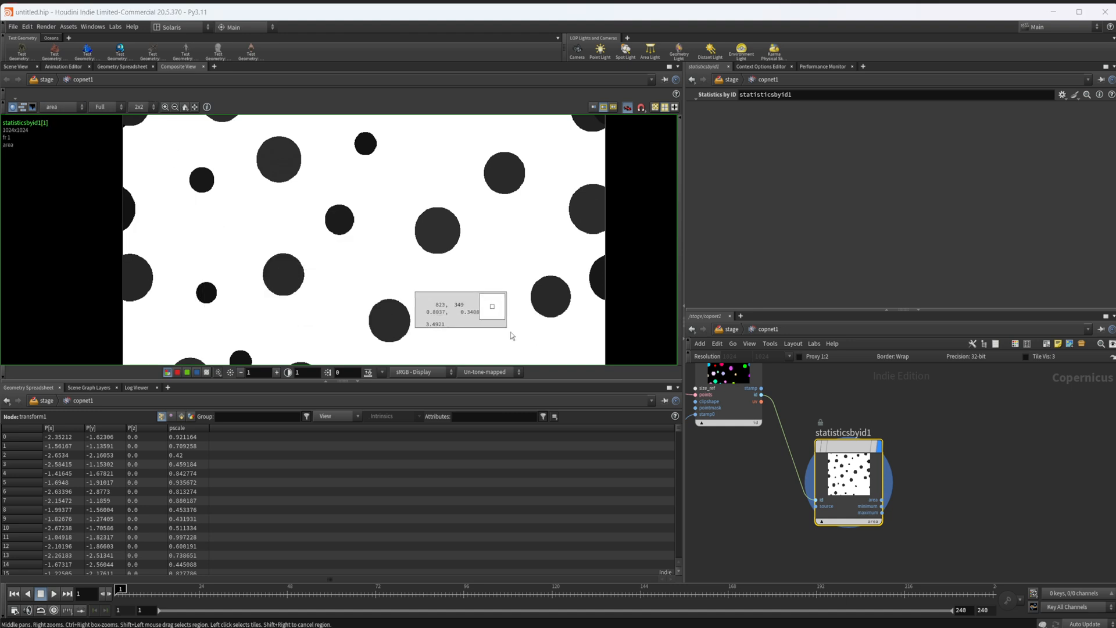
left_click_drag(511, 332, 596, 324)
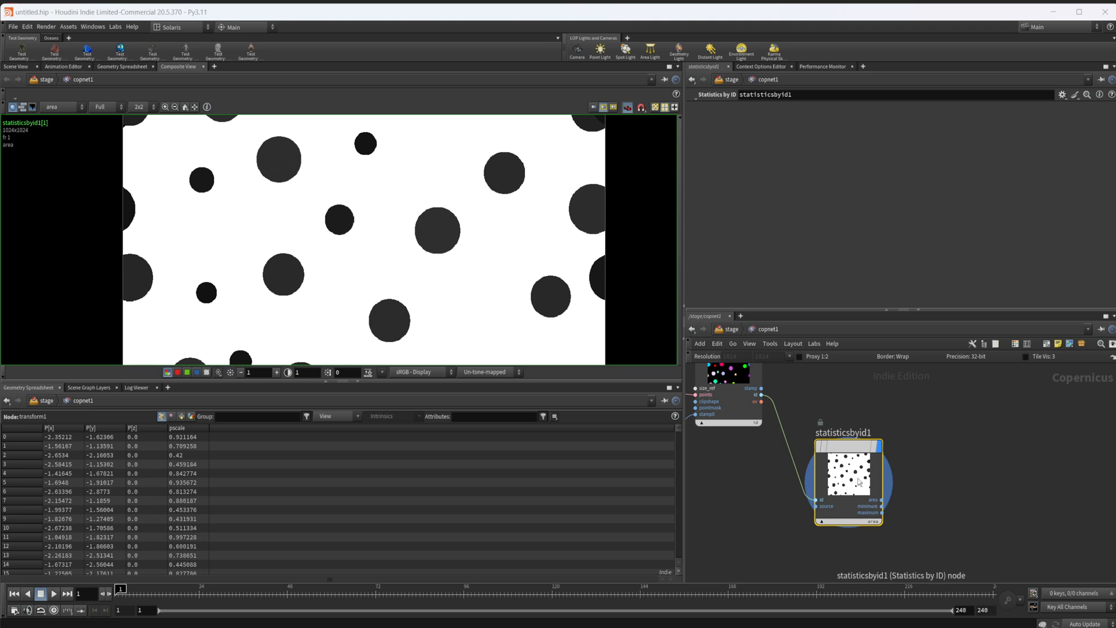
mouse_move(559, 362)
left_mouse_down()
mouse_move(359, 283)
mouse_move(275, 272)
mouse_move(286, 280)
mouse_move(282, 218)
mouse_move(268, 245)
mouse_move(276, 268)
left_mouse_up()
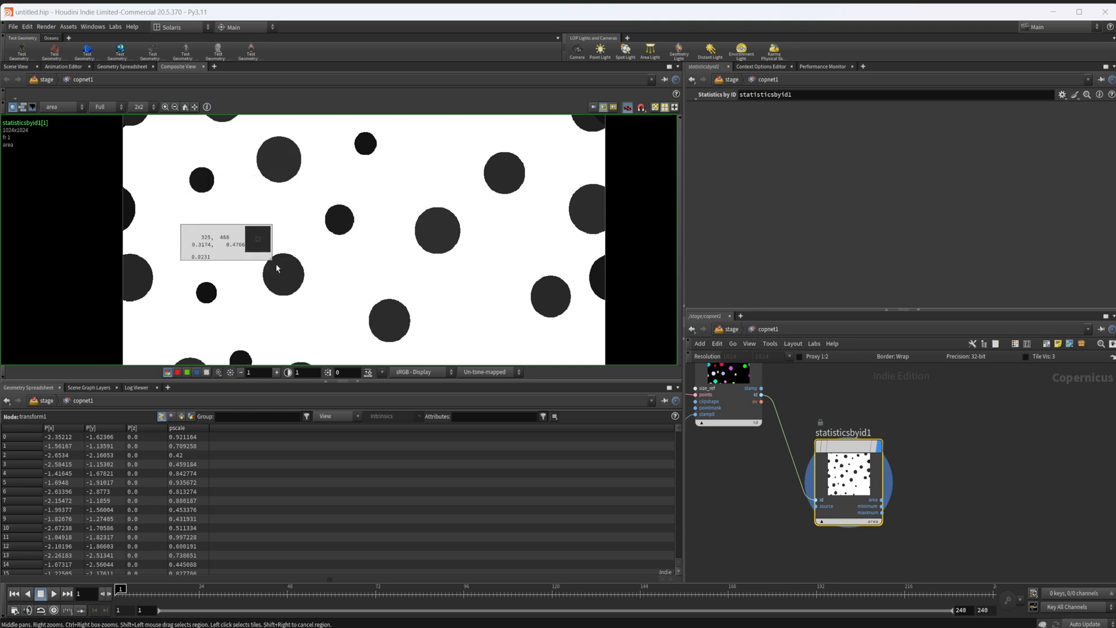
mouse_move(276, 268)
left_mouse_down()
mouse_move(341, 229)
mouse_move(289, 172)
mouse_move(380, 270)
mouse_move(590, 365)
mouse_move(417, 296)
left_mouse_up()
- Add compare1 fed by statisticsbyid1's area output and display its result
right_click(417, 296)
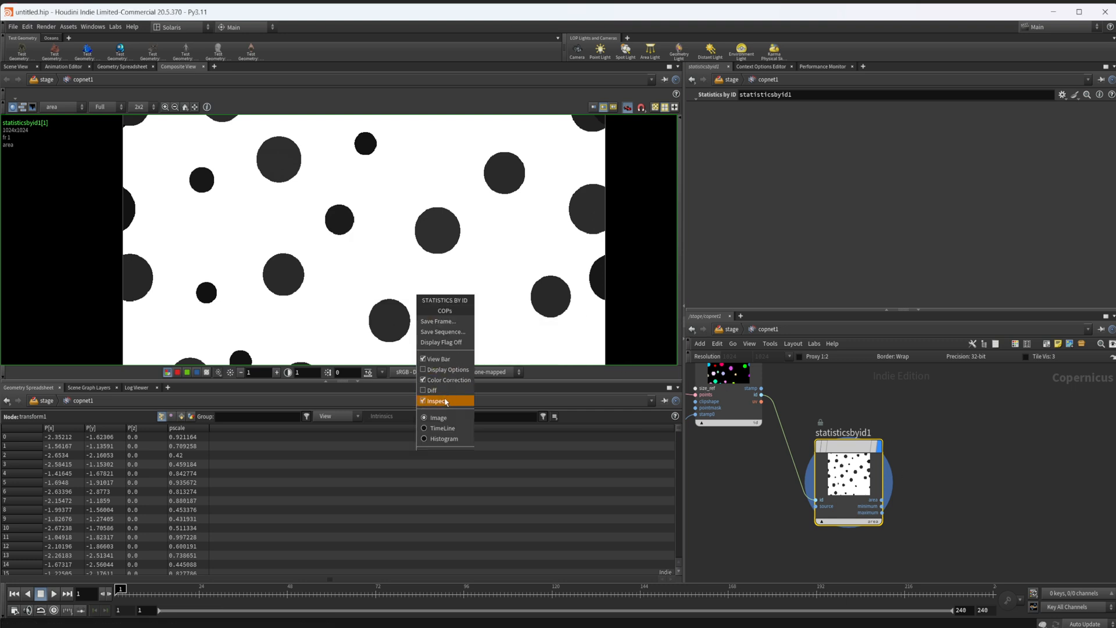
key("Escape")
middle_click_drag(940, 518, 831, 508)
key("Tab")
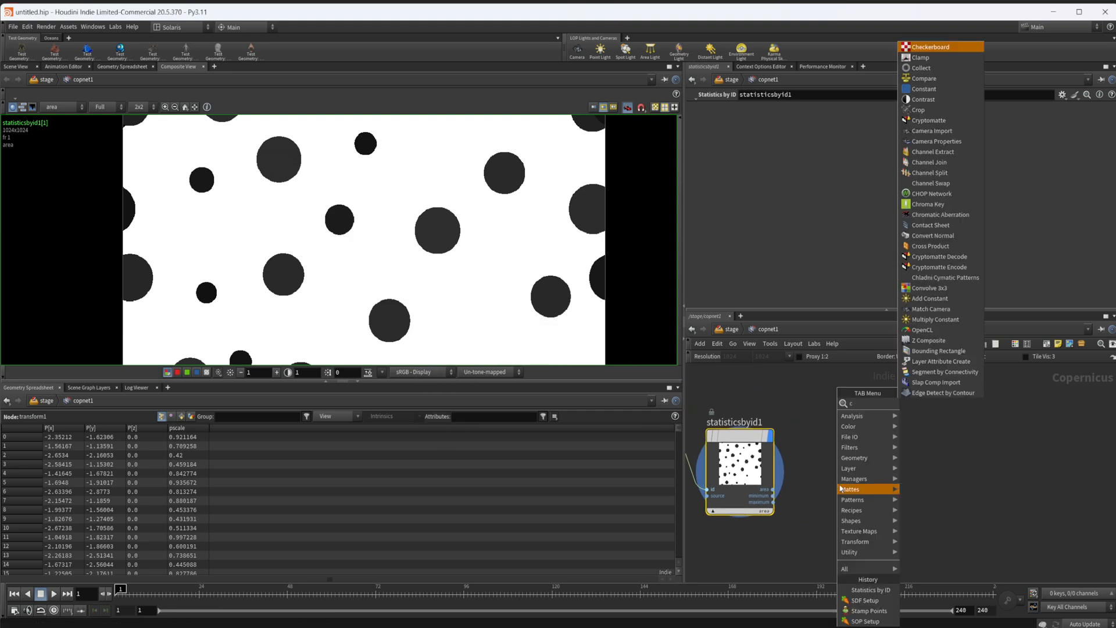
left_click(929, 402)
left_click(840, 488)
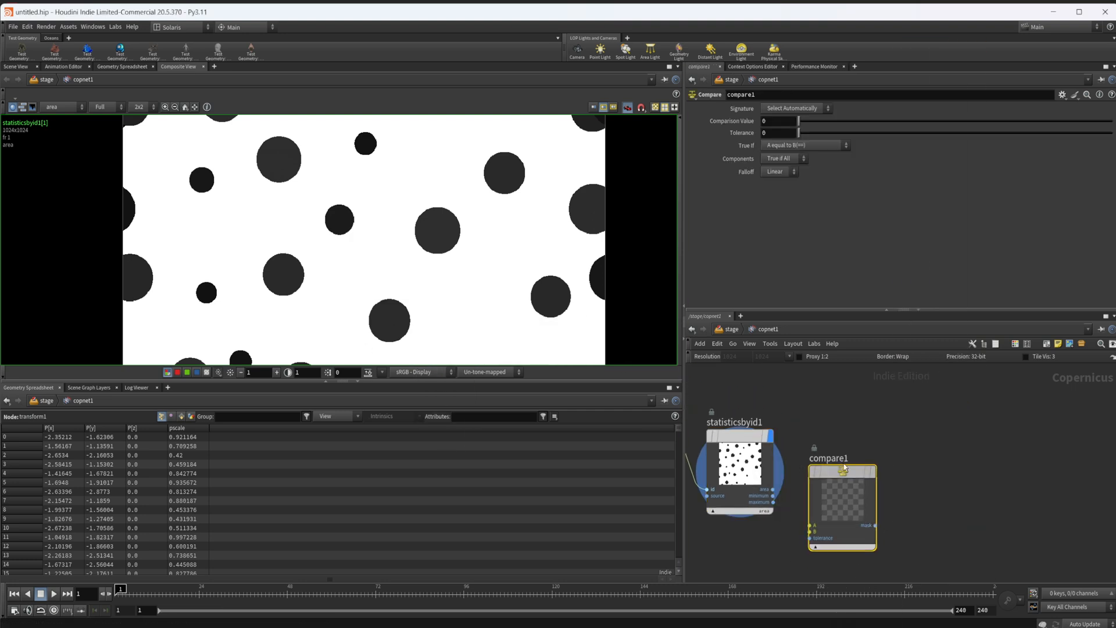
left_click_drag(840, 489, 854, 449)
left_click(772, 490)
left_click_drag(780, 493, 820, 500)
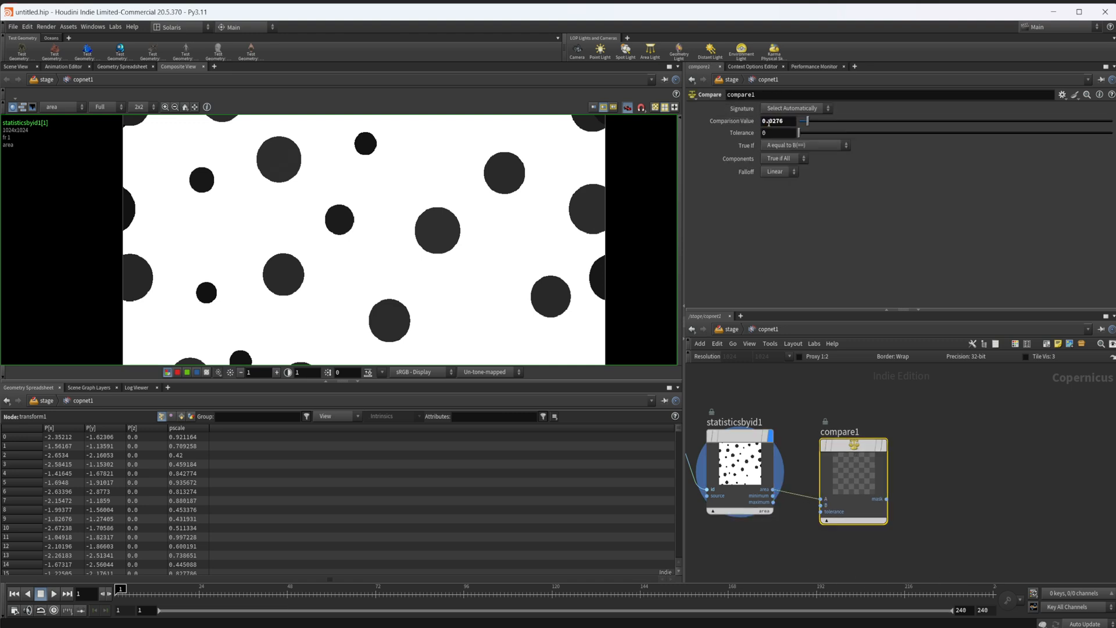
key("r")
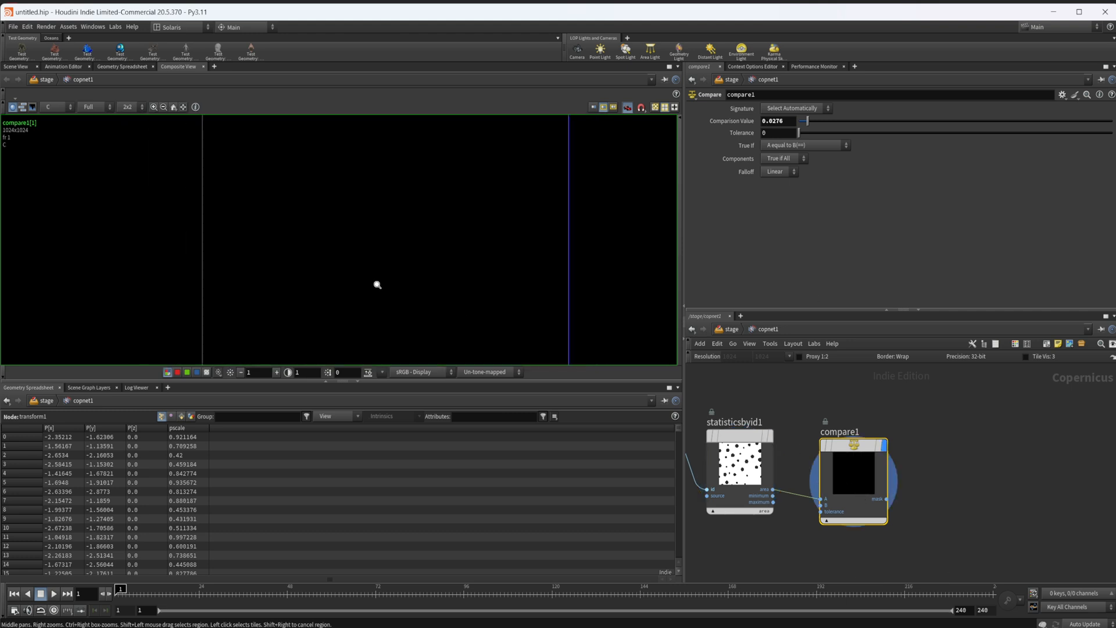
- Set compare1 to value 0.0276 with tolerance 0.014 and inspect the isolated circles
left_click_drag(825, 450, 825, 440)
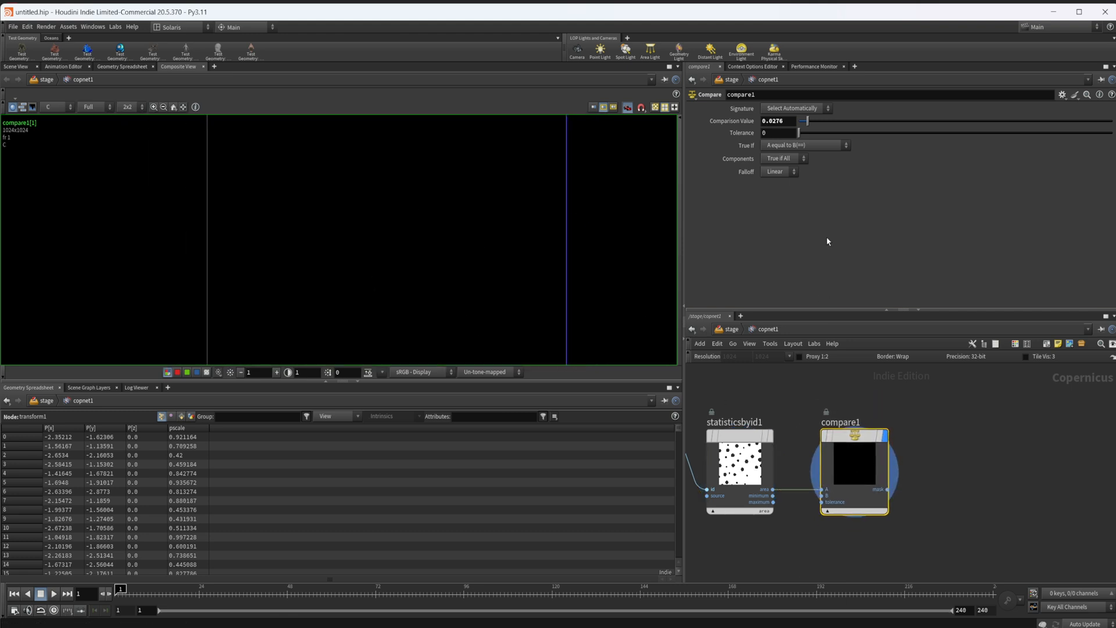
left_click_drag(800, 136, 805, 137)
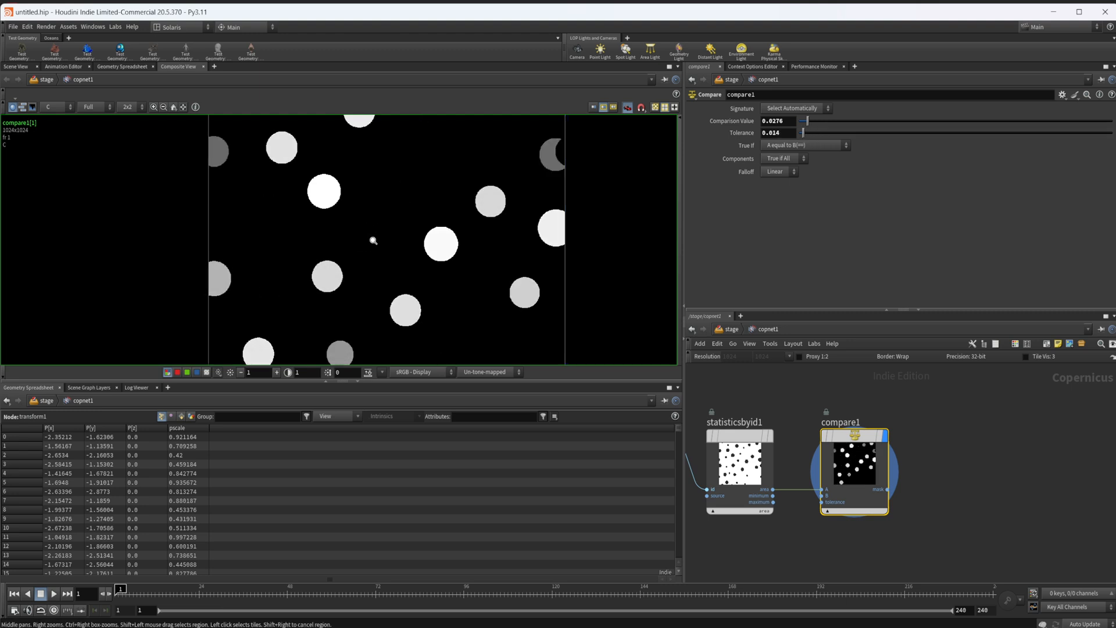
scroll(395, 210, "down", 2)
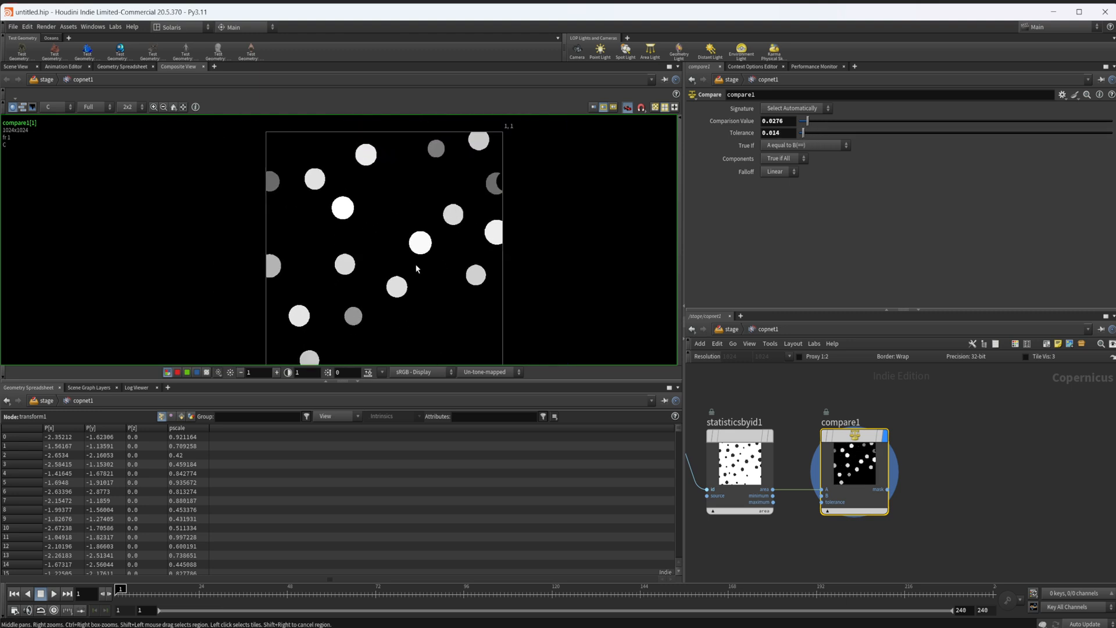
middle_click_drag(417, 266, 423, 248)
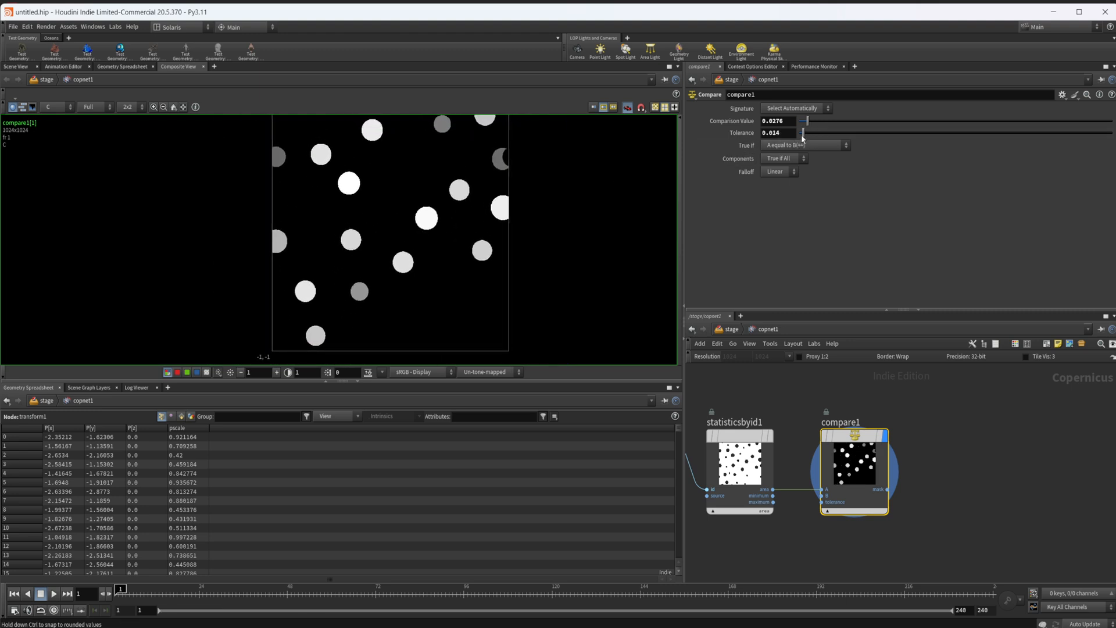
scroll(505, 164, "up", 3)
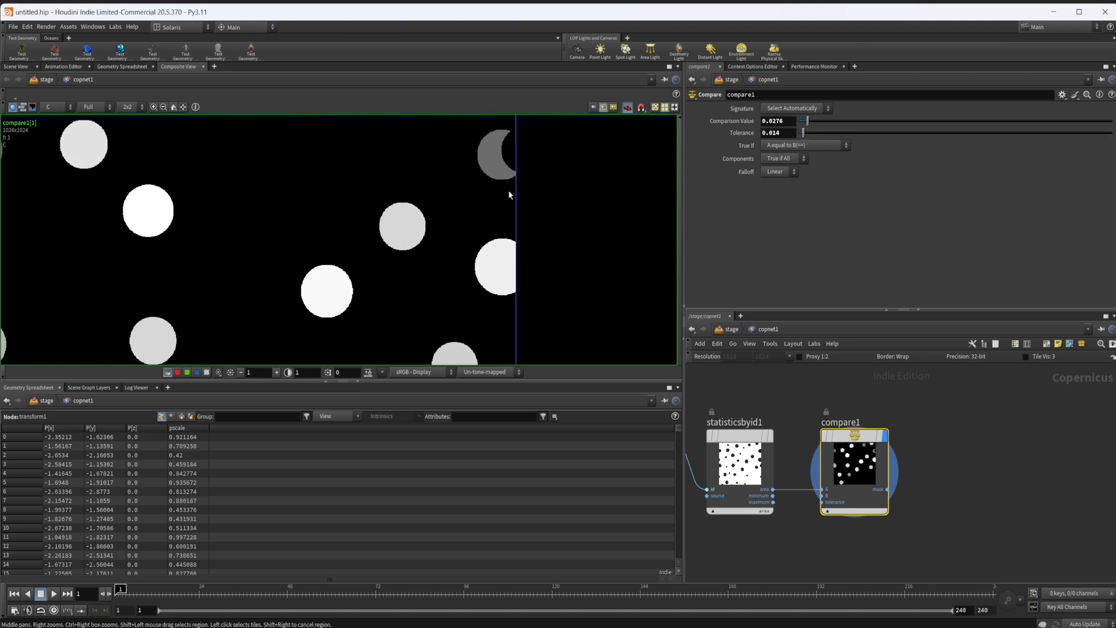
- Check the stamppoint1 node's output in the viewer
middle_click_drag(697, 367, 840, 459)
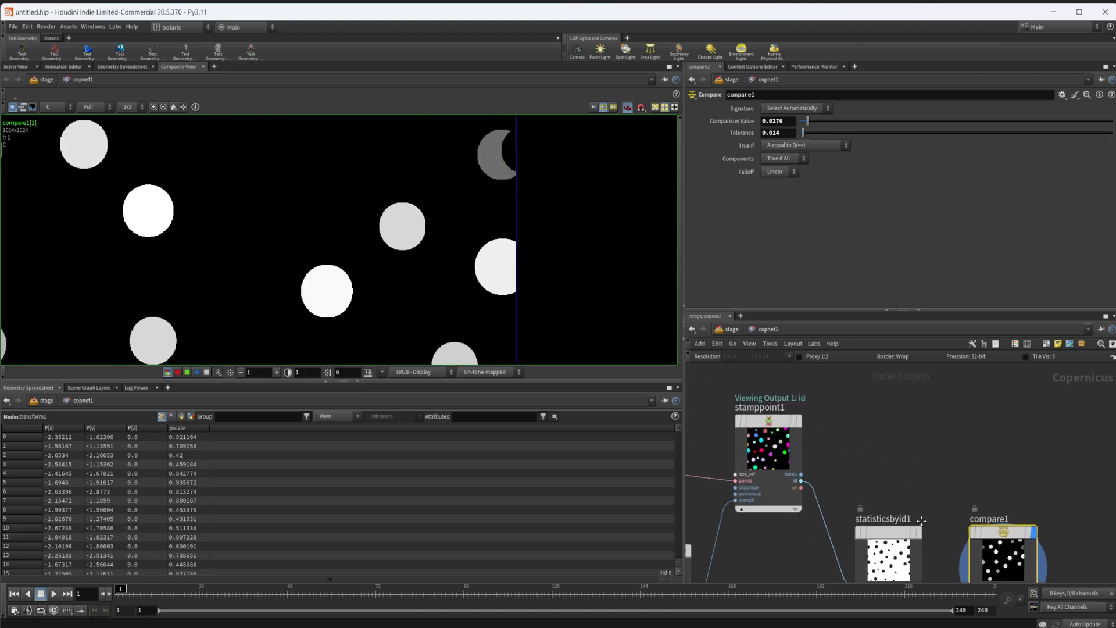
left_click(765, 451)
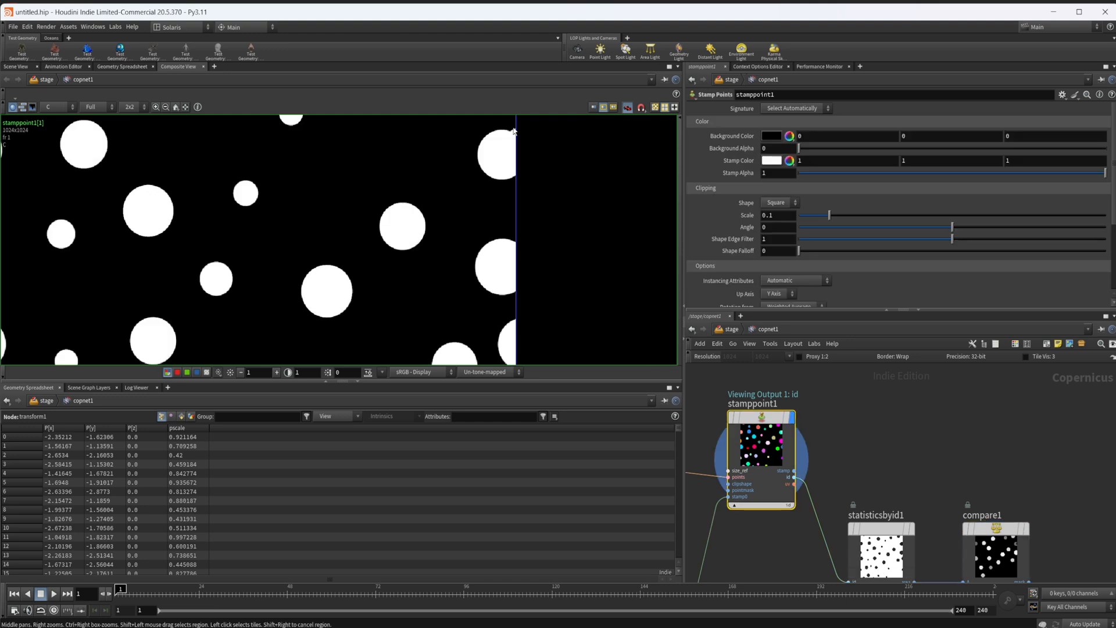
middle_click_drag(875, 471, 825, 420)
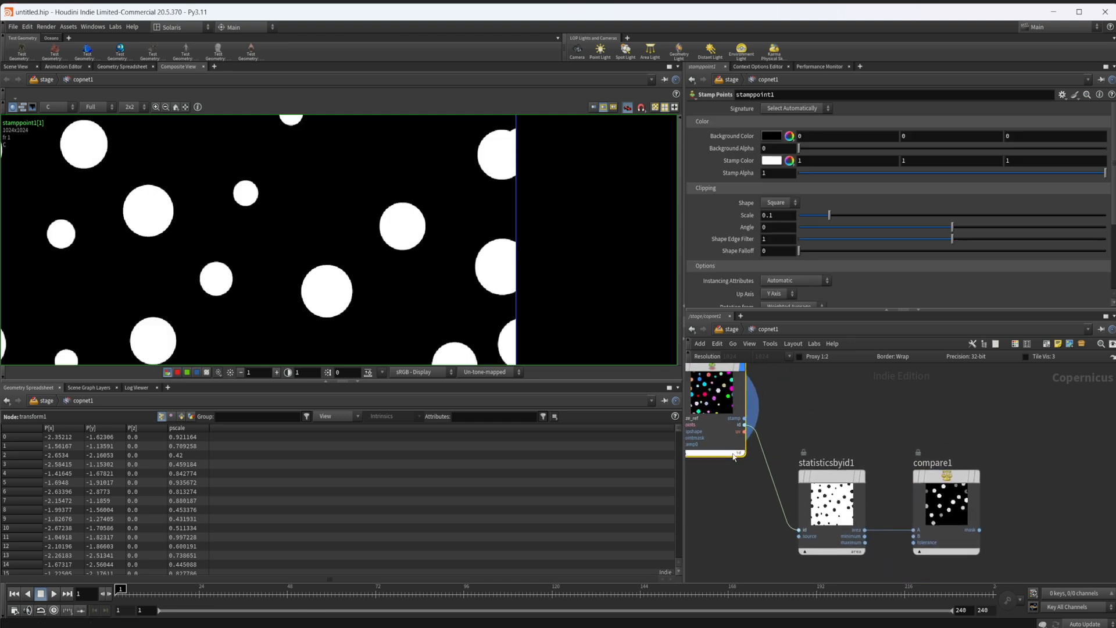
- Return to compare1 and lower its Tolerance from 0.014 to 0.01
left_click(932, 513)
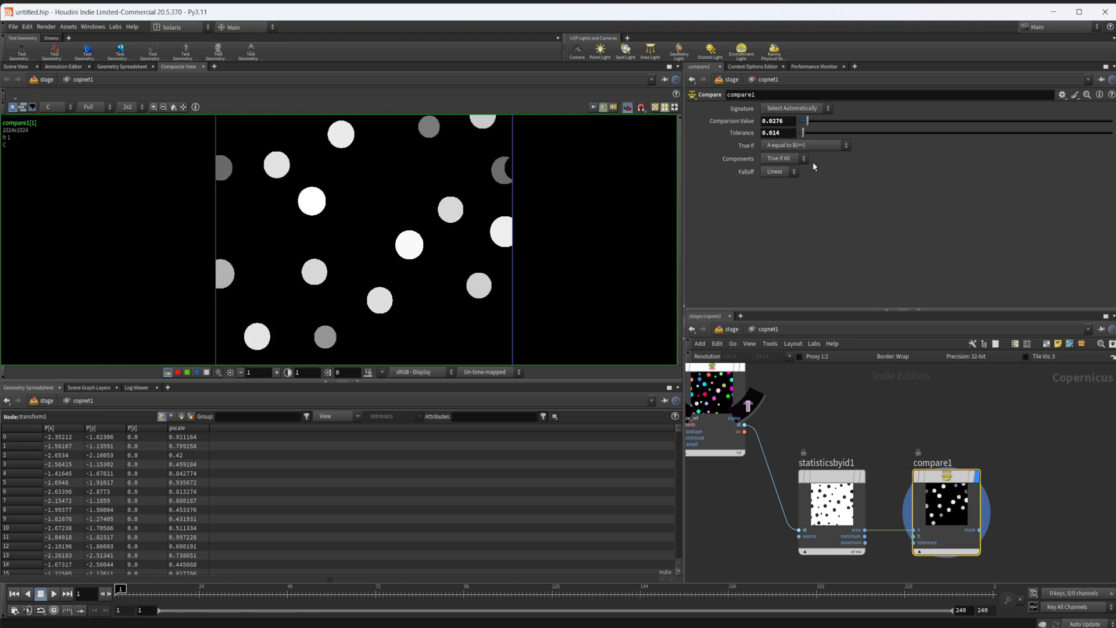
left_click_drag(803, 136, 803, 135)
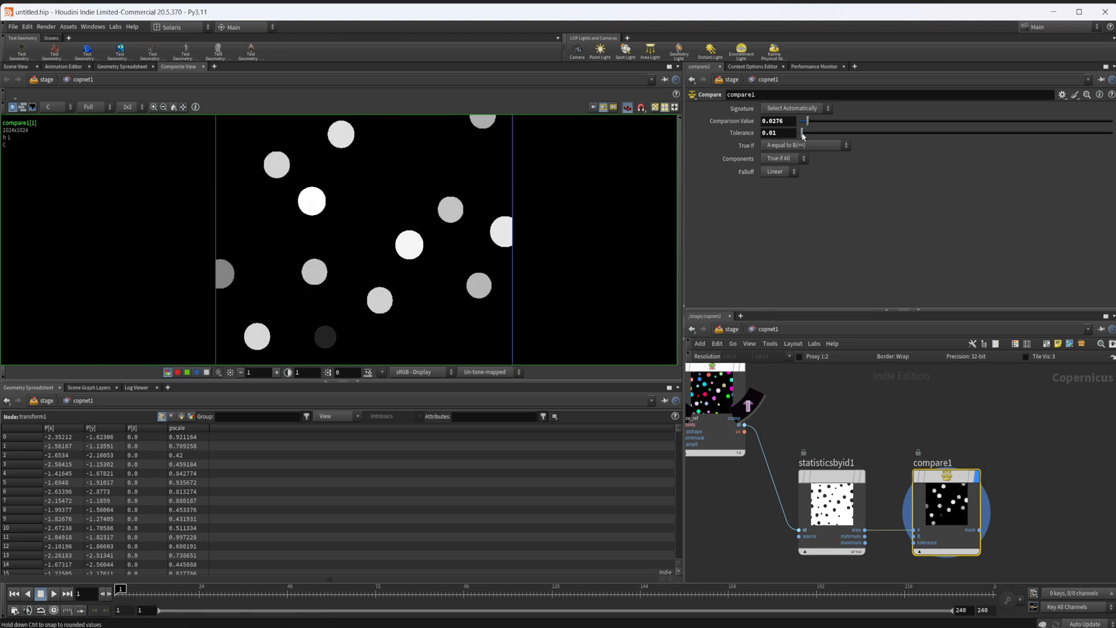
scroll(479, 221, "down", 2)
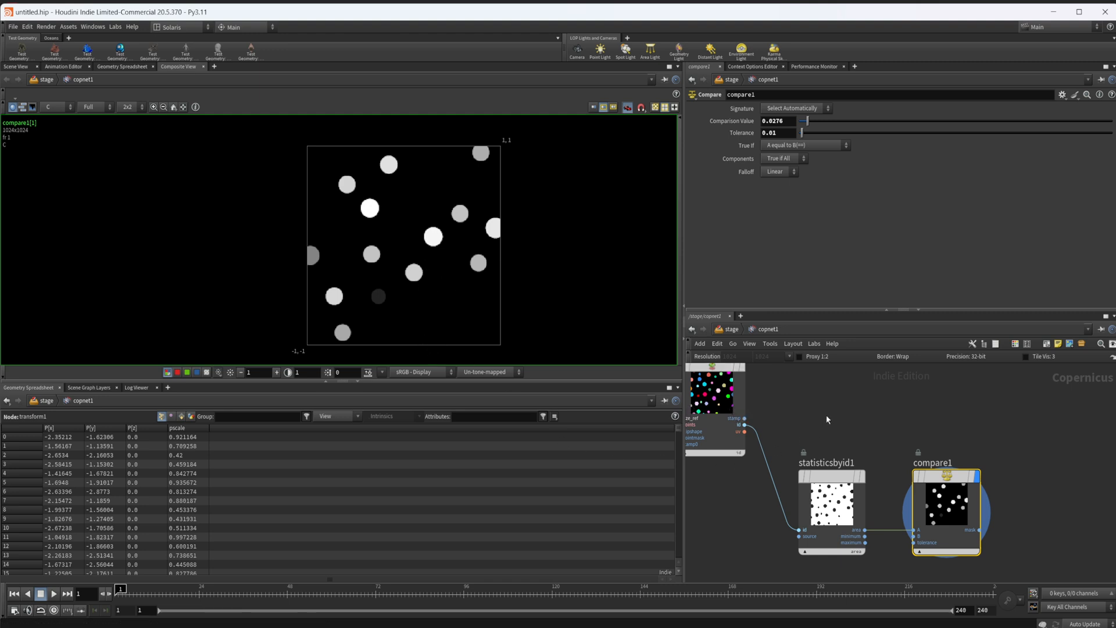
mouse_move(830, 416)
middle_mouse_down()
mouse_move(843, 468)
mouse_move(878, 474)
middle_mouse_up()
- Add a Blend node with stamppoint1's id output wired into its bg input
key("Tab")
type("mono")
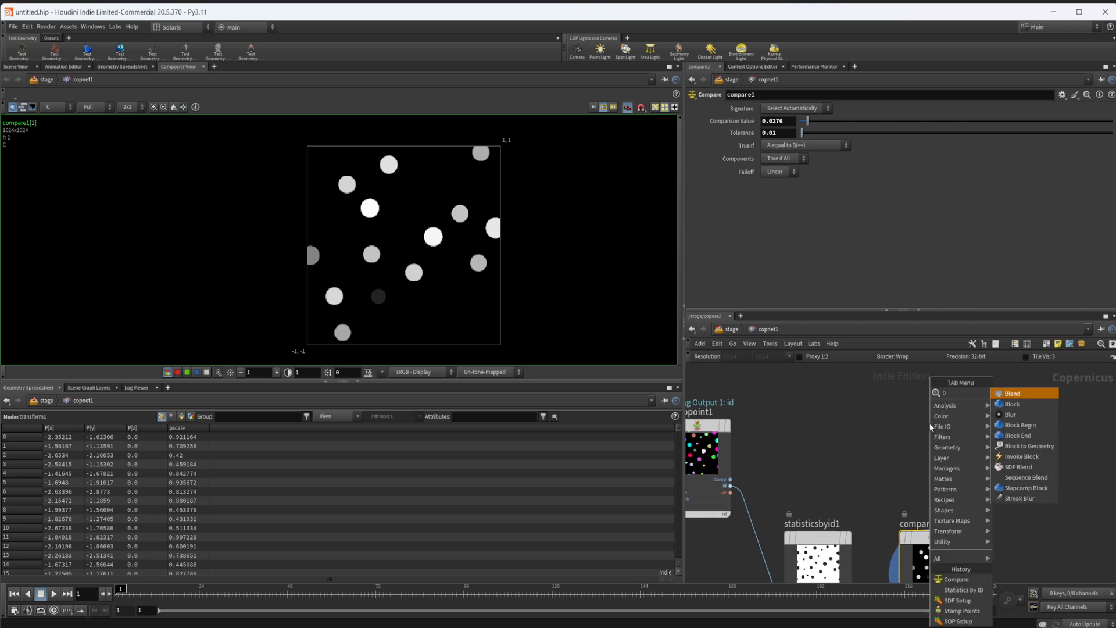
key("Return")
left_click(930, 427)
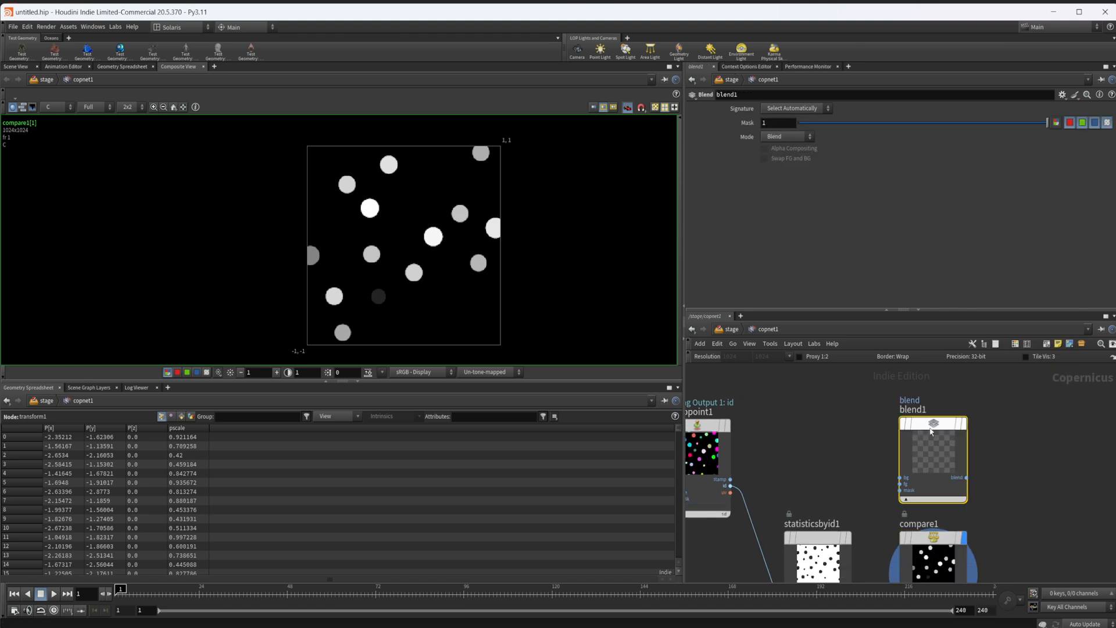
left_click_drag(733, 489, 947, 450)
middle_click_drag(913, 494, 873, 477)
- Display blend1, read its ID-to-Mono conversion error for bg, then delete the node
middle_click_drag(976, 537, 1031, 500)
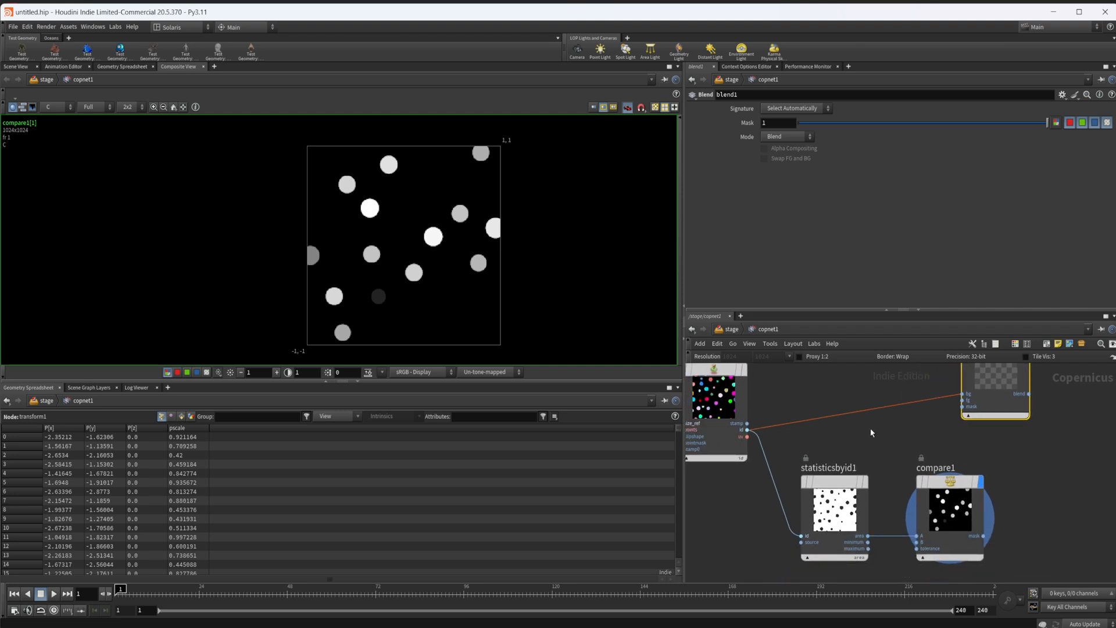
middle_click_drag(853, 399, 816, 462)
key("r")
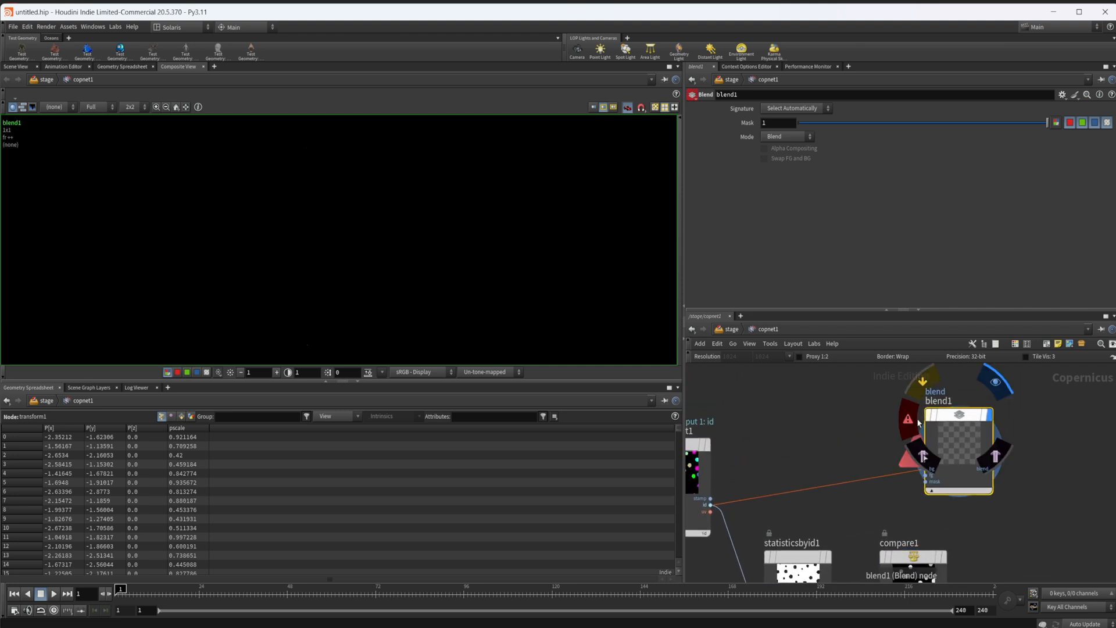
left_click(911, 425)
left_click_drag(986, 302, 752, 291)
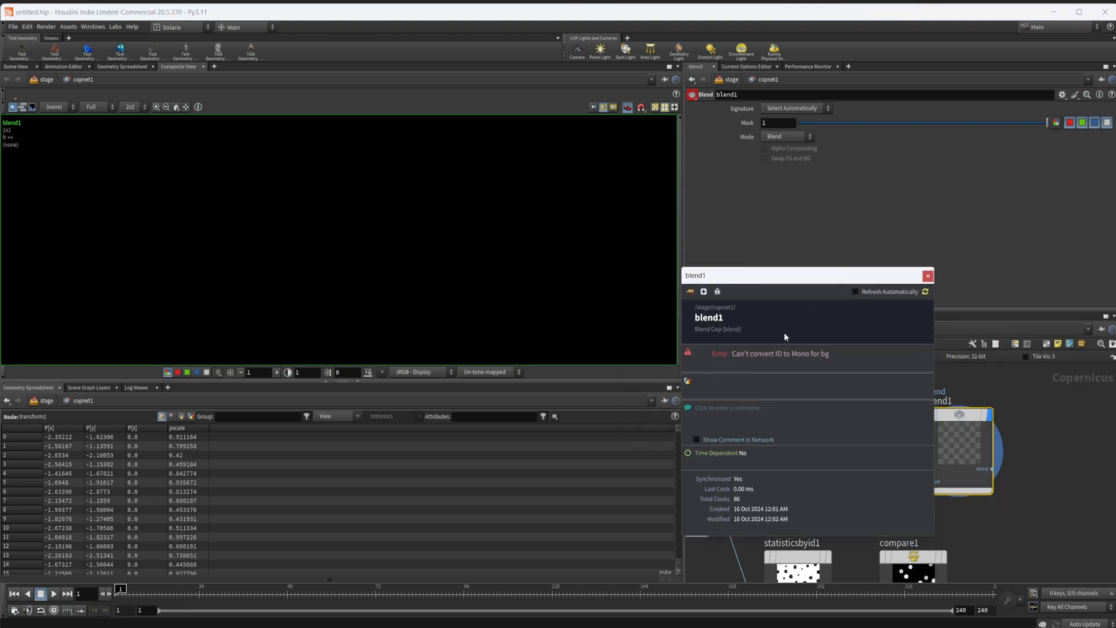
left_click(928, 277)
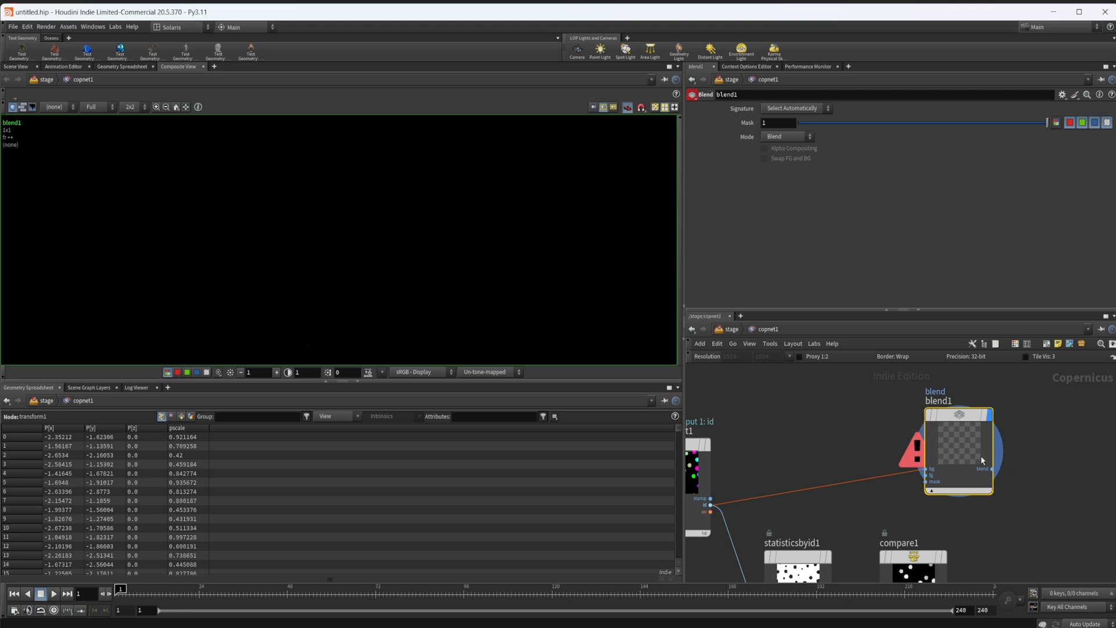
key("Delete")
- Add a Mono to ID node in its place
key("Tab")
type("mon")
key("Down")
key("Return")
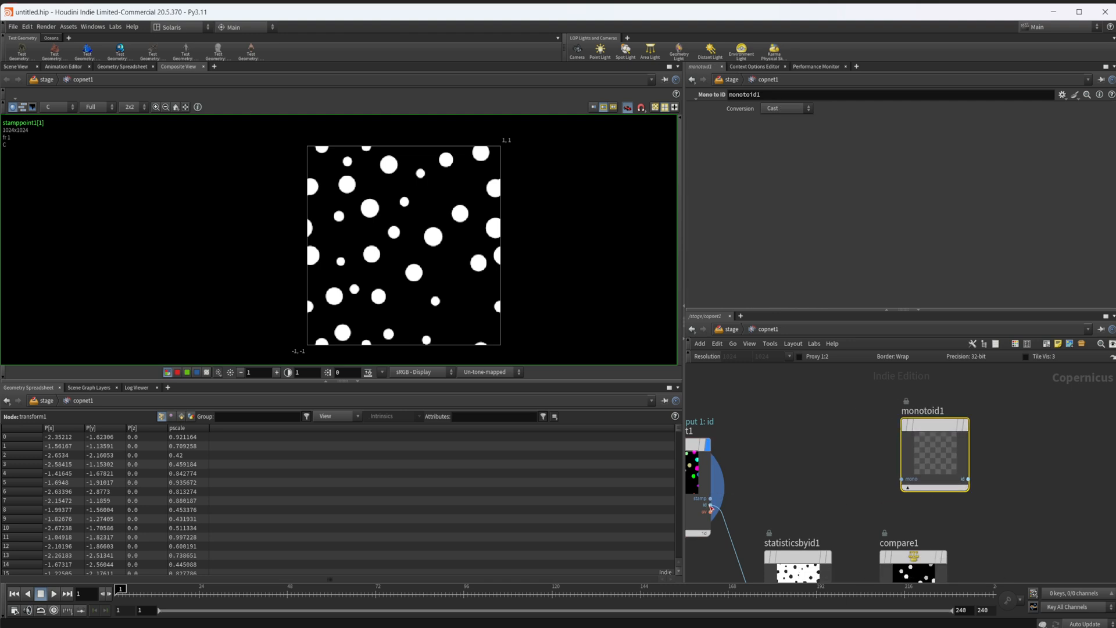
- Replace monotoid1 with an ID to Mono node
key("Delete")
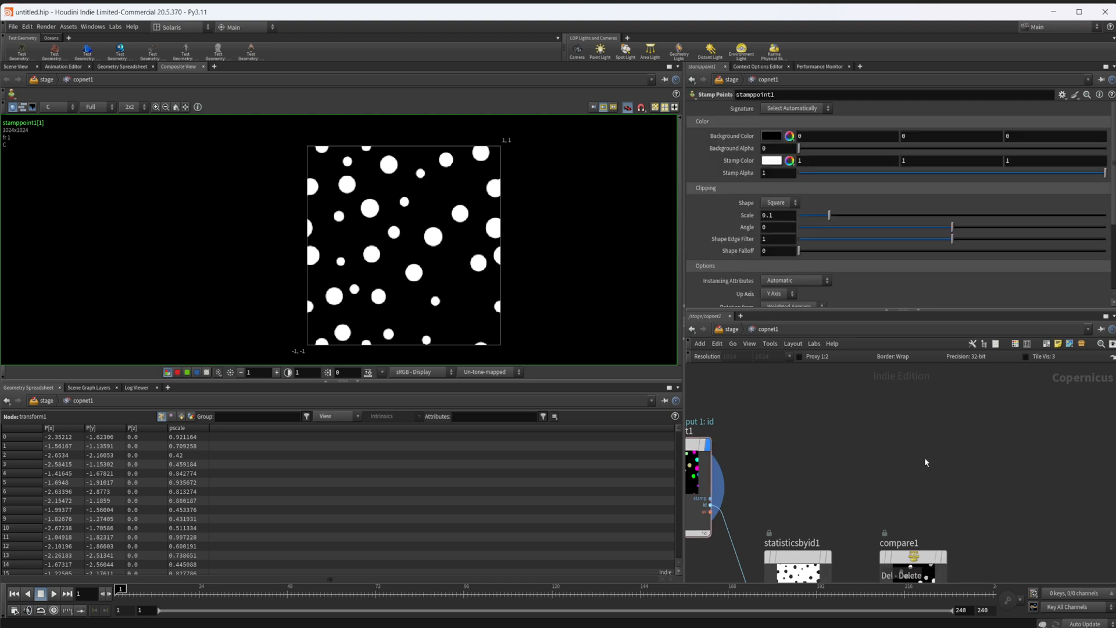
key("Tab")
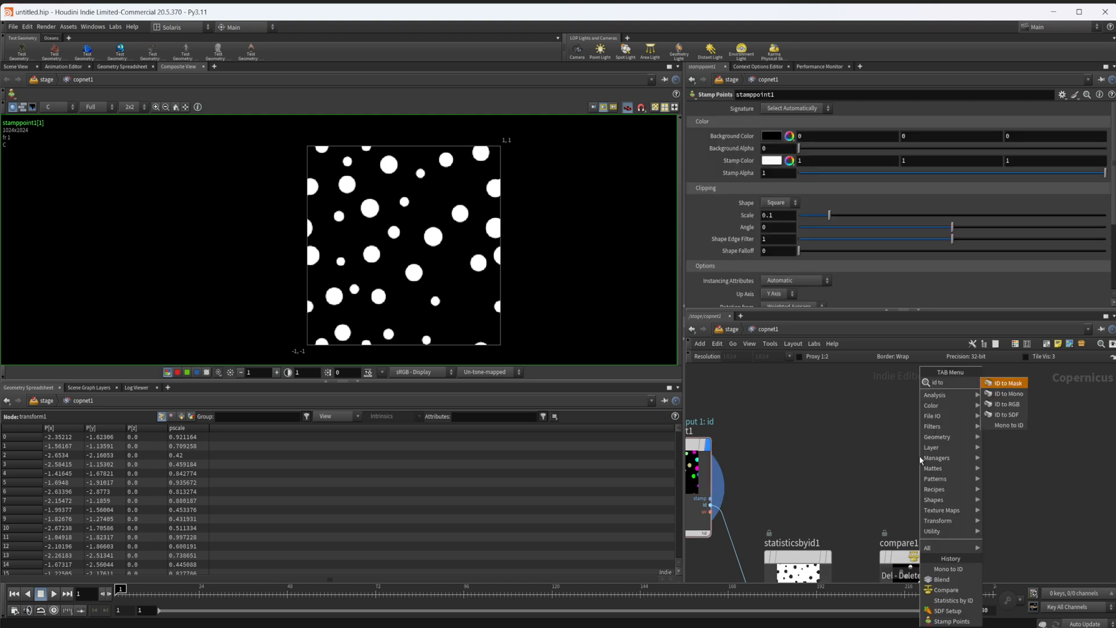
key("Down")
key("Return")
- Feed stamppoint1's ids into idtomono1, display its white circles and enable viewer Inspect
left_click_drag(919, 465, 939, 422)
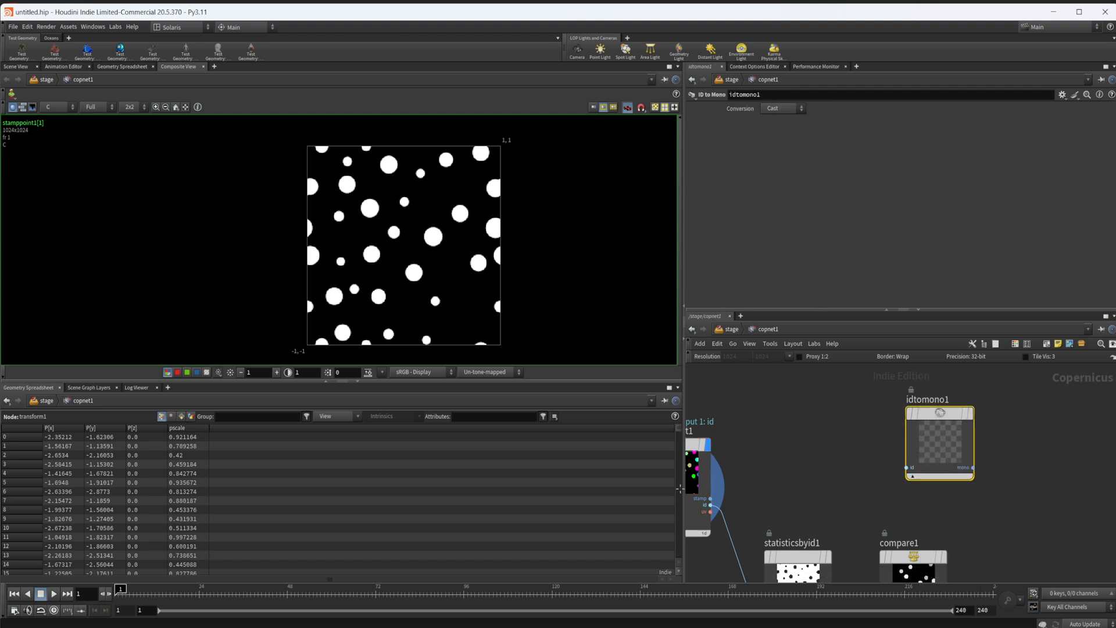
left_click_drag(710, 504, 868, 496)
left_click(969, 415)
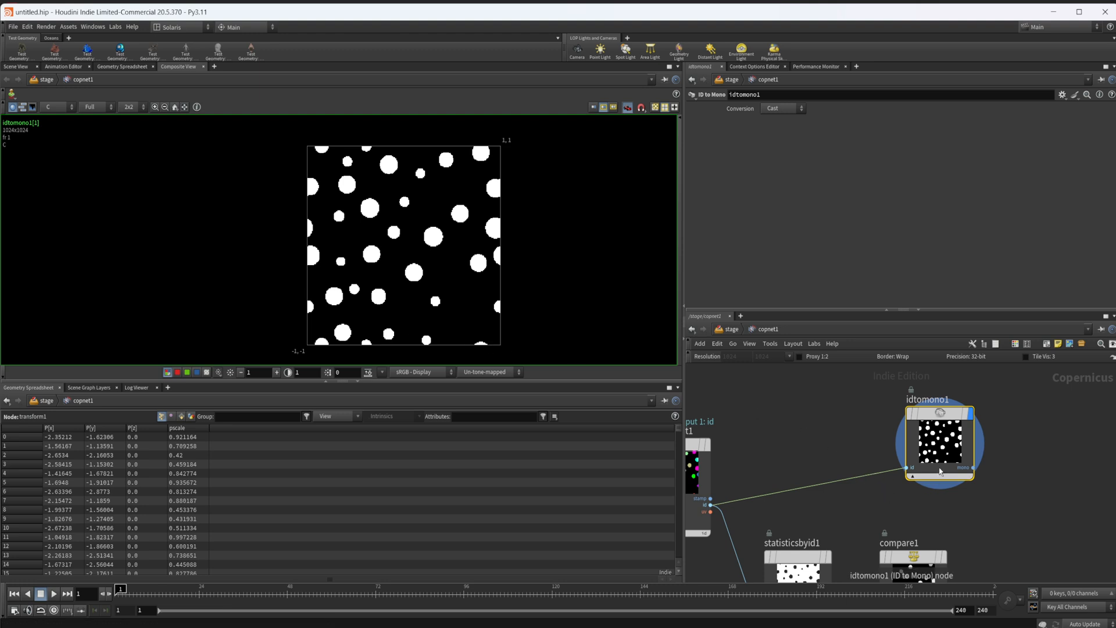
left_click_drag(939, 440, 976, 444)
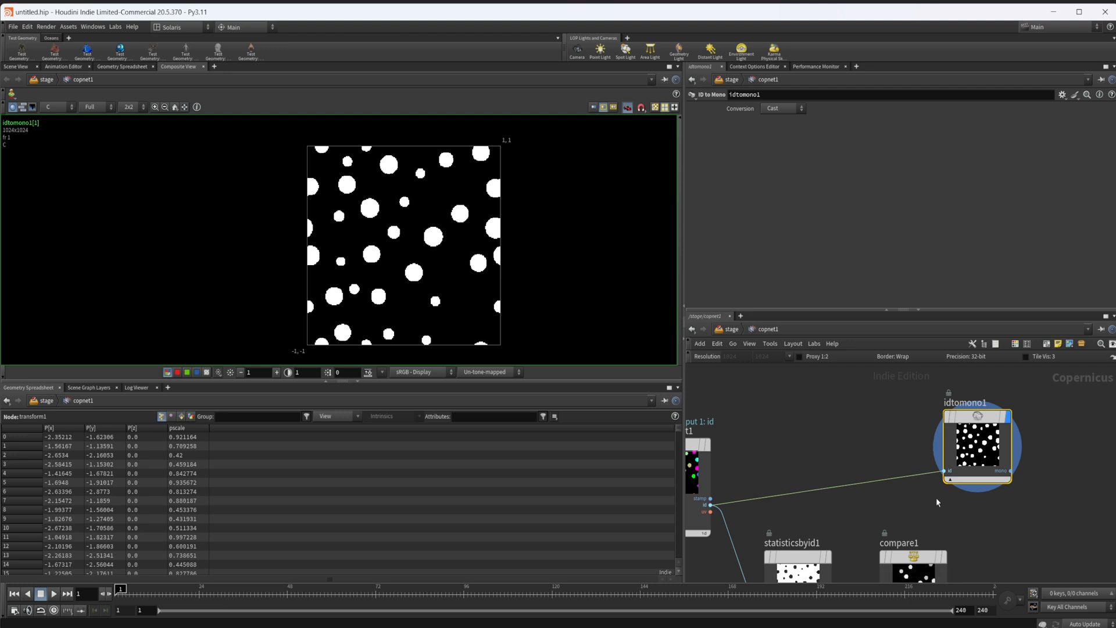
right_click(385, 242)
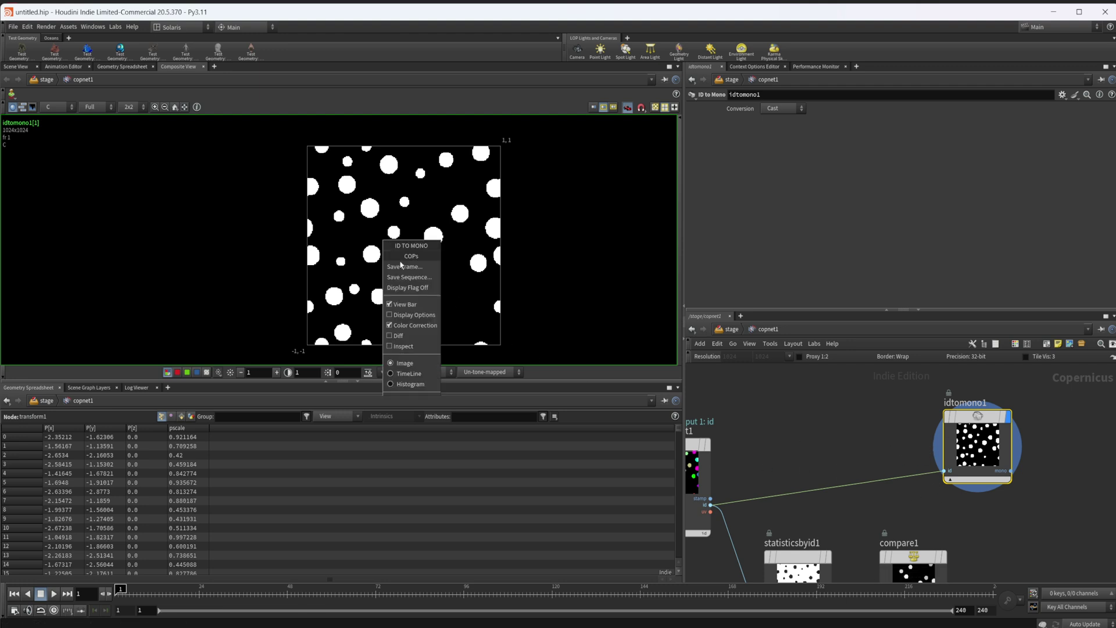
left_click(421, 346)
scroll(397, 253, "up", 1)
scroll(388, 250, "up", 2)
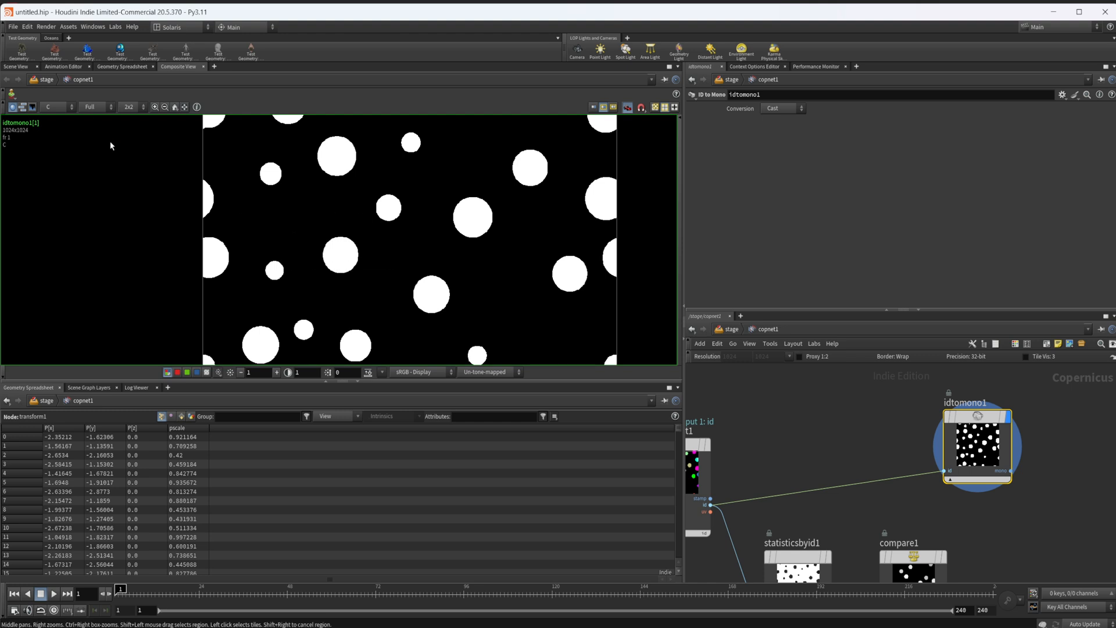
- Switch the viewer plane from C to the mono channel
right_click(342, 237)
key("Escape")
left_click(50, 107)
left_click(59, 131)
- Toggle Inspect off and back on to read a circle's mono pixel value
right_click(340, 263)
left_click(371, 373)
right_click(346, 304)
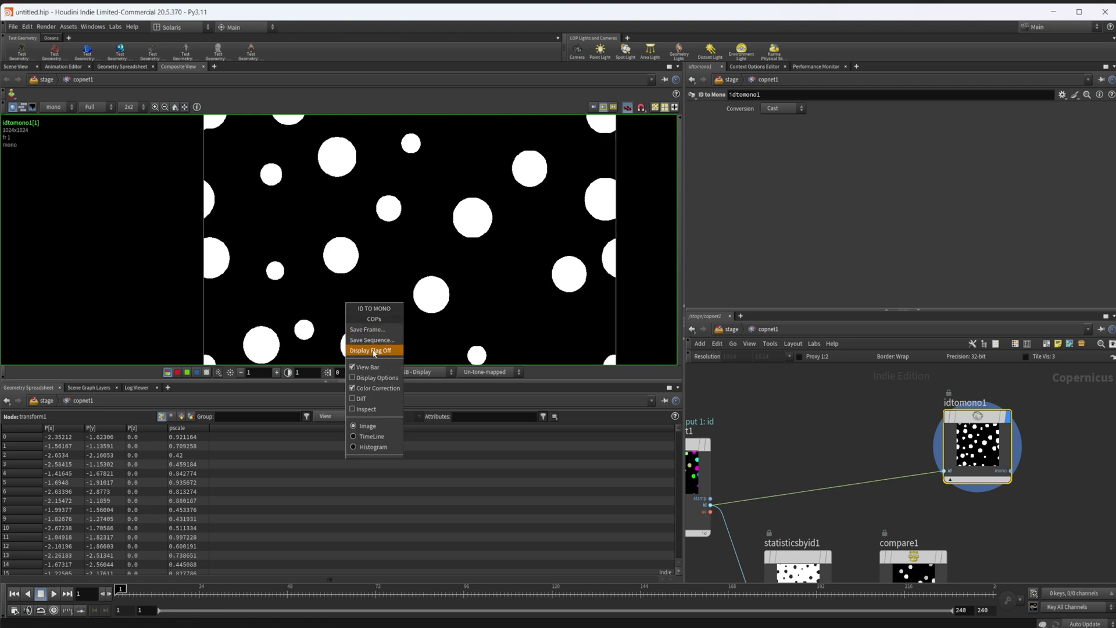
left_click(382, 409)
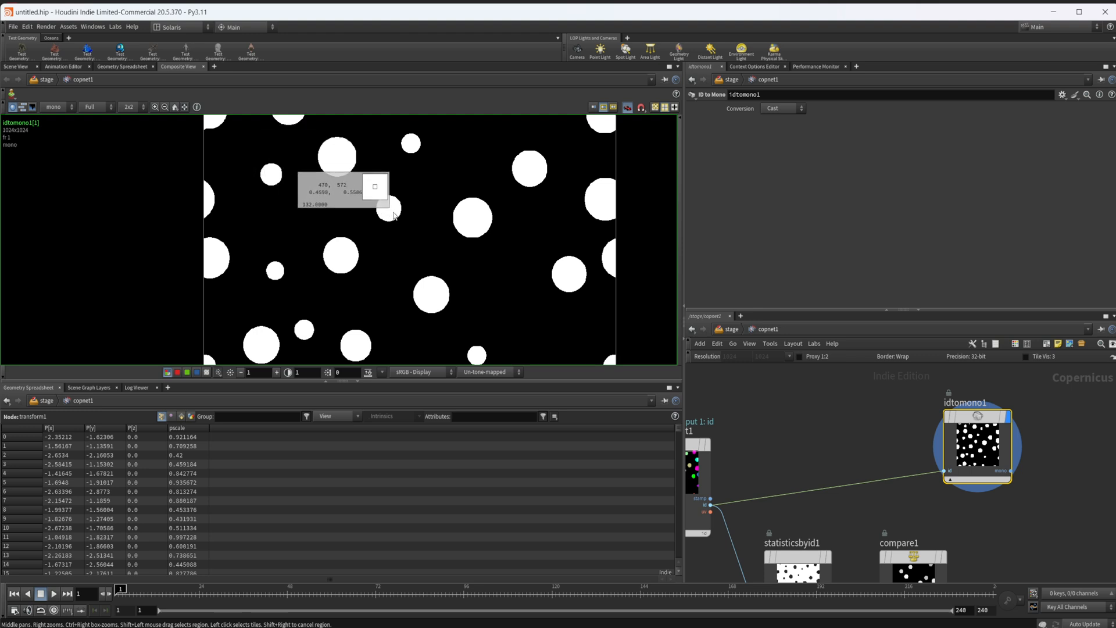
middle_click_drag(690, 470, 787, 453)
- Select stamppoint1 and show its id plane in the viewer
left_click(787, 453)
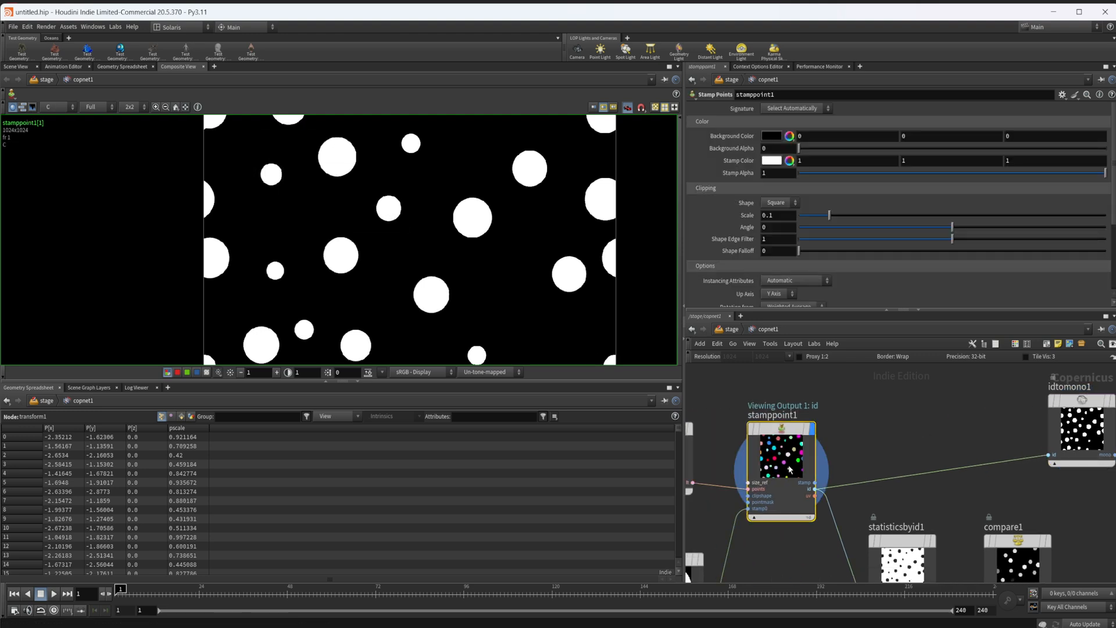
left_click(63, 109)
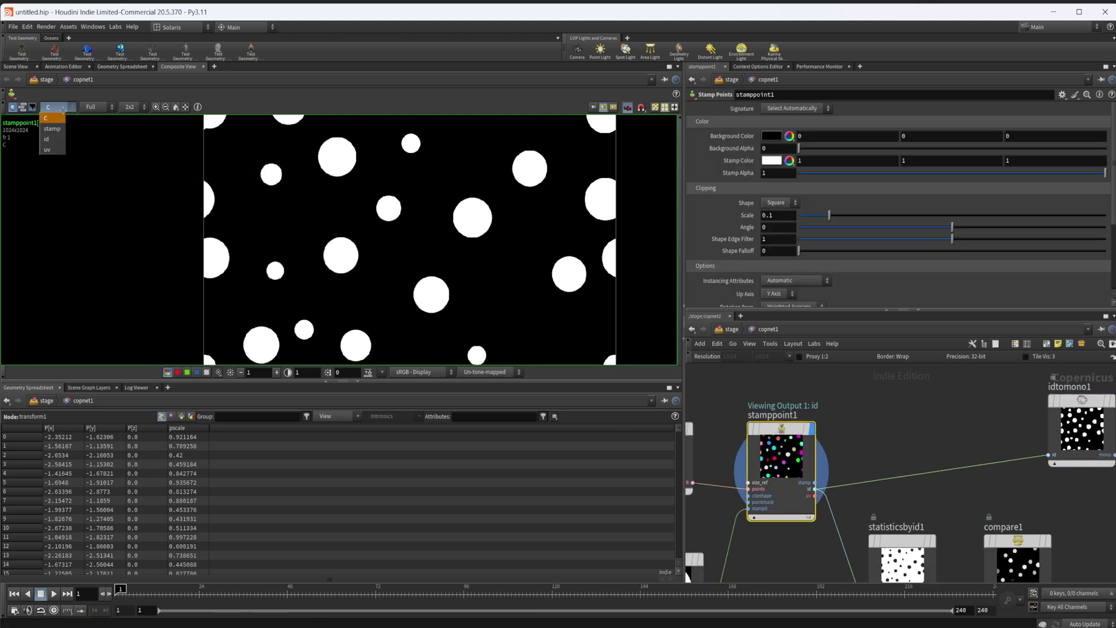
left_click(54, 141)
- Re-enable Inspect to read the id plane's pixel values, keeping the id plane shown
right_click(351, 262)
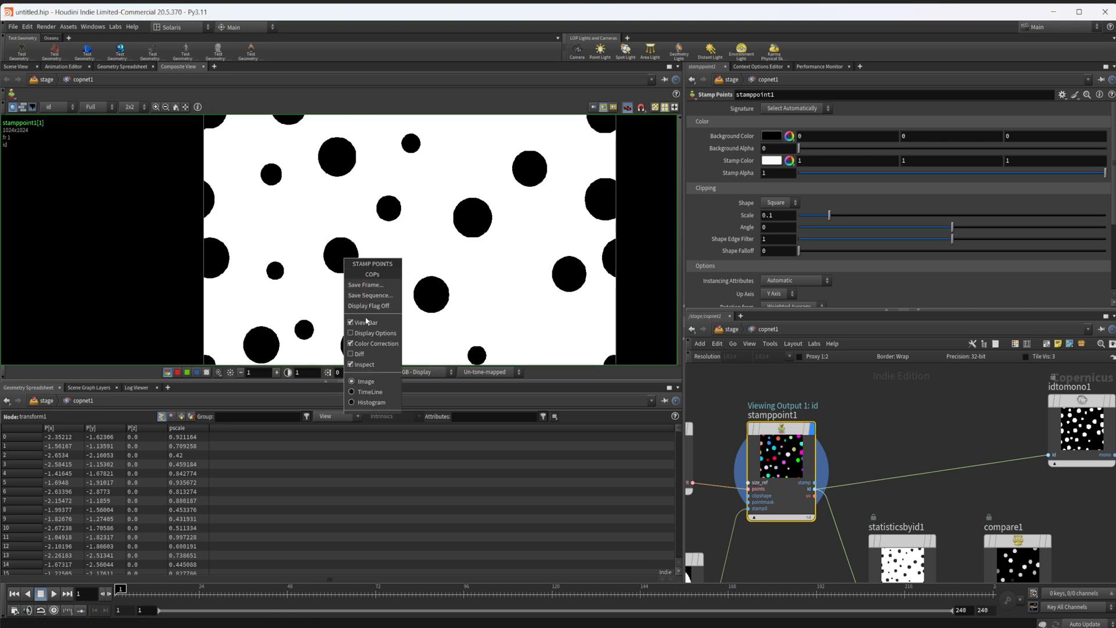
left_click(364, 364)
right_click(332, 280)
left_click(359, 384)
left_click(70, 107)
left_click(365, 291)
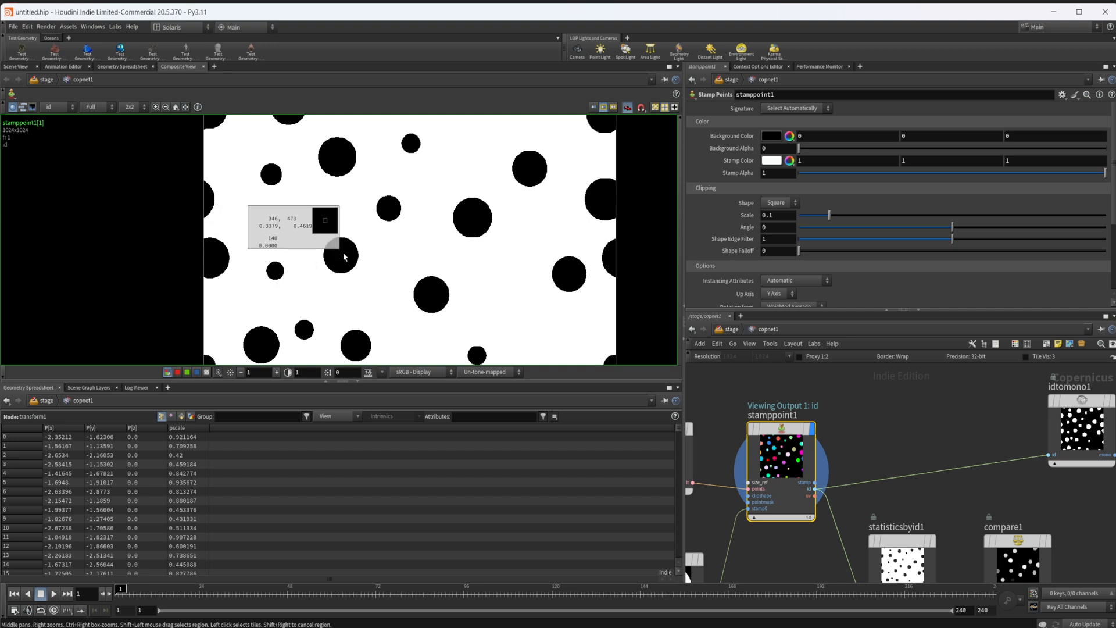
- Return to idtomono1 and set its display flag
middle_click_drag(877, 421, 804, 422)
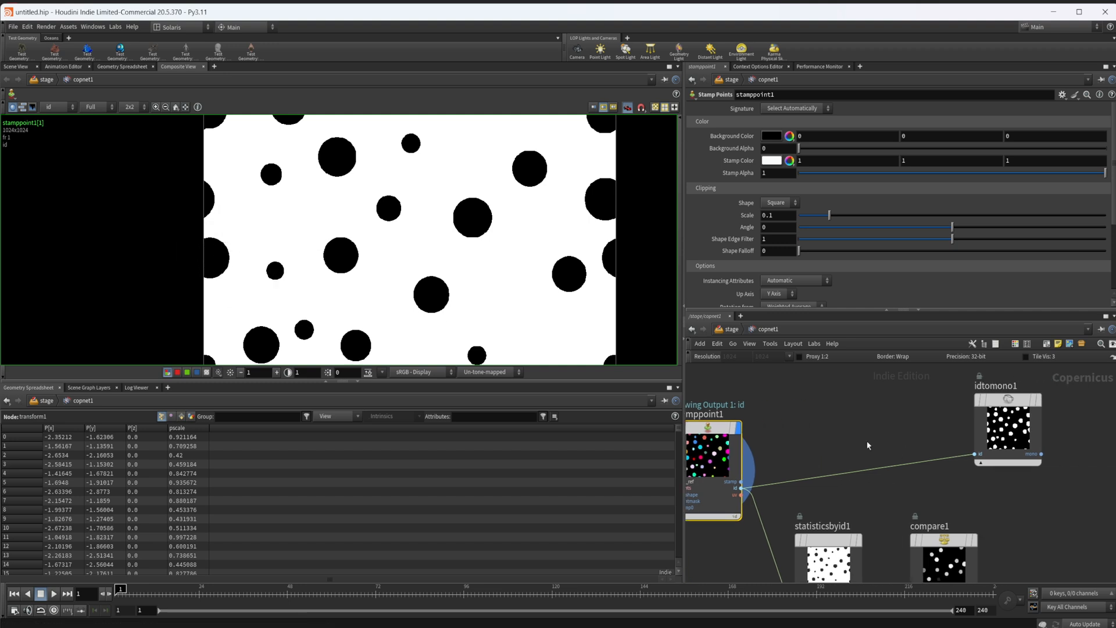
right_click(439, 272)
mouse_move(959, 488)
middle_mouse_down()
mouse_move(856, 502)
mouse_move(935, 474)
middle_mouse_up()
left_click(904, 441)
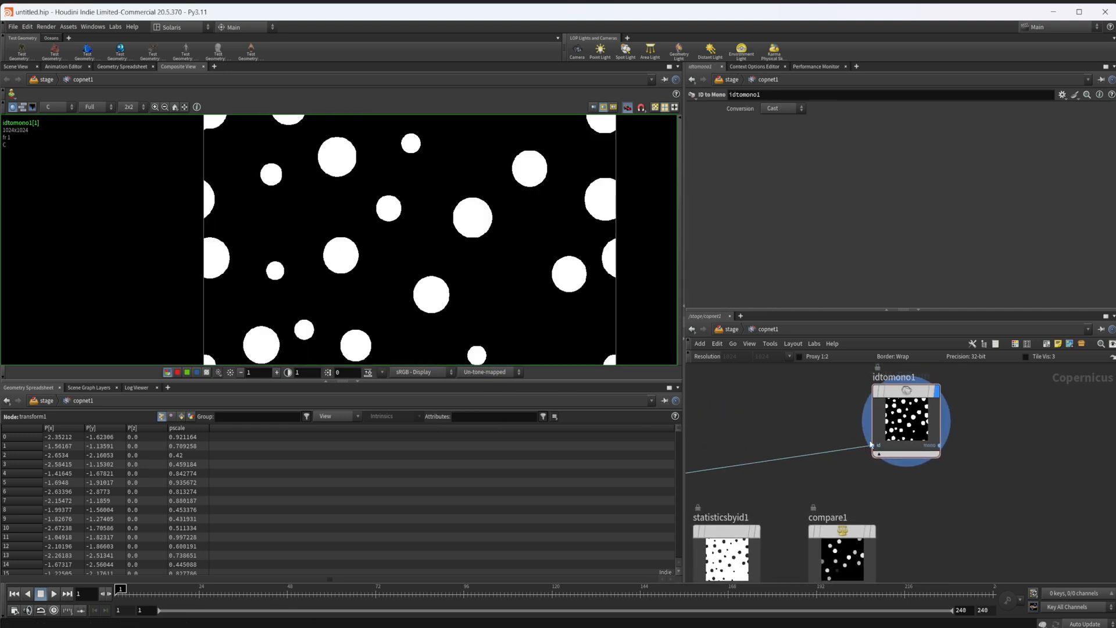
- Add a Segment by Connectivity node placed right of compare1
left_click_drag(881, 437, 946, 436)
middle_click_drag(709, 540, 747, 481)
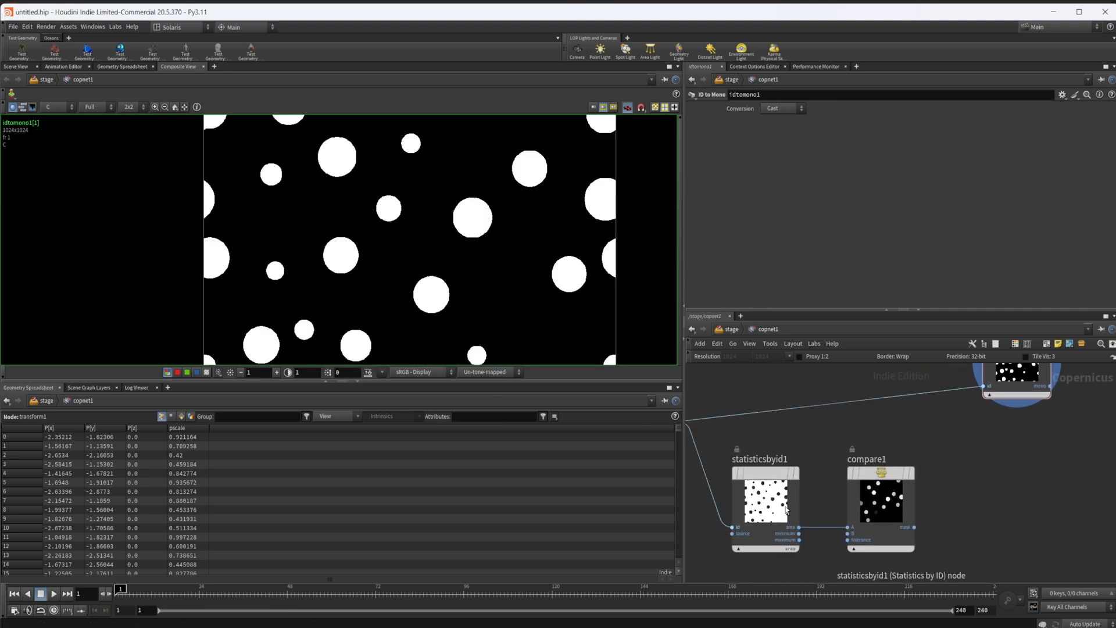
scroll(786, 517, "down", 2)
middle_click_drag(945, 519, 908, 495)
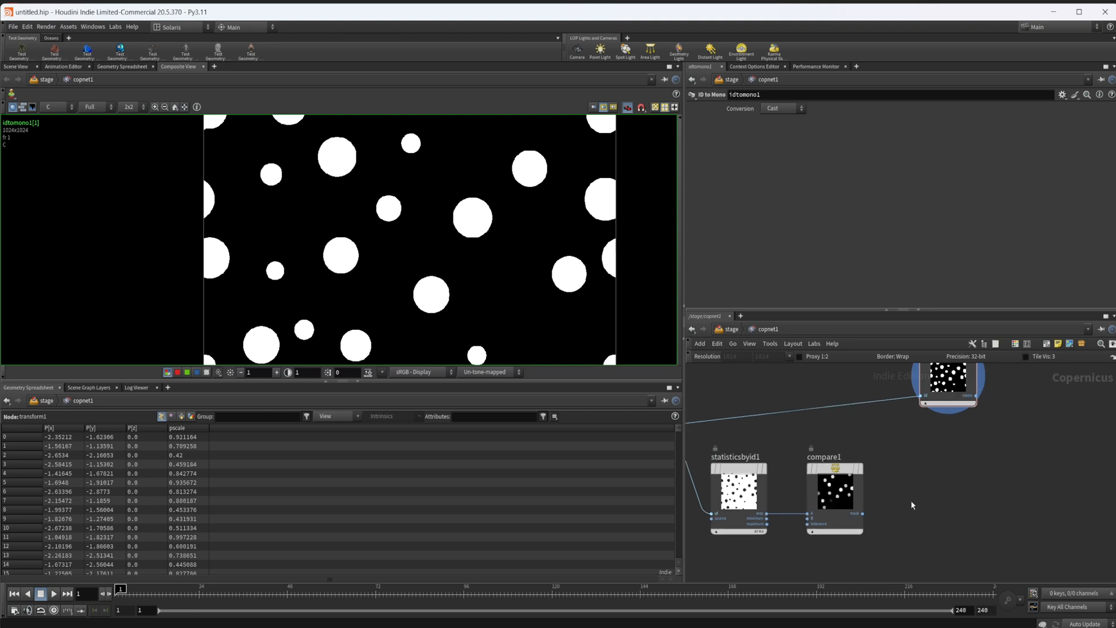
key("Tab")
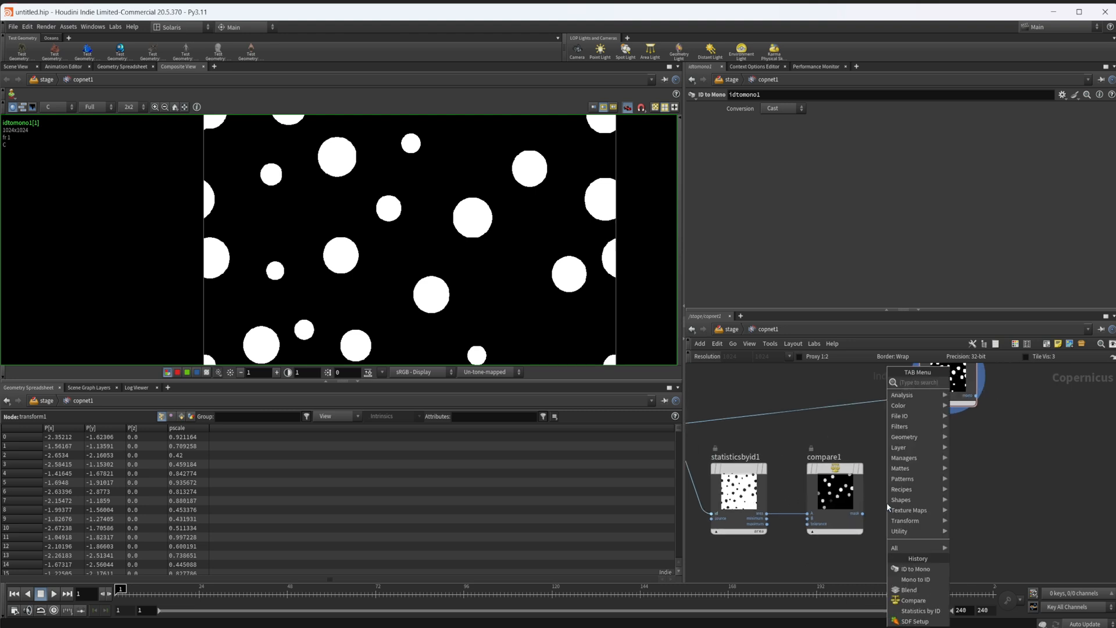
type("blend")
key("Return")
left_click(886, 503)
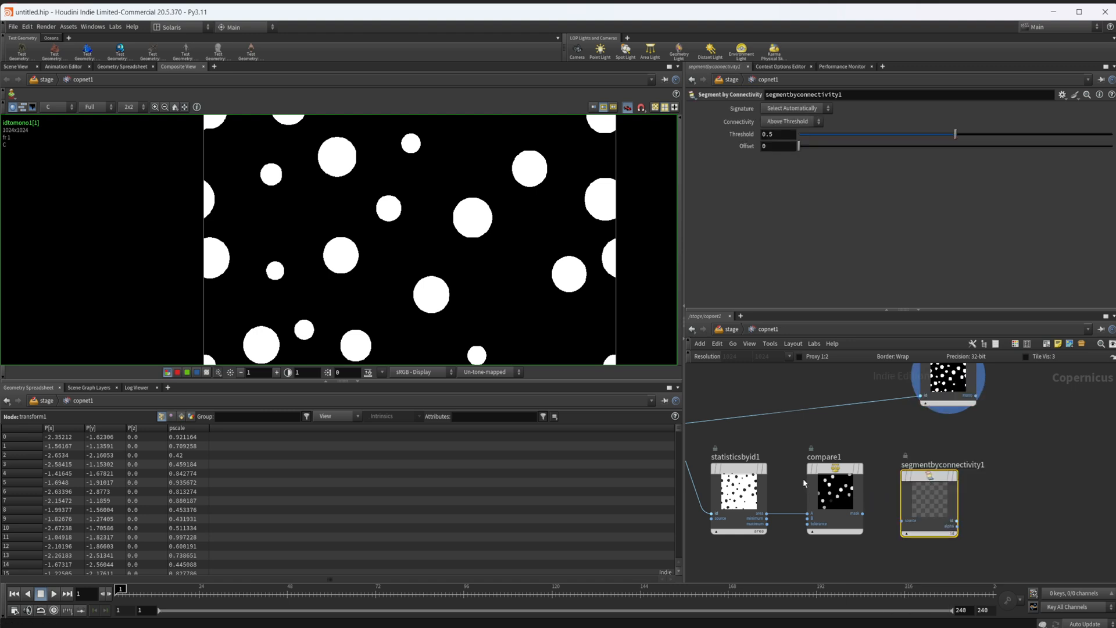
- Wire compare1 into segmentbyconnectivity1, display it and switch to the 3D Scene View
middle_click_drag(690, 441, 791, 455)
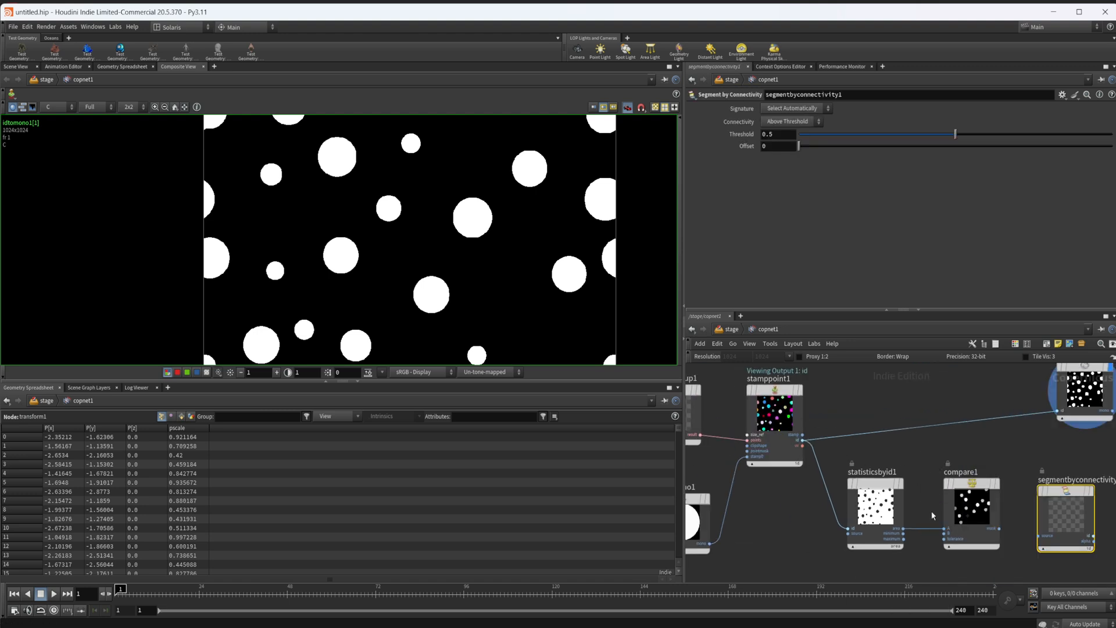
middle_click_drag(1002, 508, 856, 483)
left_click_drag(855, 504, 894, 510)
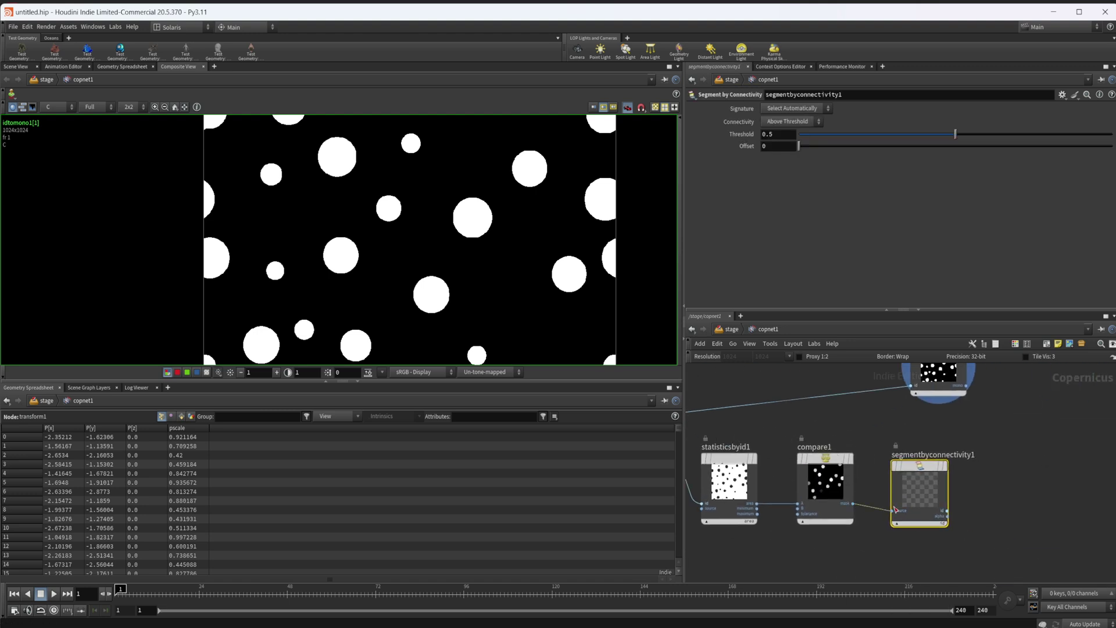
left_click(940, 481)
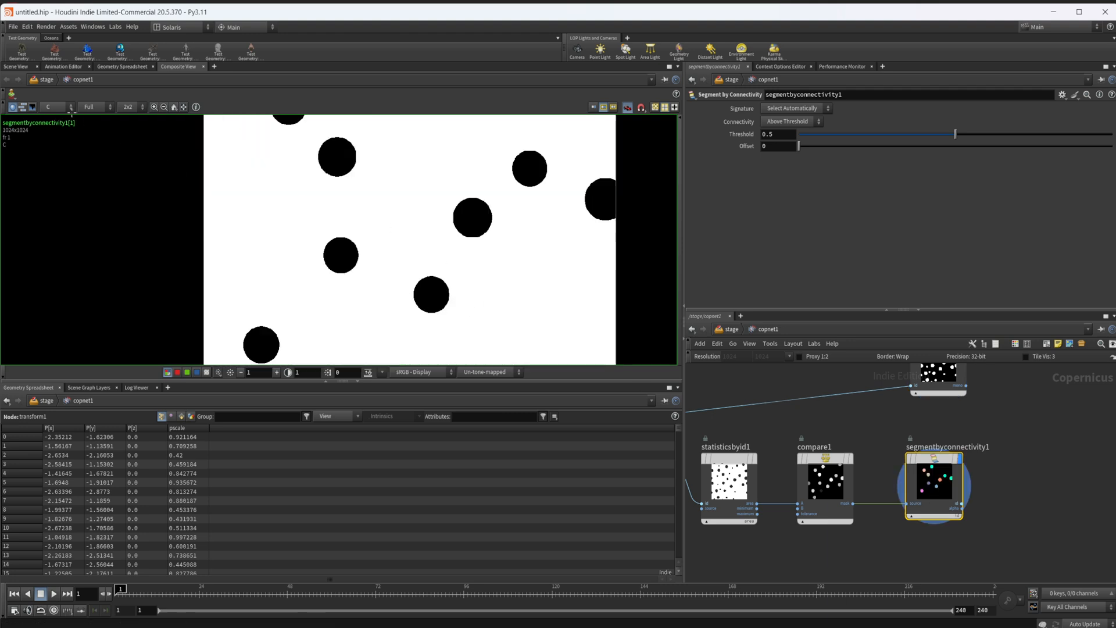
left_click(16, 67)
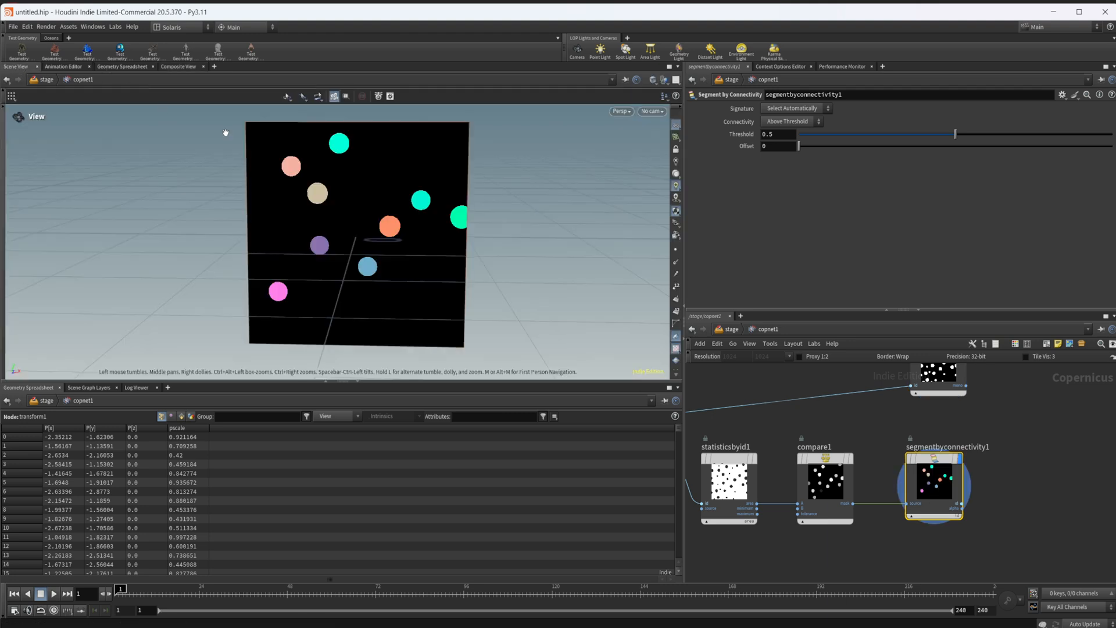
scroll(415, 263, "up", 1)
- Lower the connectivity Threshold to 0.011 so more dots get coloured pieces
left_click_drag(897, 560, 880, 566)
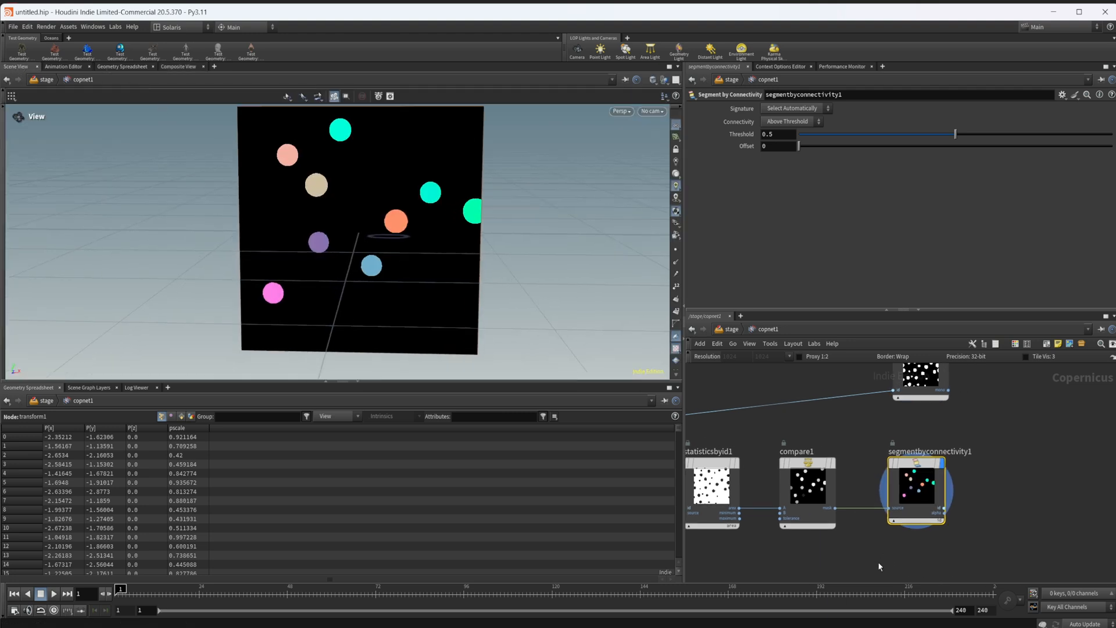
left_click_drag(914, 501, 931, 495)
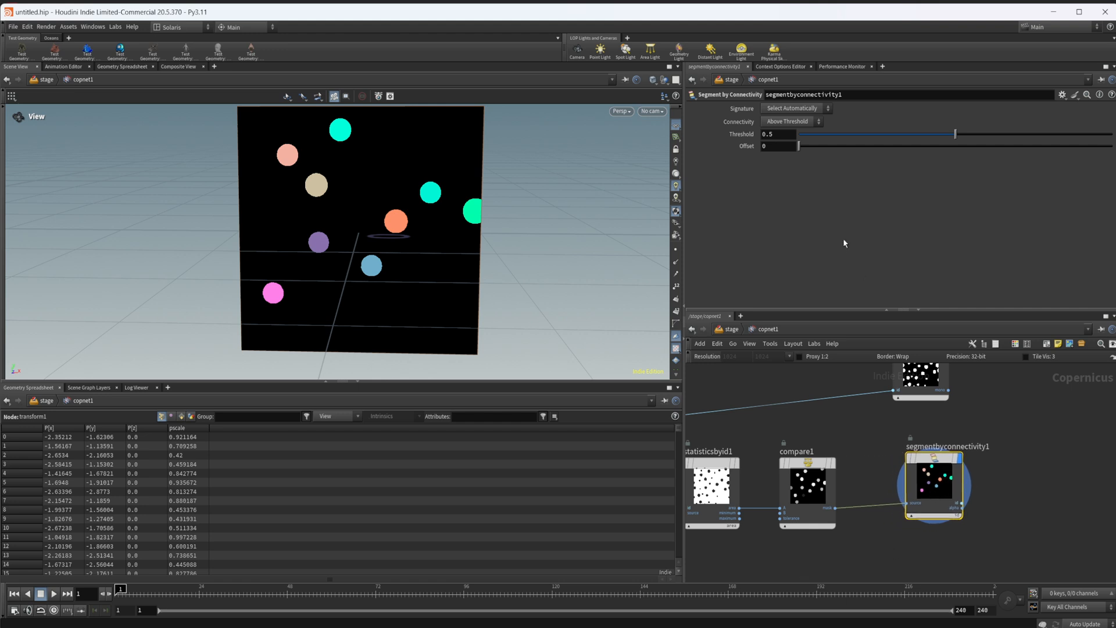
left_click_drag(955, 134, 802, 135)
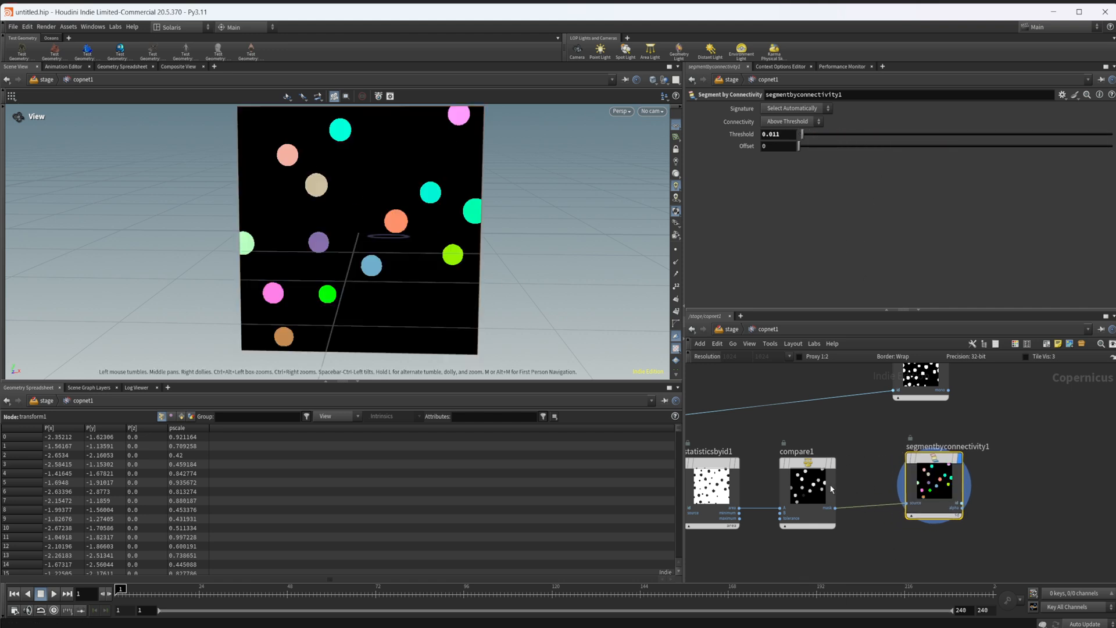
middle_click_drag(867, 530, 831, 525)
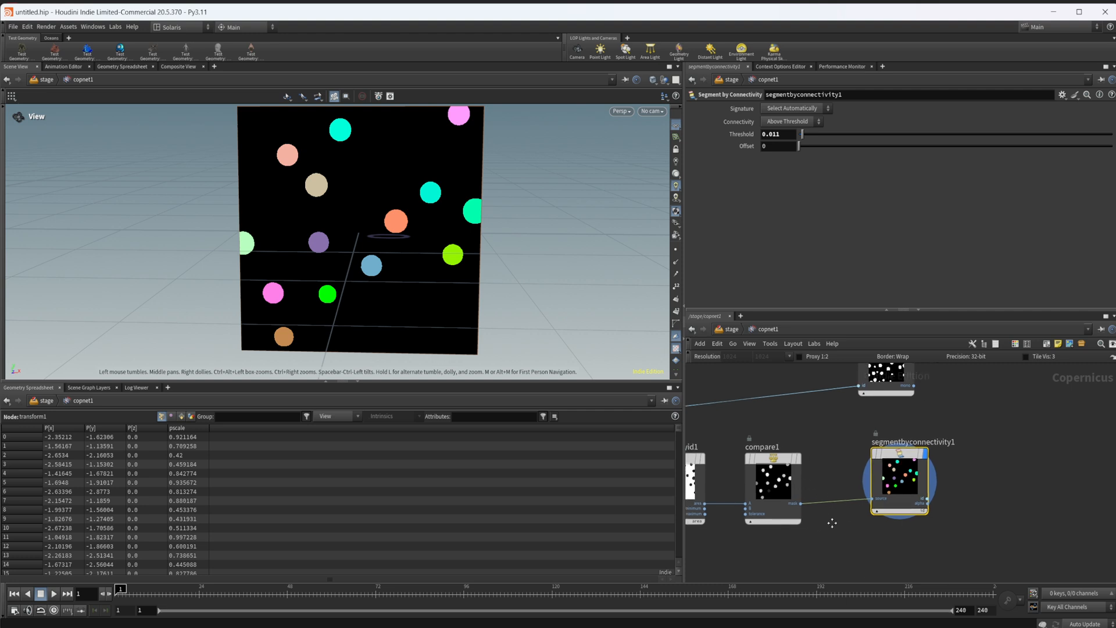
left_click_drag(899, 477, 925, 468)
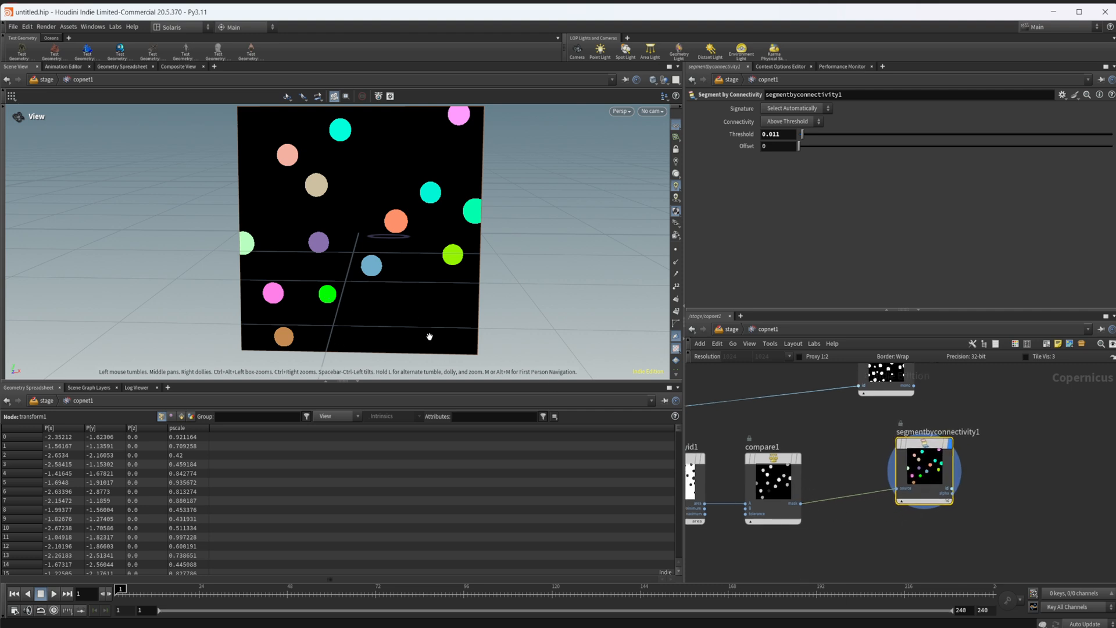
scroll(877, 552, "up", 3)
scroll(864, 527, "up", 3)
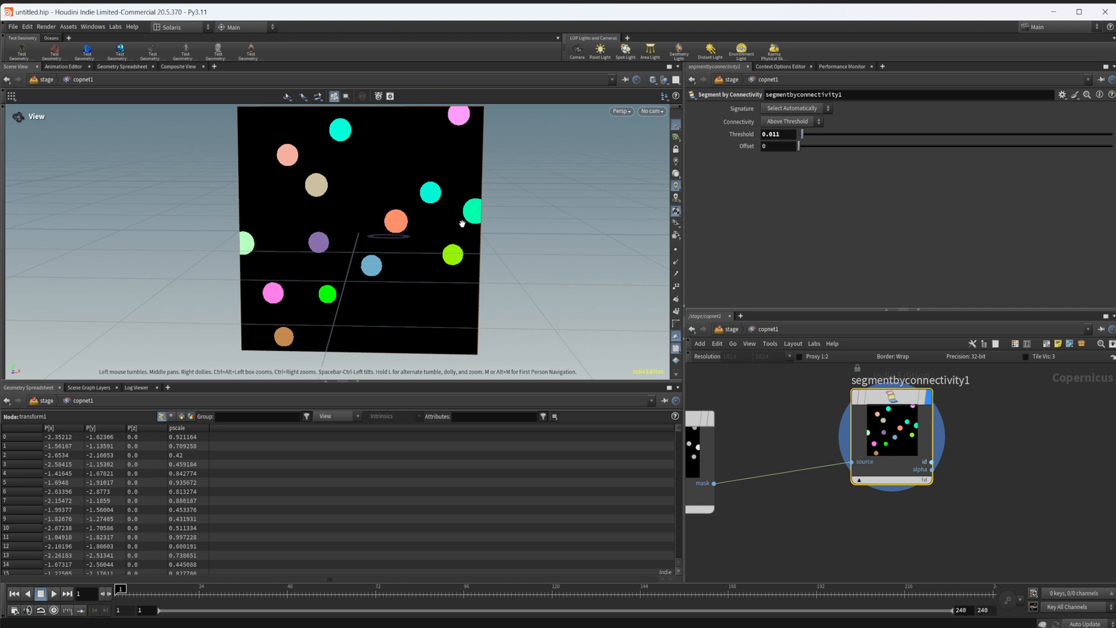
- Replace segmentbyconnectivity1 with a Segment by Value fed by compare1's mask, displayed
key("Delete")
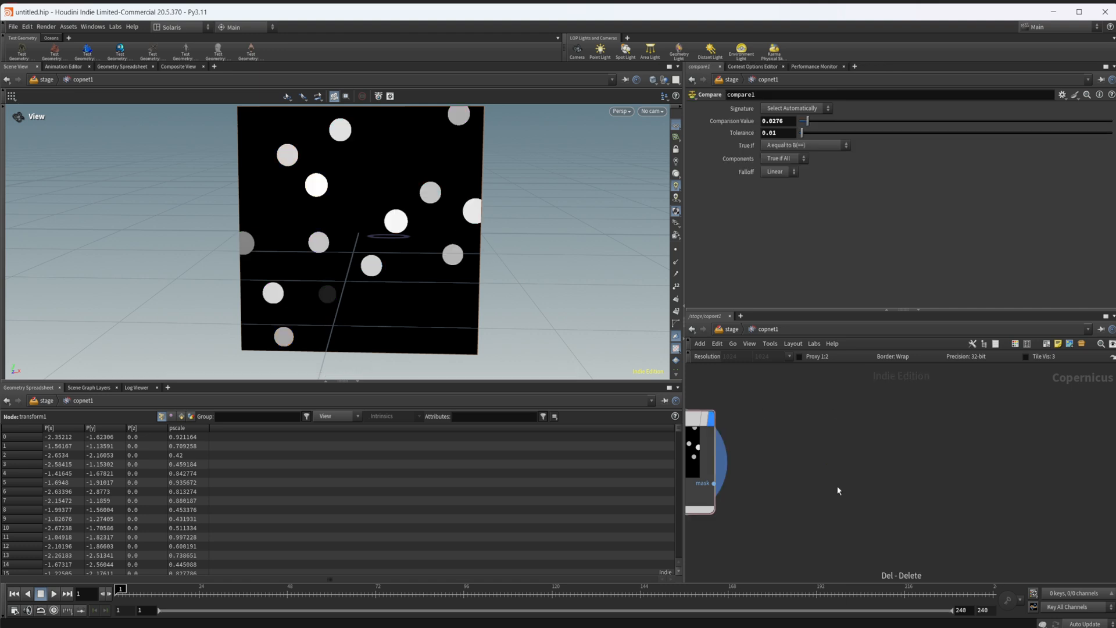
key("Tab")
type("segment")
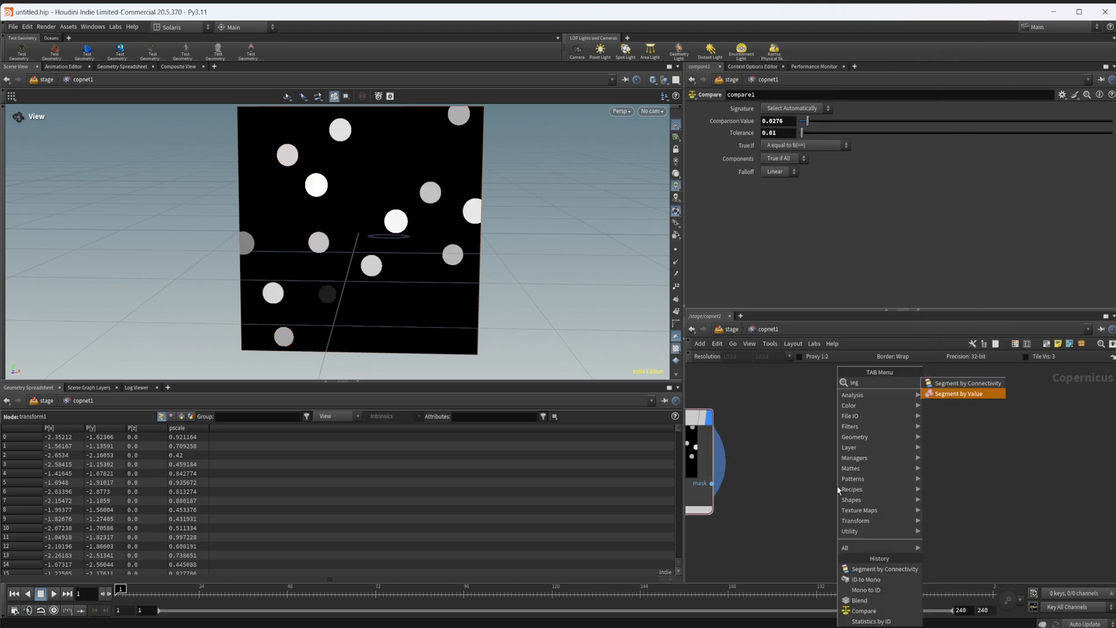
key("Return")
left_click(838, 490)
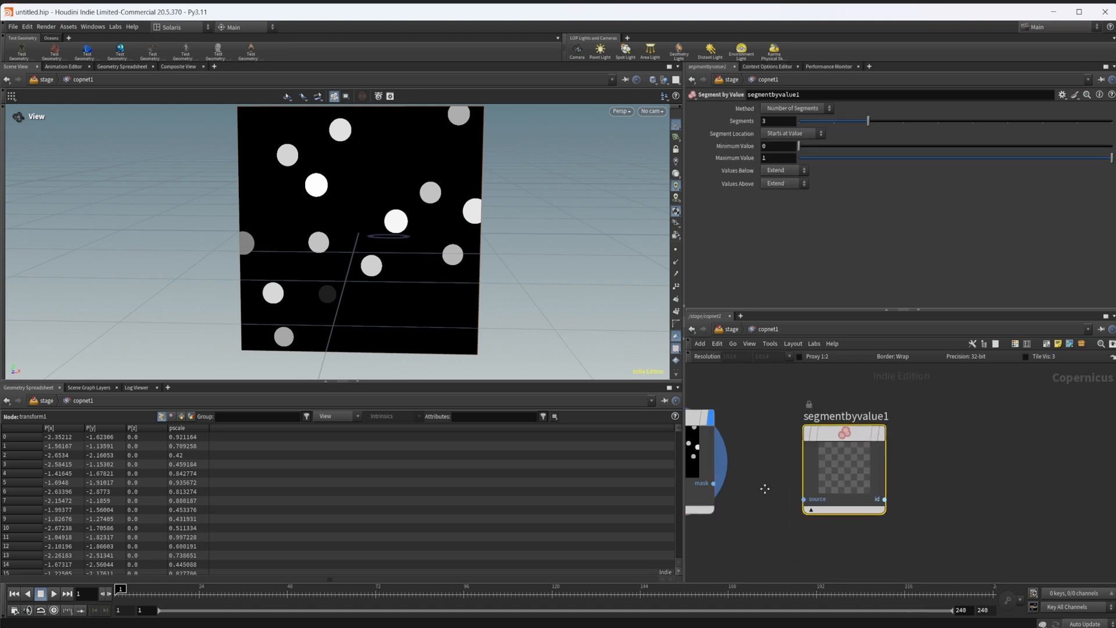
left_click_drag(787, 478, 849, 496)
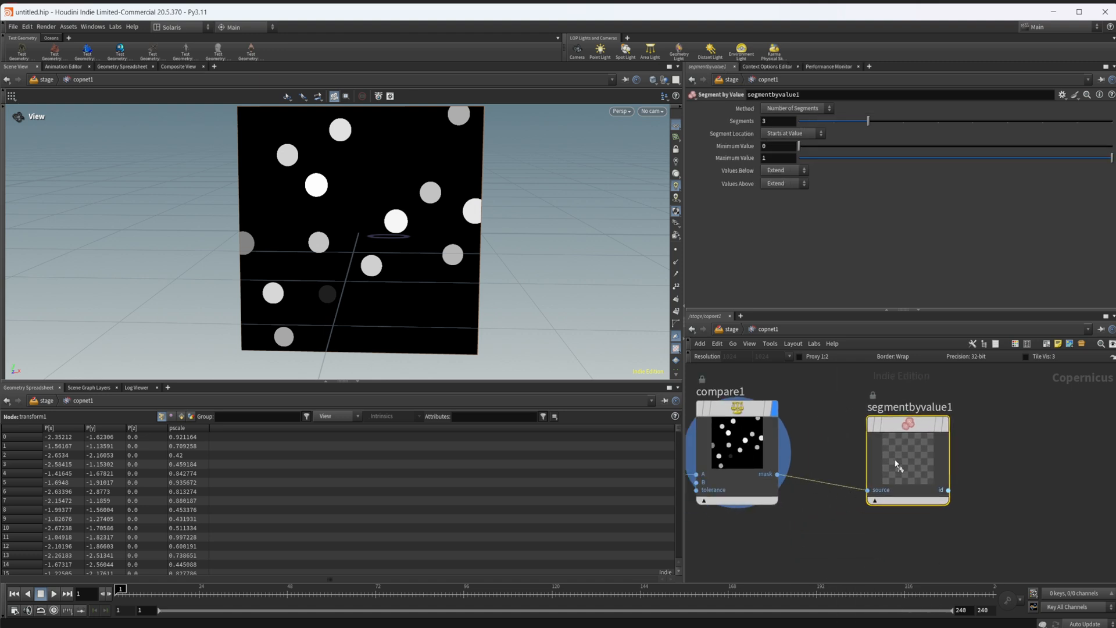
key("r")
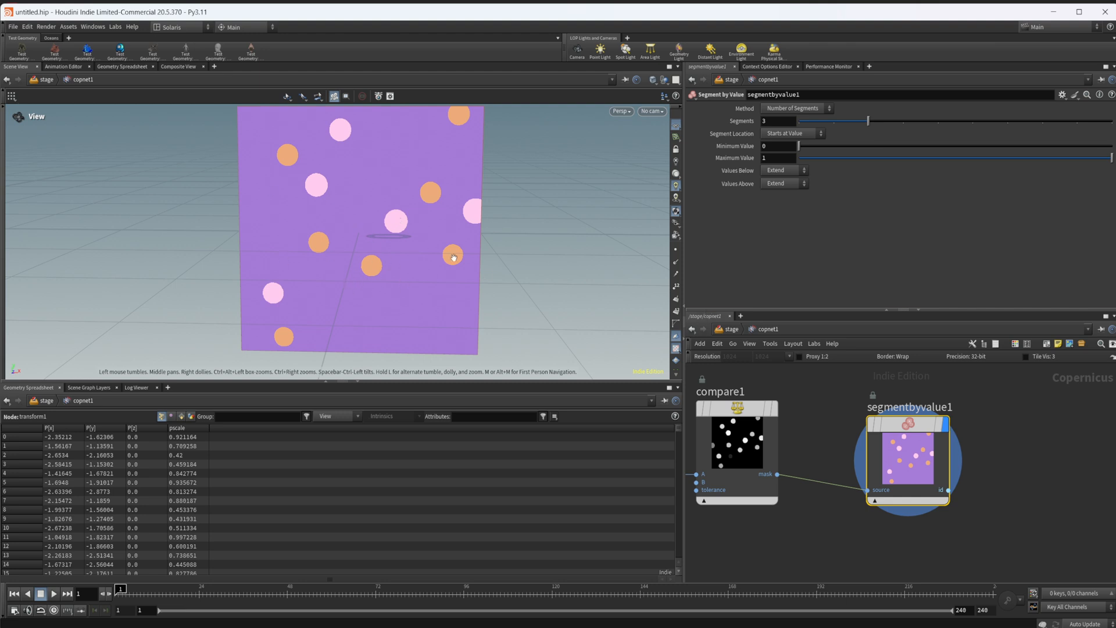
- Reduce Segments from 3 to 2, giving orange circles on purple
middle_click_drag(829, 437, 782, 492)
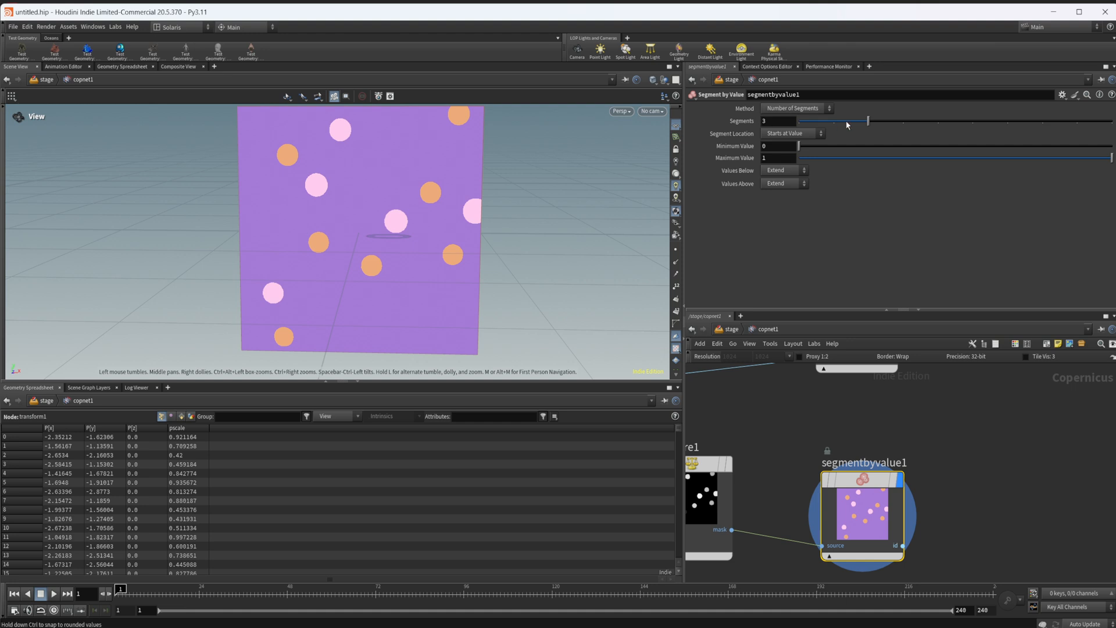
left_click_drag(868, 121, 834, 120)
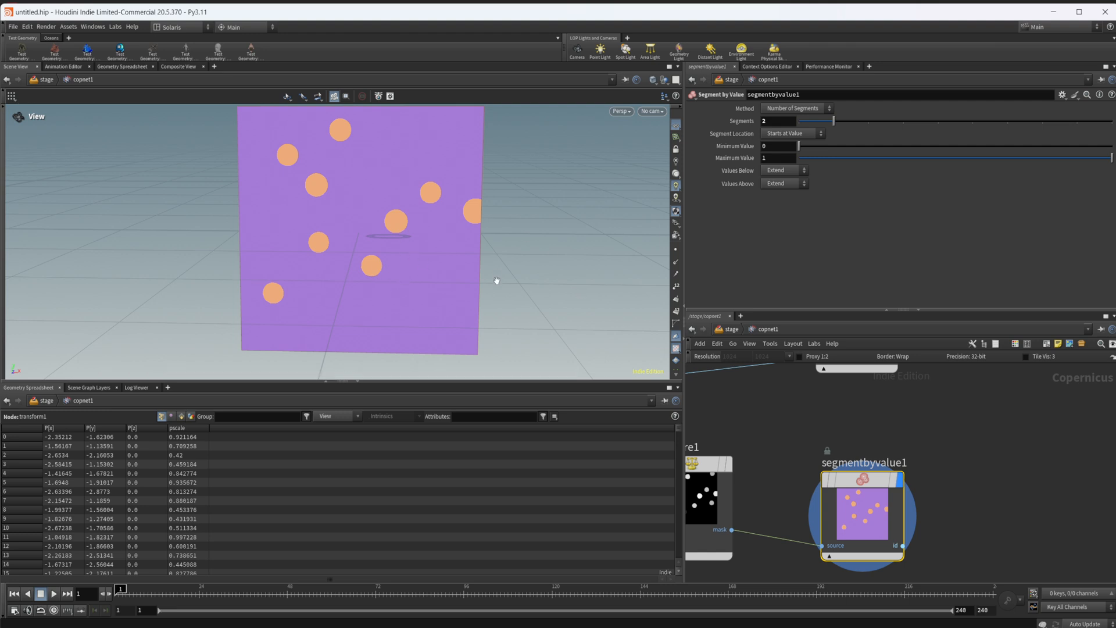
middle_click_drag(983, 470, 894, 450)
- Add a Ramp Mono node right of segmentbyvalue1
key("Tab")
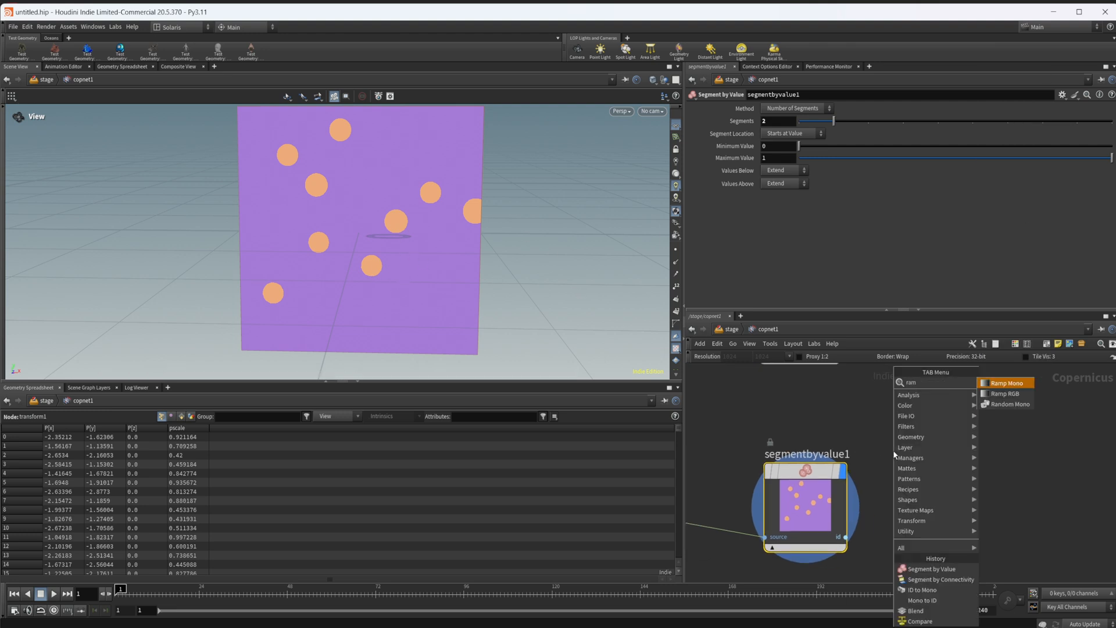
left_click(894, 450)
left_click(996, 462)
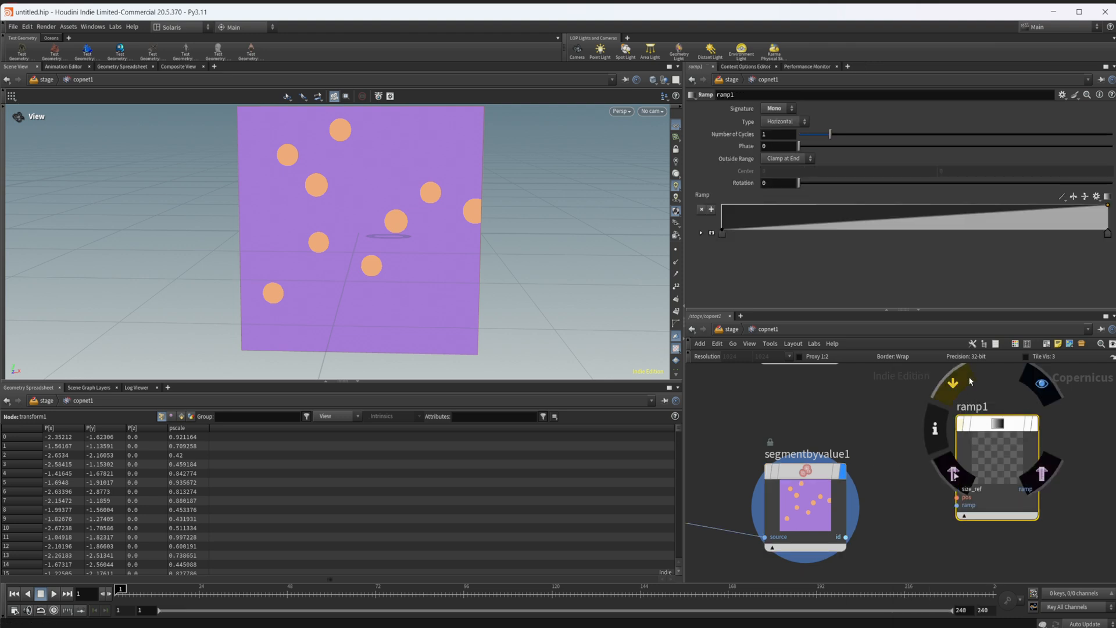
- Set the ramp's second point to Constant interpolation at position 0.5
left_click(700, 233)
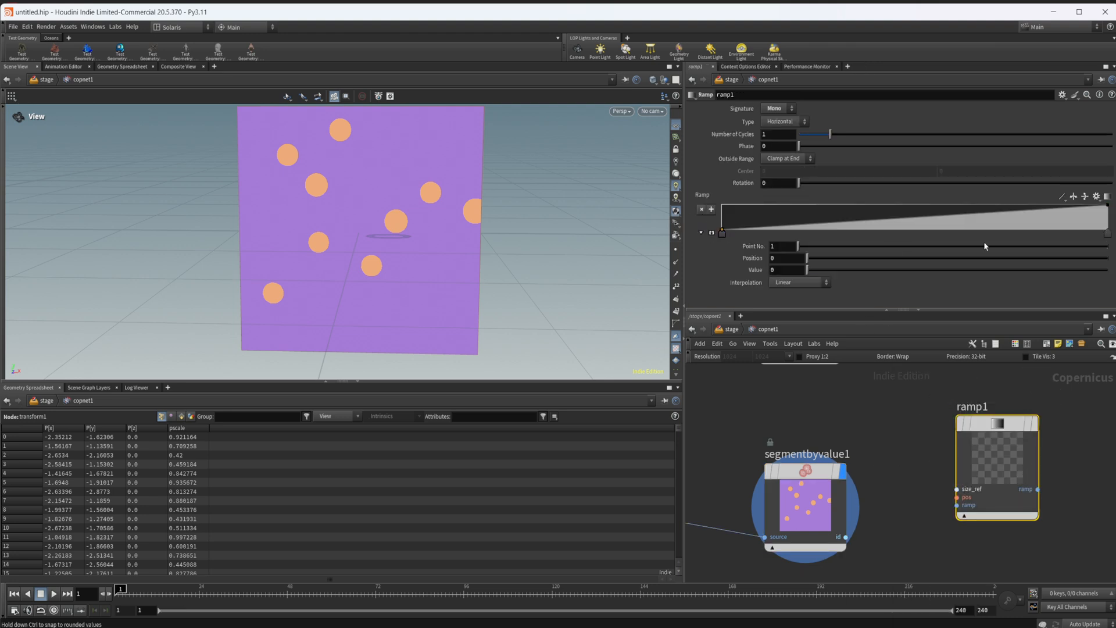
left_click(1108, 232)
left_click(798, 282)
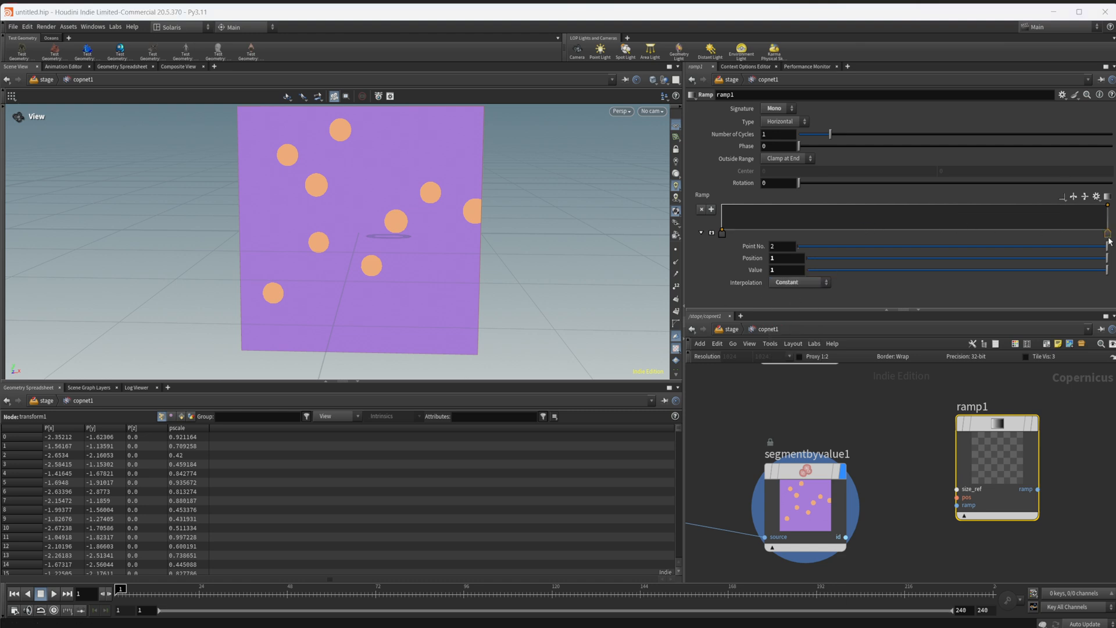
left_click(777, 257)
type(".5")
key("Return")
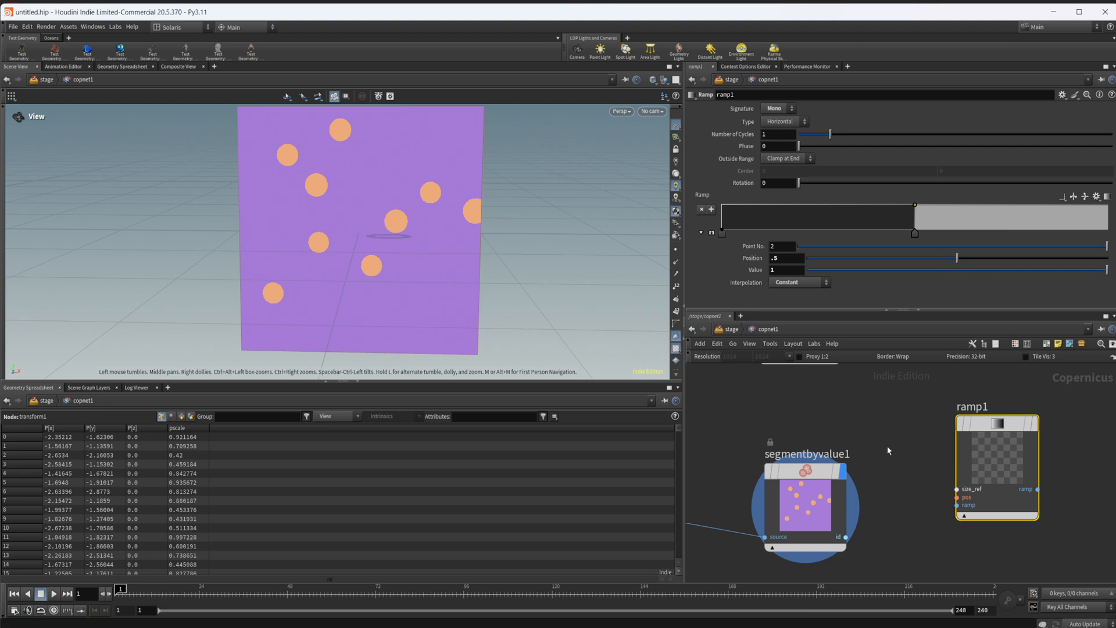
middle_click_drag(887, 446, 873, 429)
left_click(804, 501)
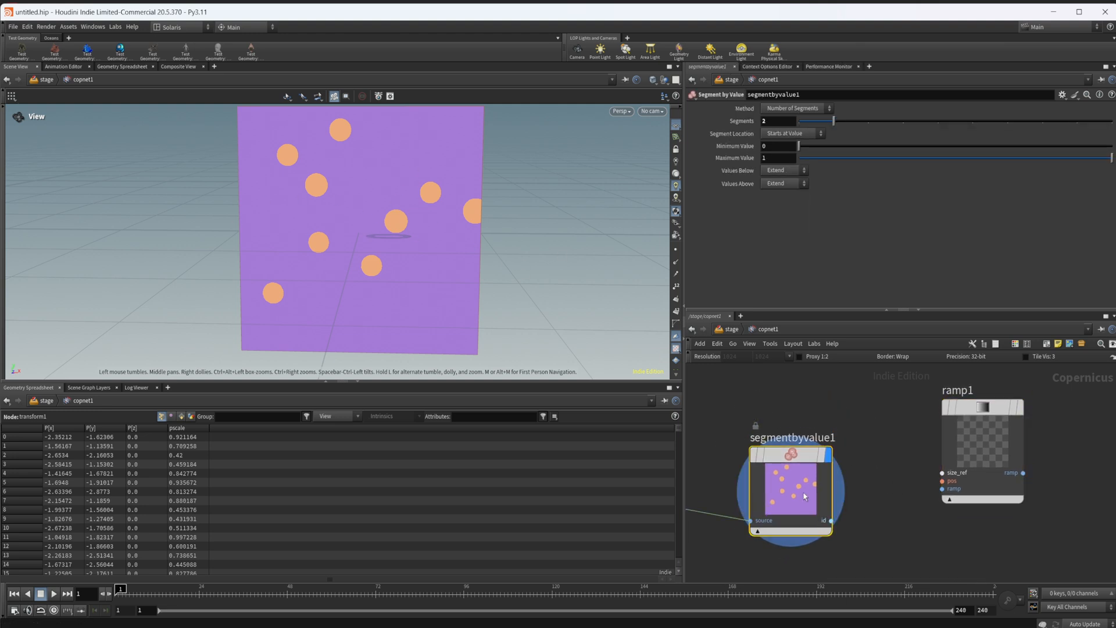
- Delete ramp1, try Segments at 3 and 4, then settle back on 2
left_click(959, 463)
key("Delete")
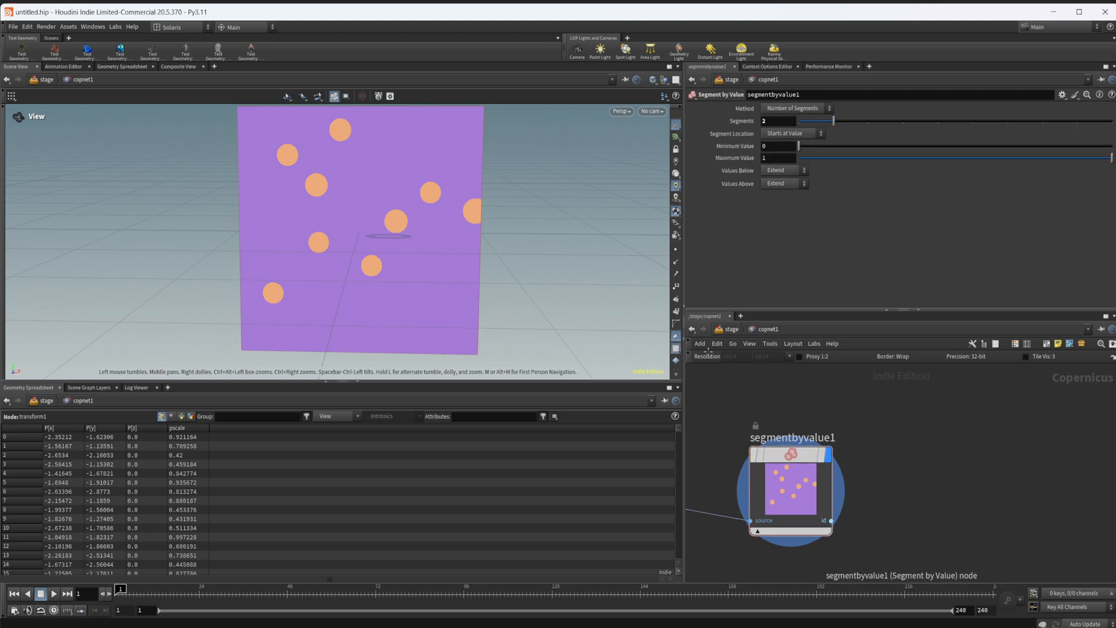
left_click_drag(833, 121, 903, 124)
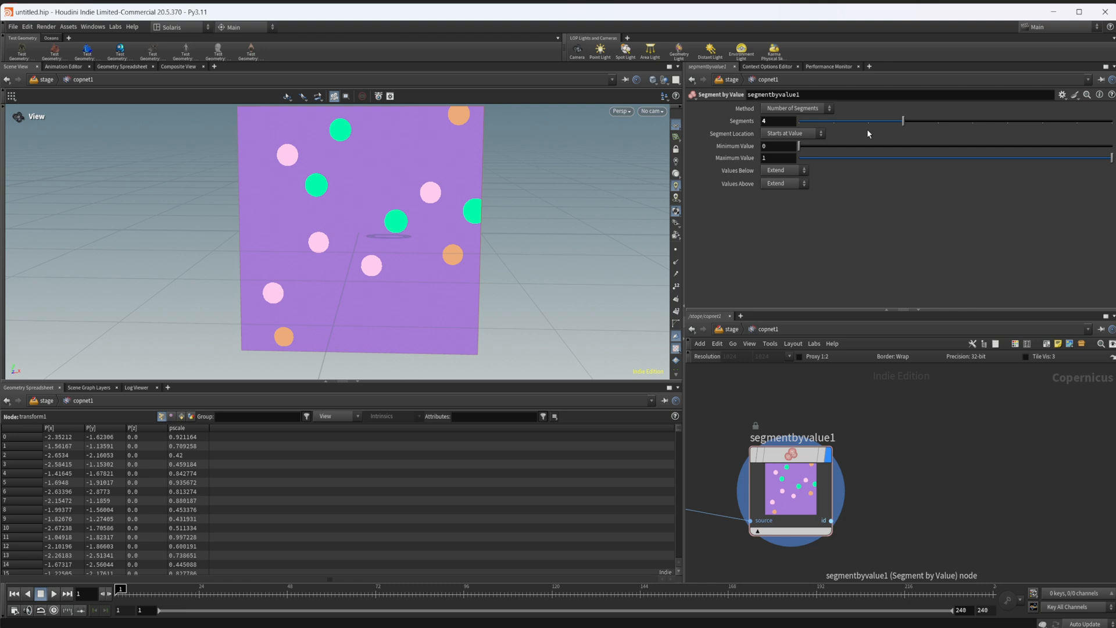
left_click(837, 121)
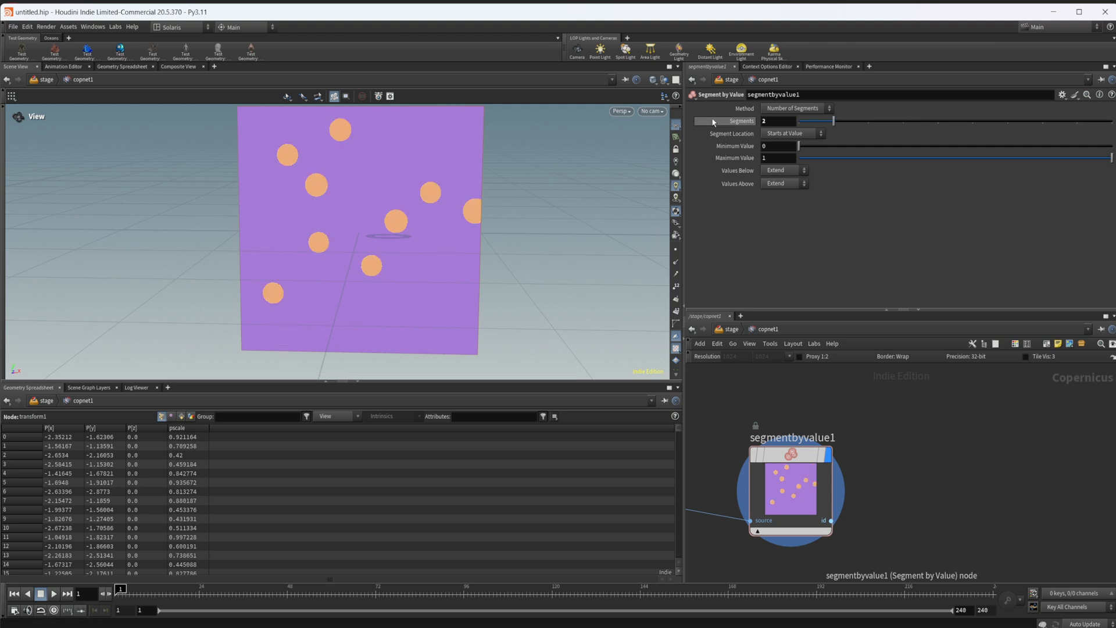
middle_click_drag(927, 482, 1081, 492)
left_click(813, 503)
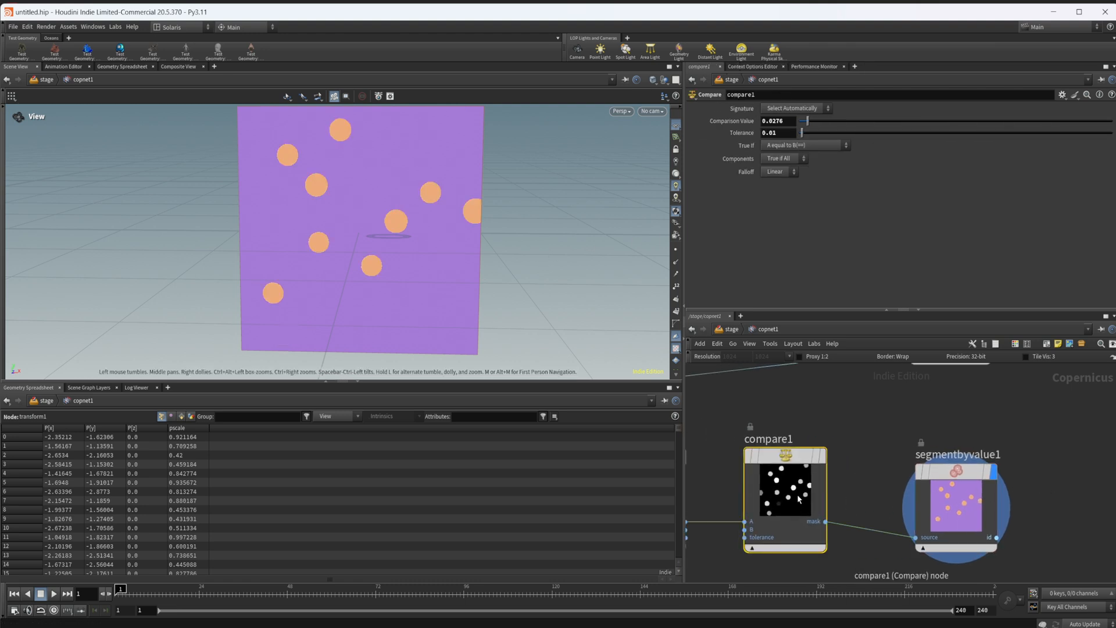
left_click(822, 457)
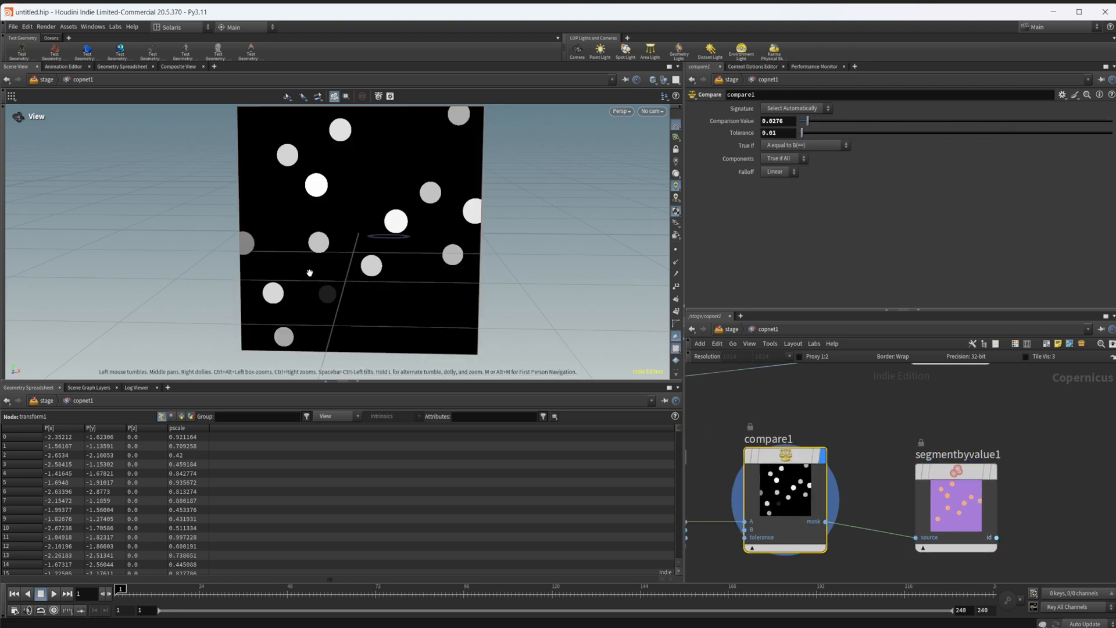
left_click(179, 67)
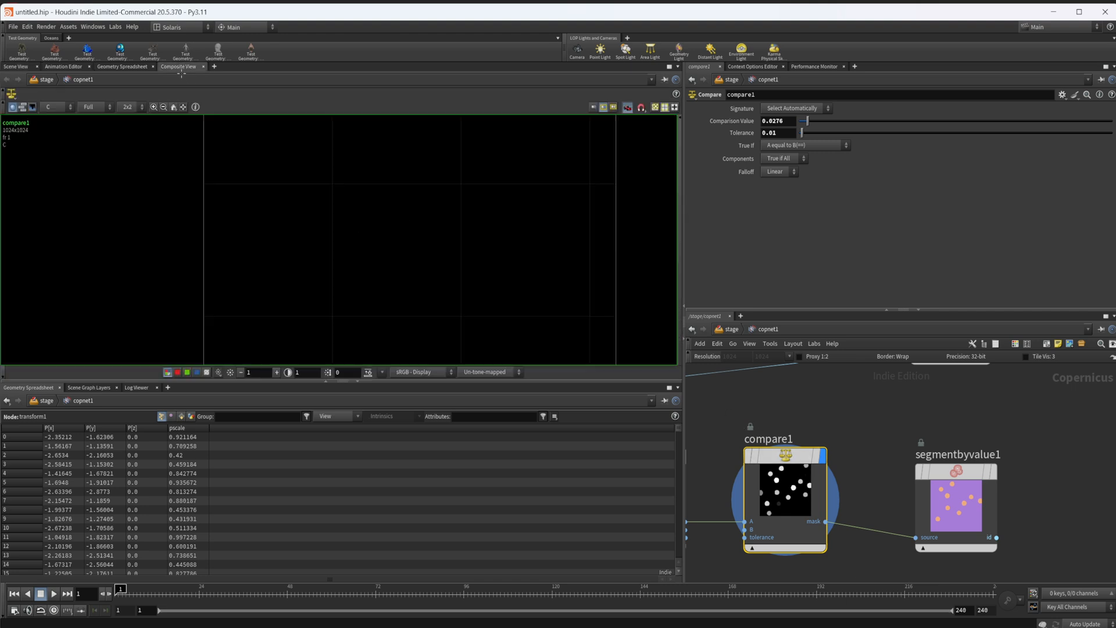
right_click(319, 248)
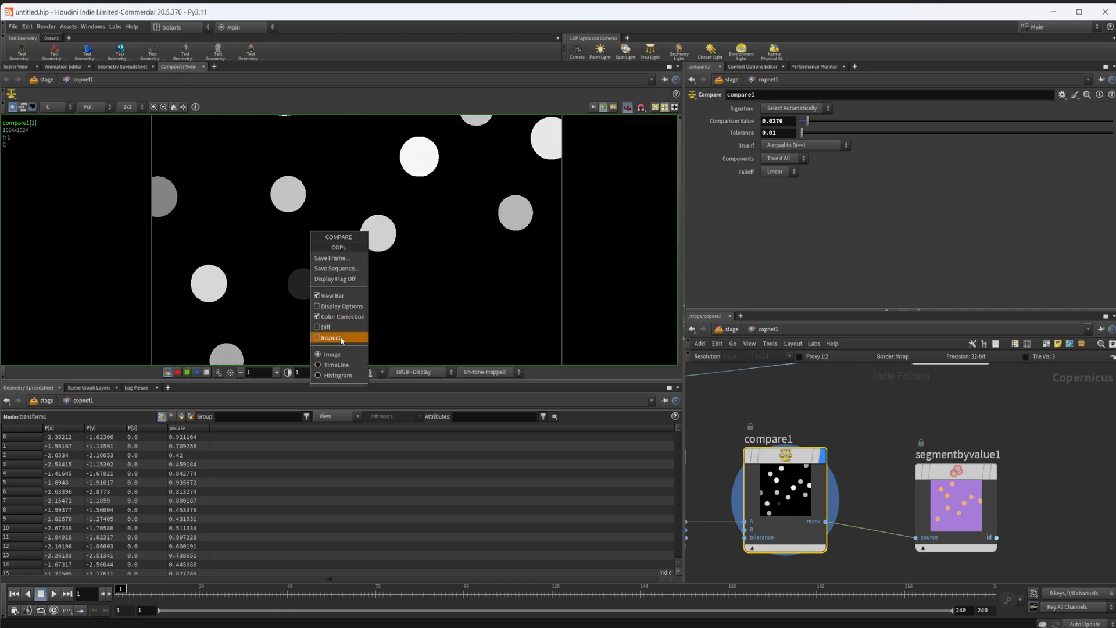
left_click(332, 337)
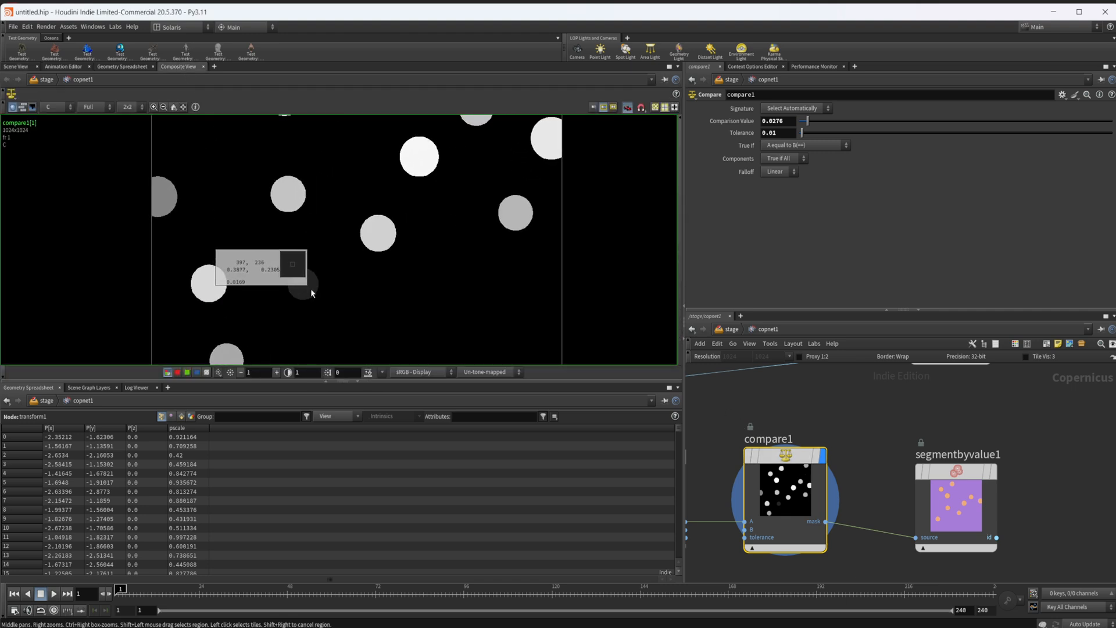
mouse_move(307, 292)
left_mouse_down()
mouse_move(168, 209)
mouse_move(208, 294)
mouse_move(364, 232)
mouse_move(386, 241)
mouse_move(318, 298)
left_mouse_up()
right_click(317, 299)
left_click(338, 405)
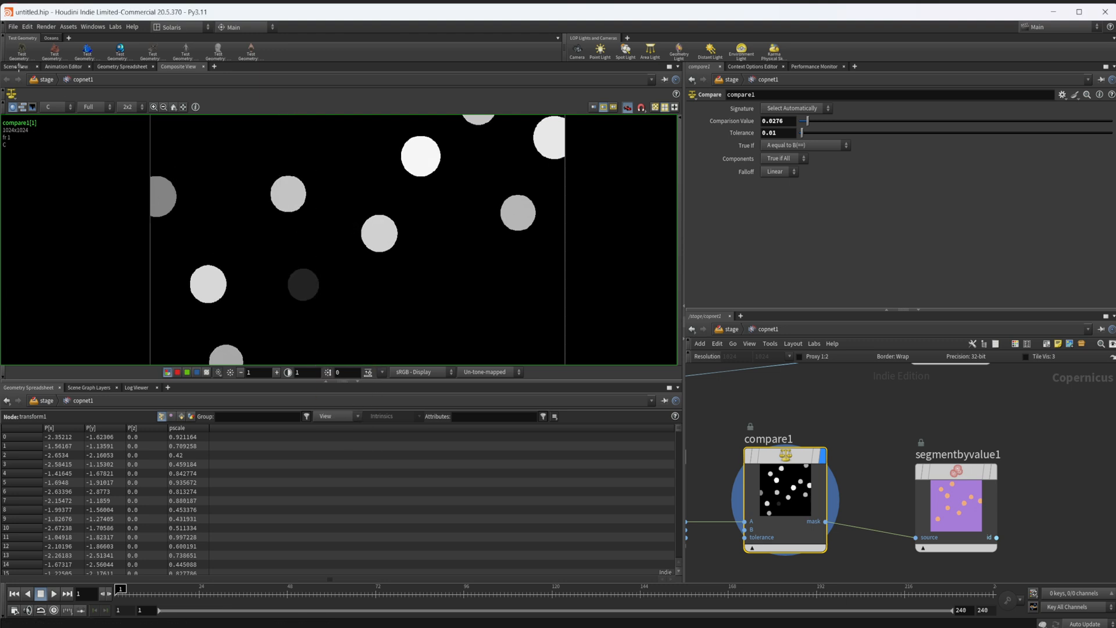
- Select segmentbyvalue1 and try lower Maximum Value settings to compare colourings
left_click(15, 66)
middle_click_drag(953, 417, 795, 445)
left_click(795, 447)
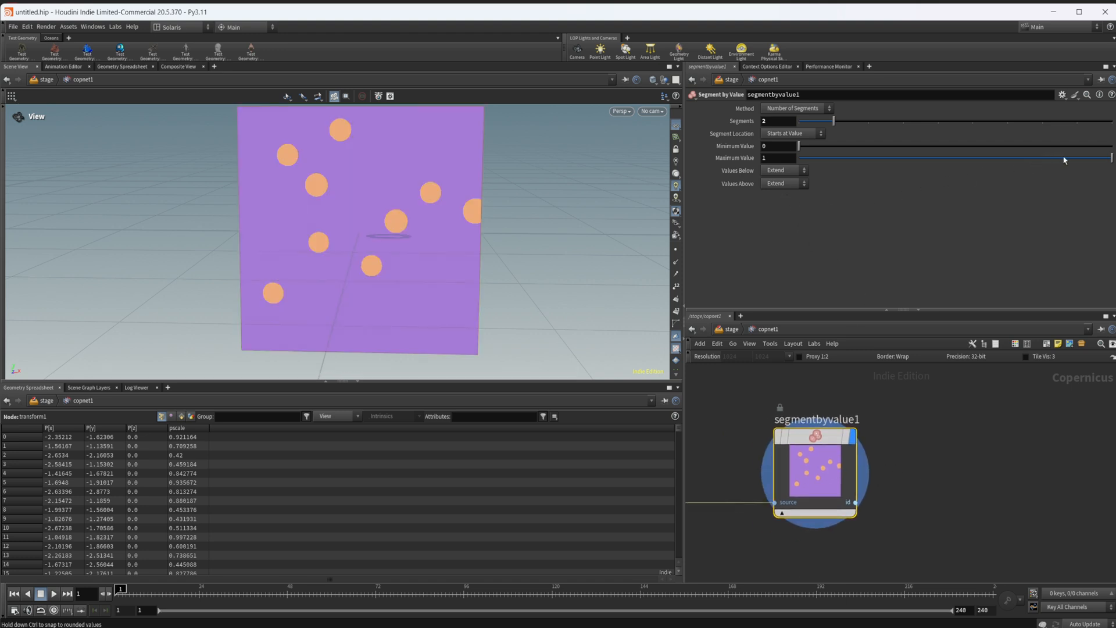
left_click_drag(1064, 159, 816, 153)
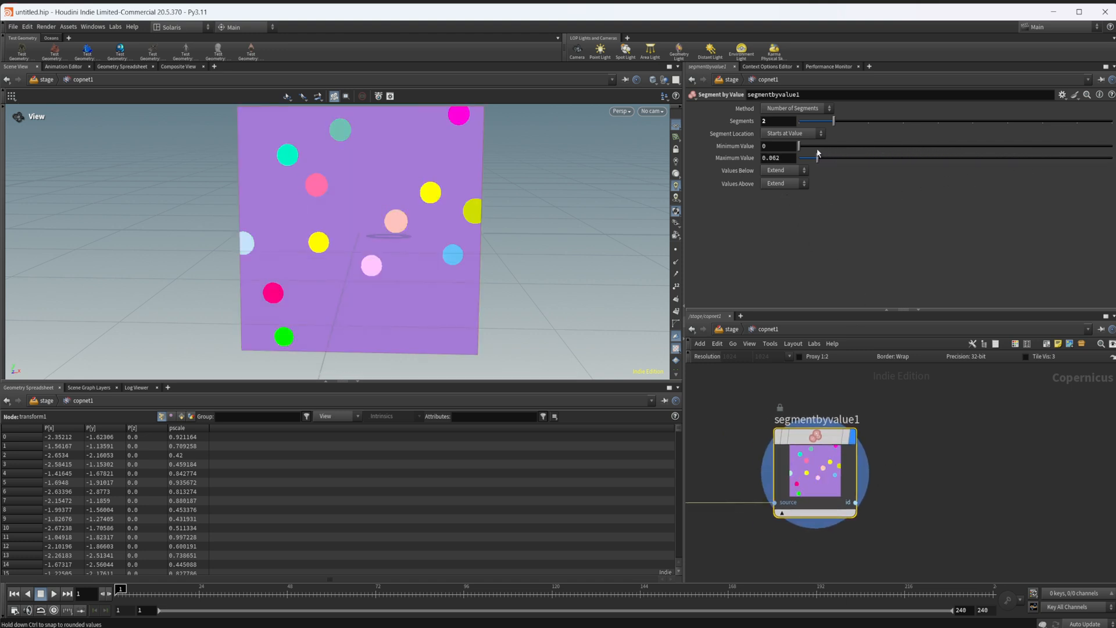
left_click_drag(816, 153, 816, 155)
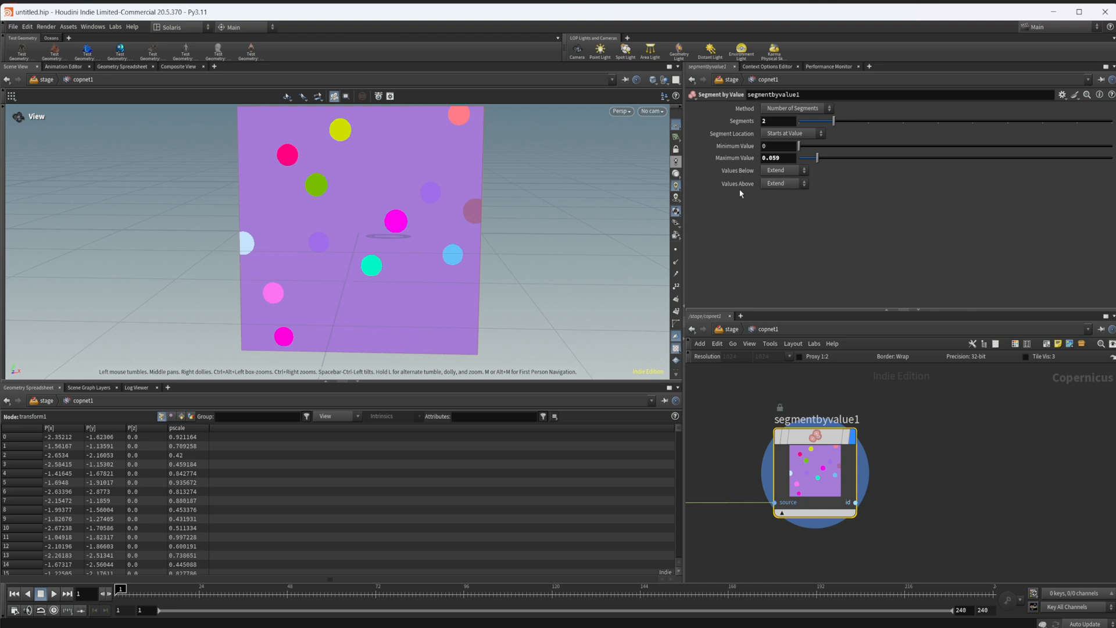
- Set Values Above to Clamp and drag Maximum Value down to 0.01
left_click(778, 184)
left_click(779, 217)
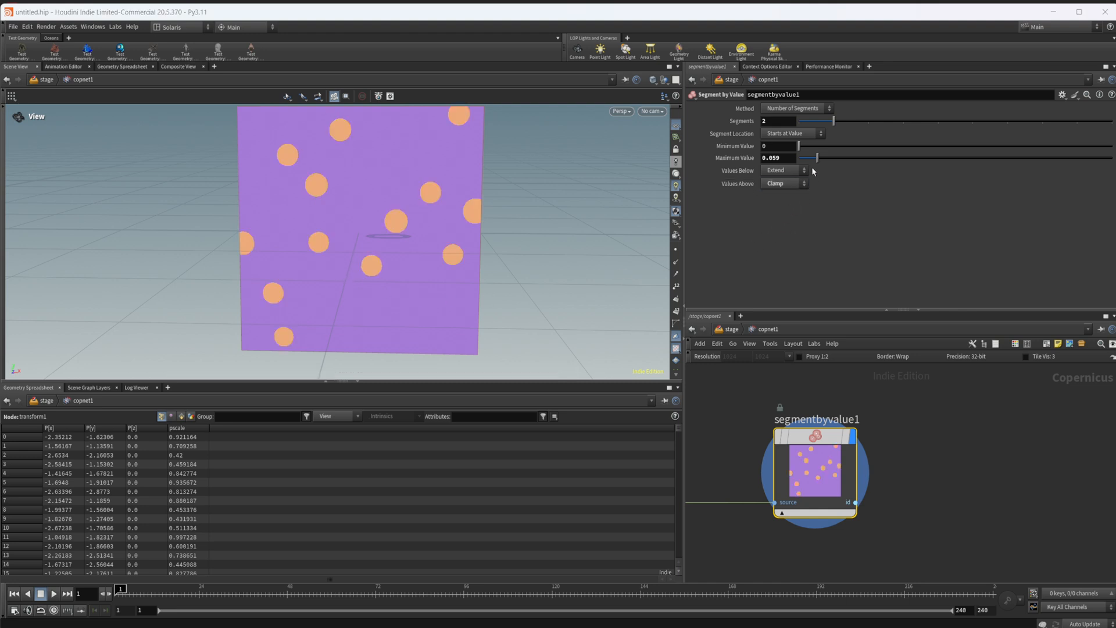
left_click_drag(817, 158, 1111, 157)
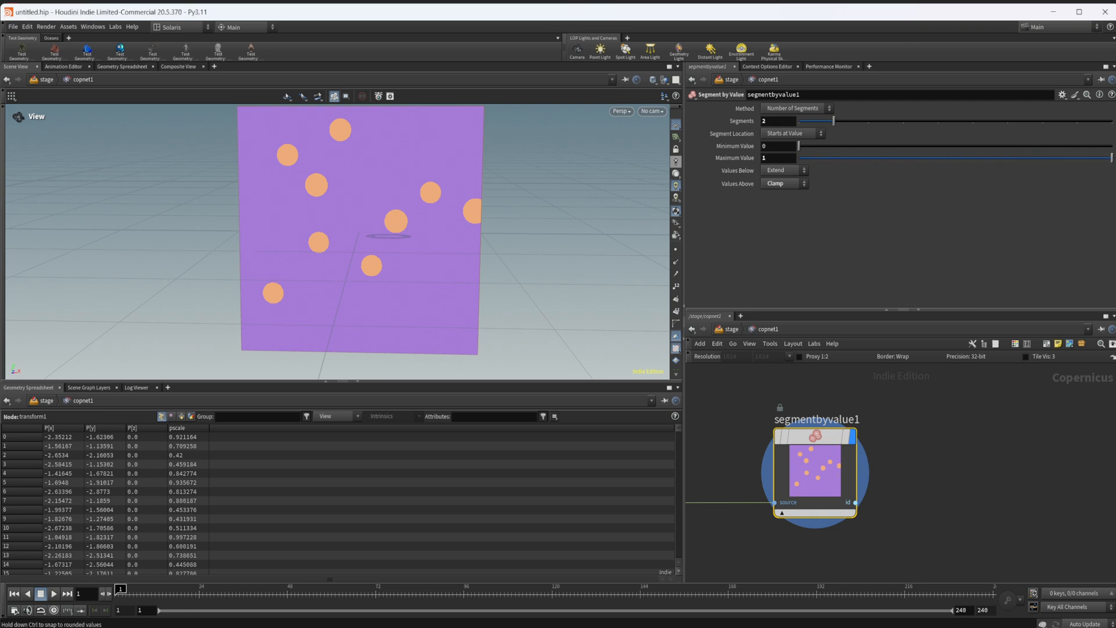
mouse_move(1112, 158)
left_mouse_down()
mouse_move(806, 172)
mouse_move(802, 158)
left_mouse_up()
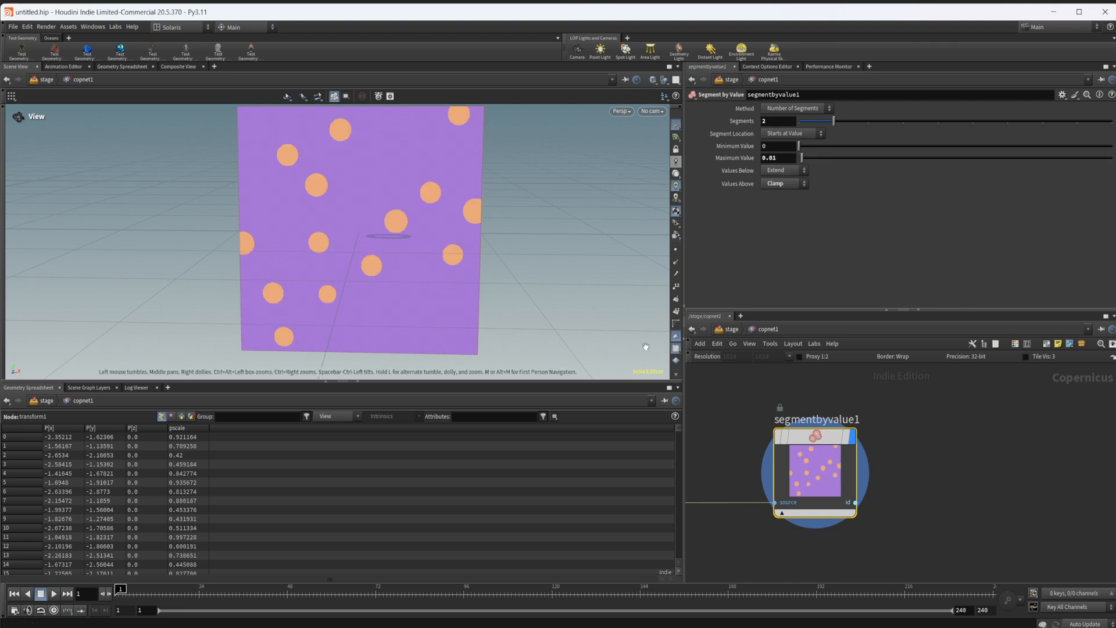
- Flip the display flag between compare1 and segmentbyvalue1, then tidy idtomono1's position
middle_click_drag(741, 471, 906, 486)
left_click(816, 485)
left_click(840, 451)
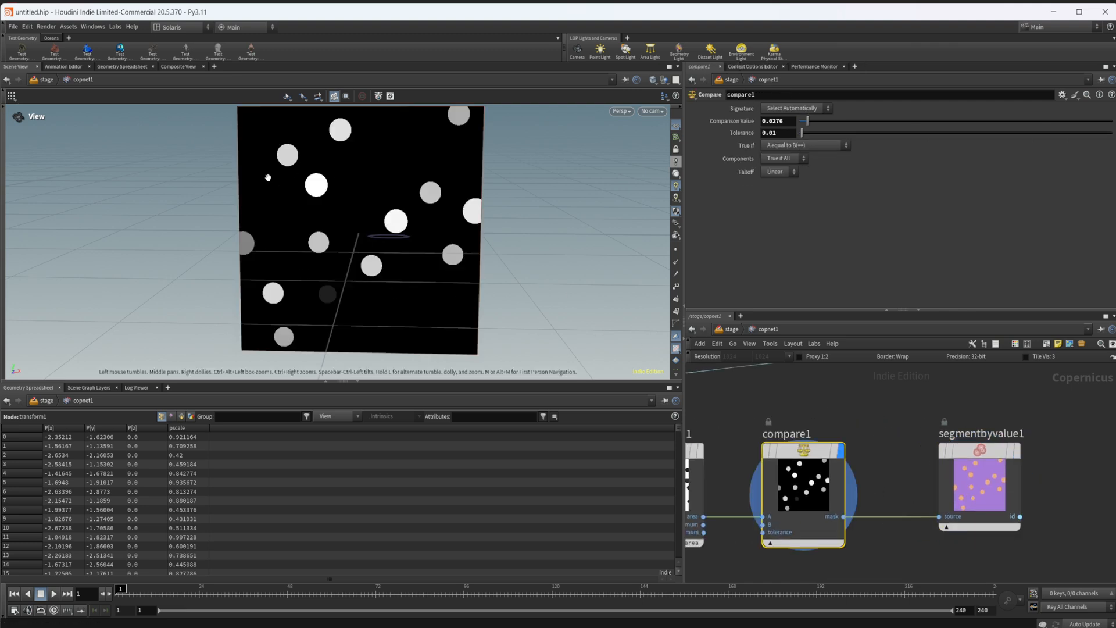
left_click(1003, 488)
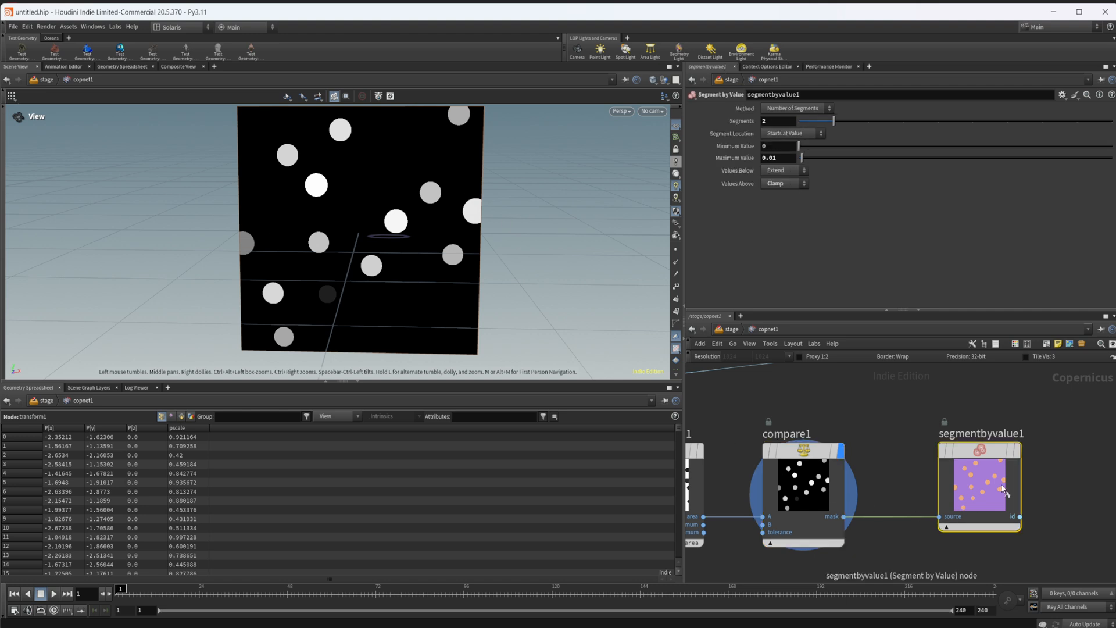
left_click(1016, 450)
middle_click_drag(933, 367, 758, 453)
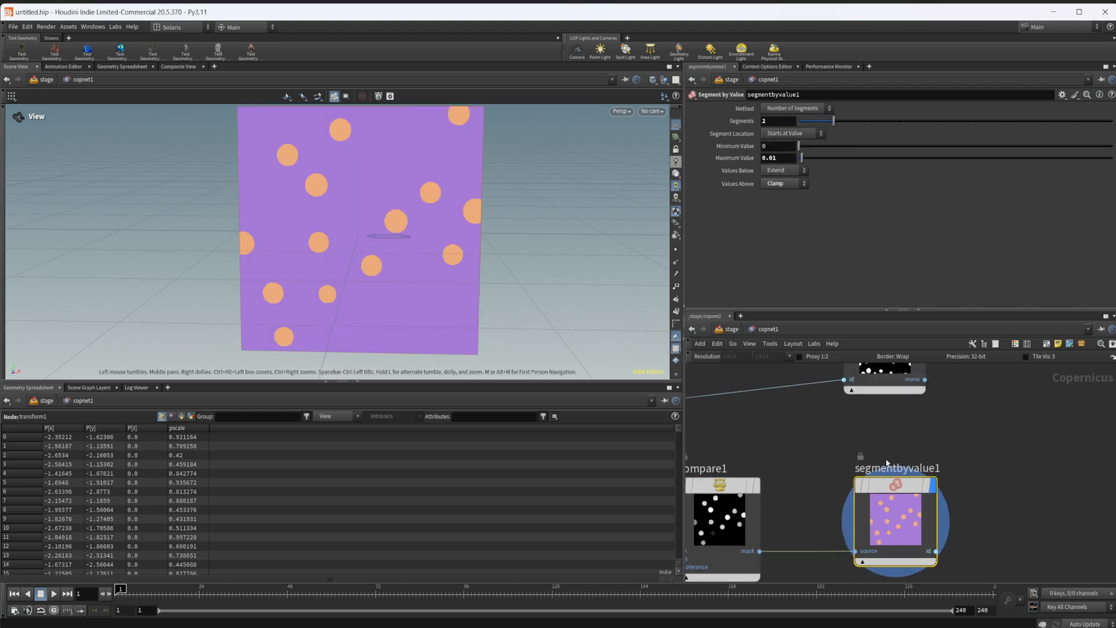
left_click_drag(757, 452, 824, 432)
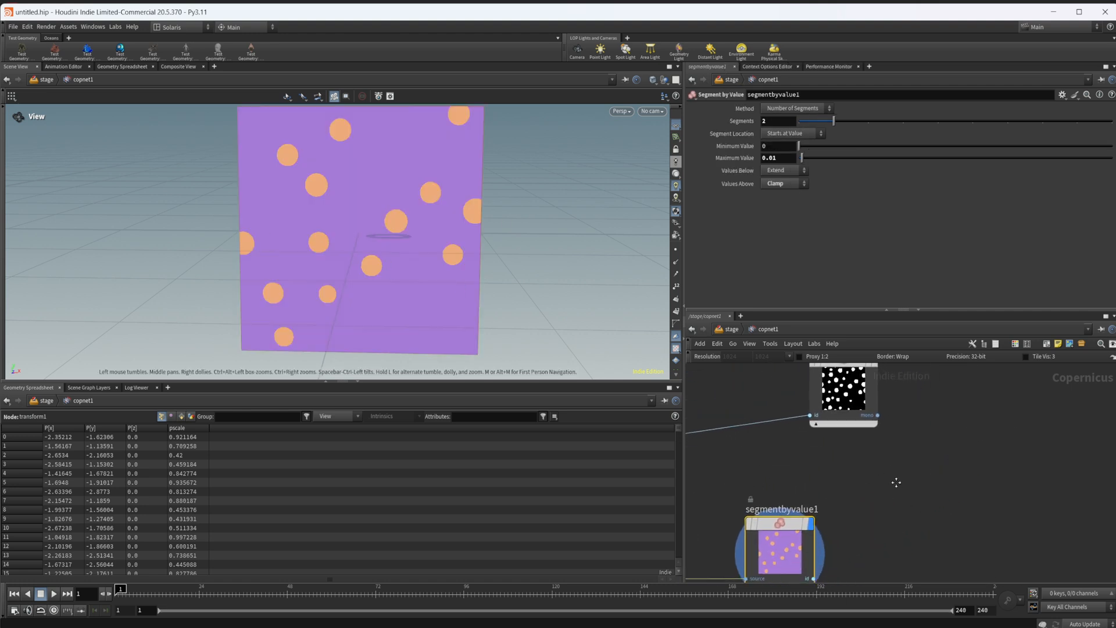
- Add idtomono2 fed by segmentbyvalue1's id output and display its white circles on black
key("Tab")
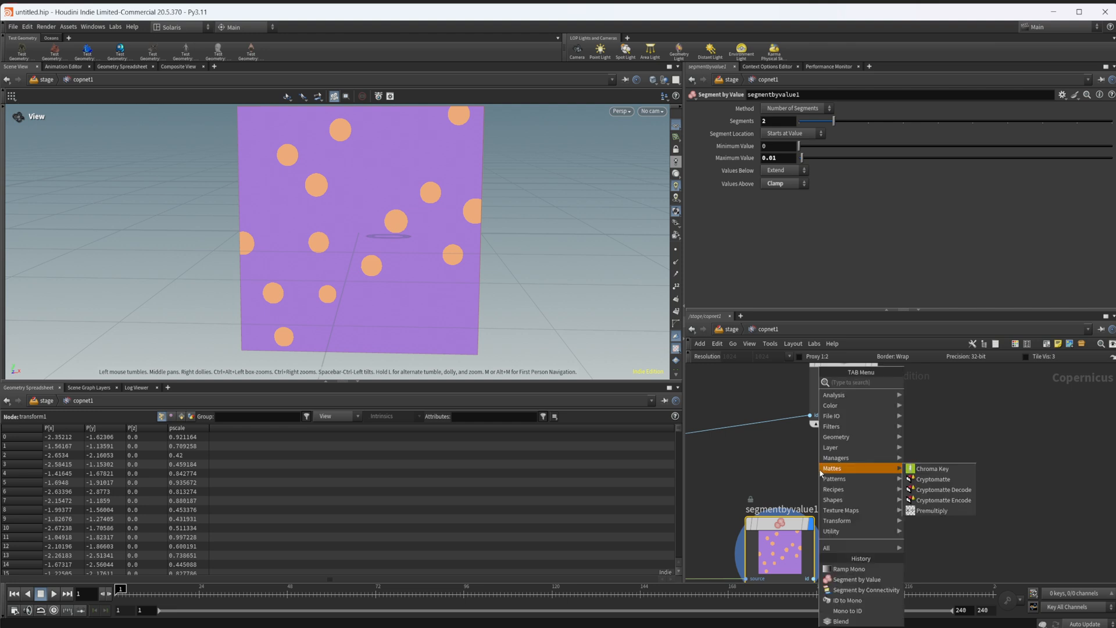
type("id")
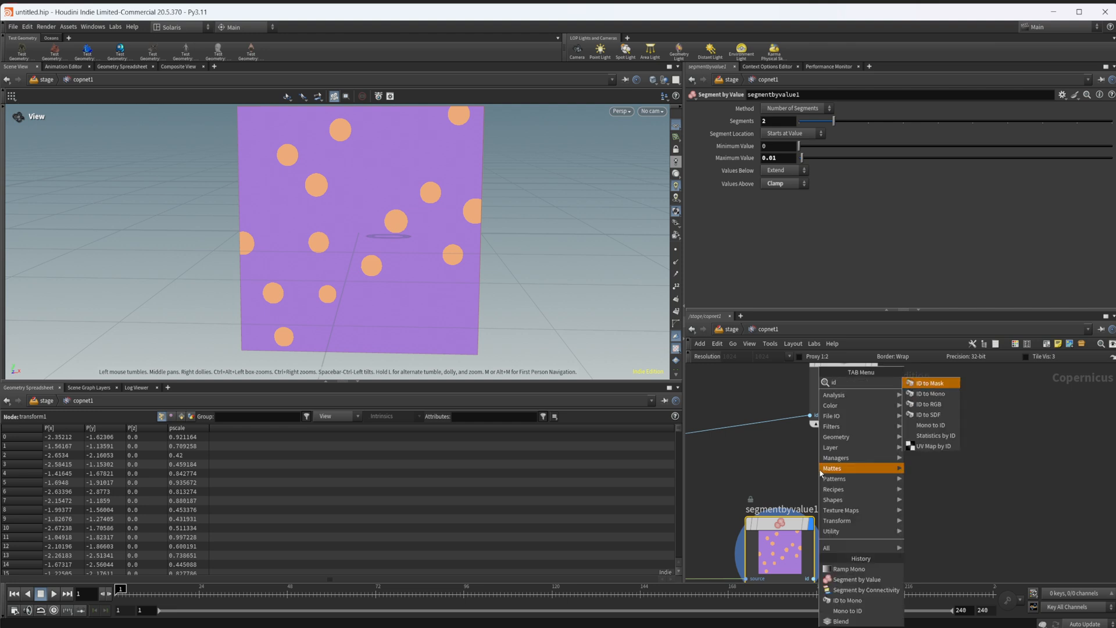
type(" t")
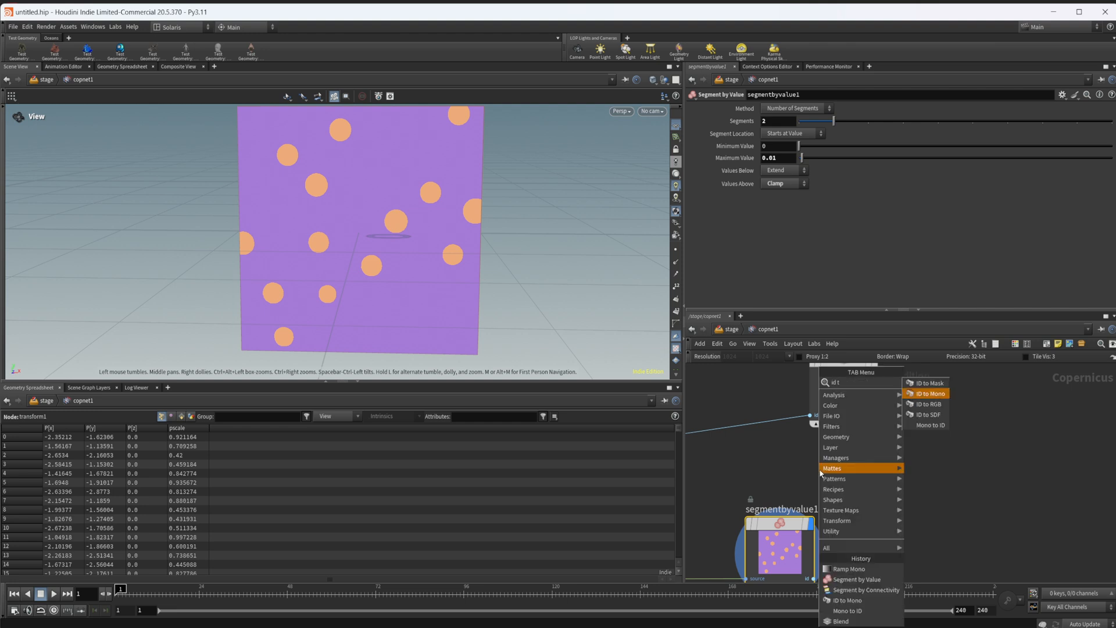
key("Down")
key("Return")
left_click(889, 537)
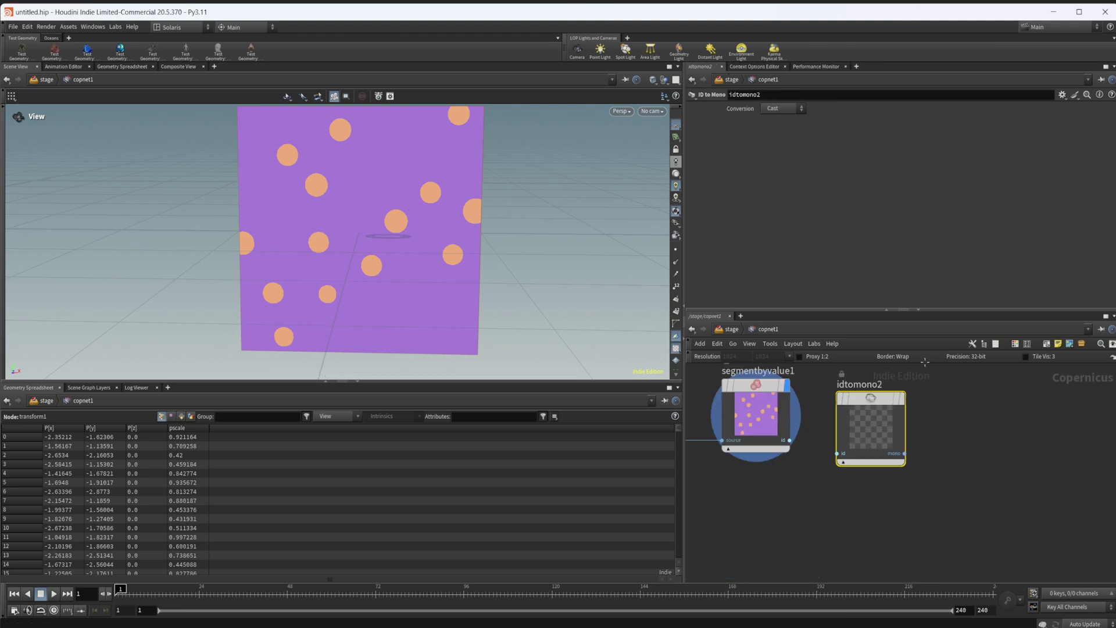
left_click(791, 441)
left_click_drag(854, 431, 864, 426)
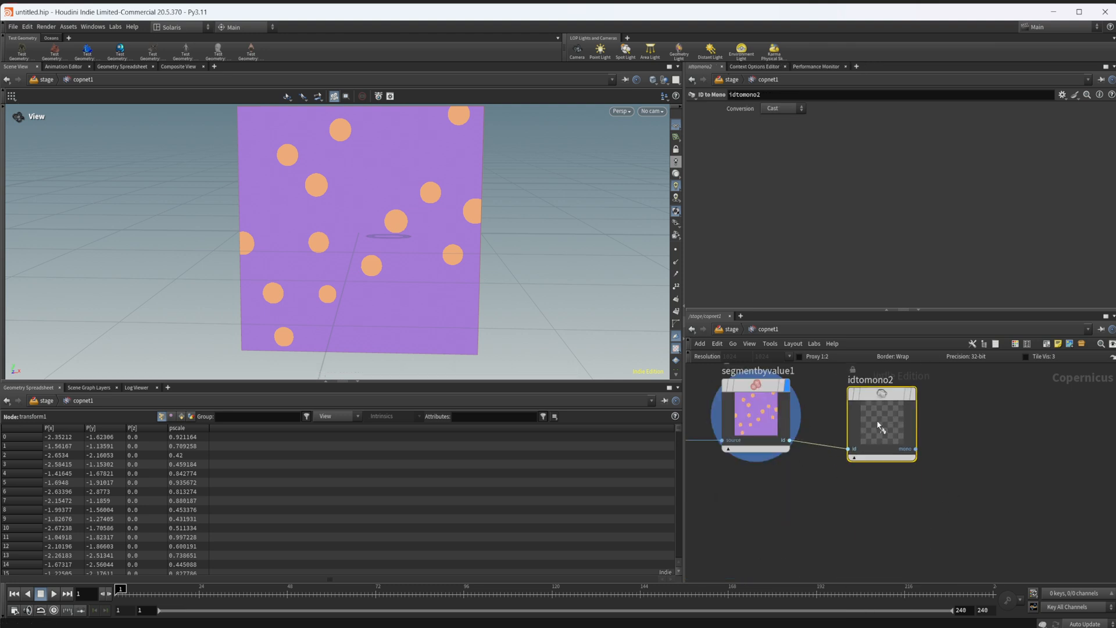
key("r")
- Pan the network up and select idtomono1
middle_click_drag(879, 426, 846, 467)
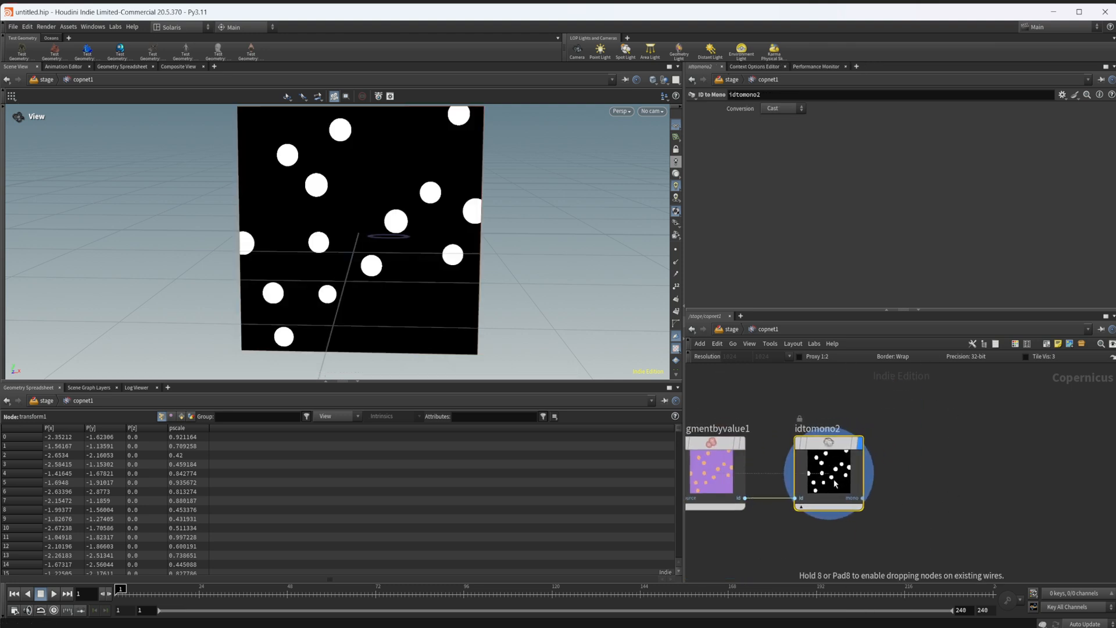
middle_click_drag(755, 366, 845, 451)
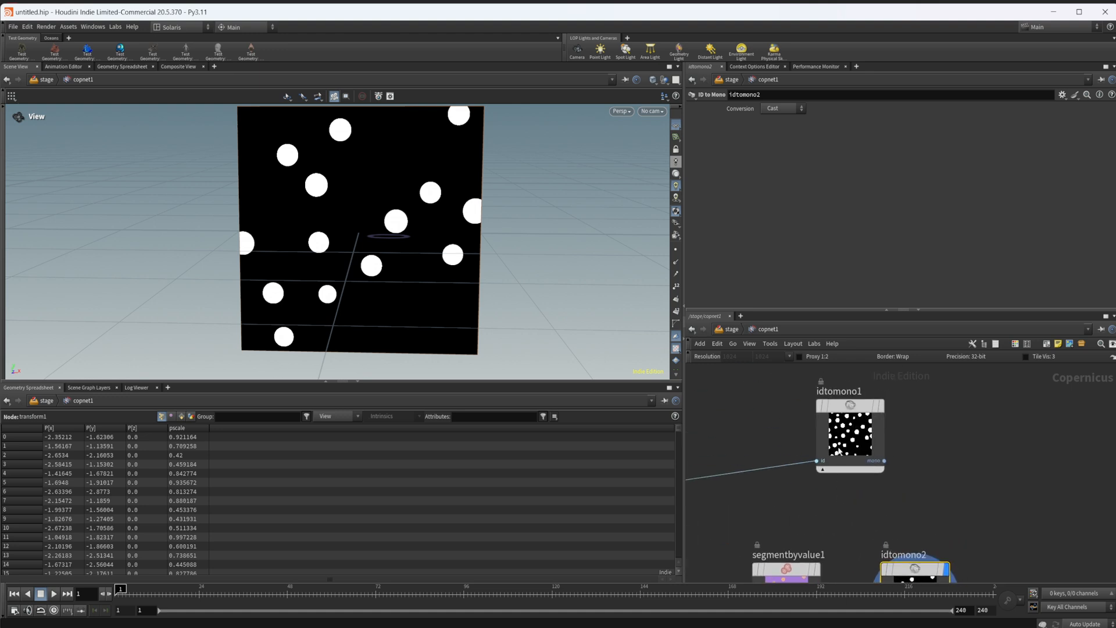
left_click(845, 453)
mouse_move(896, 512)
middle_mouse_down()
mouse_move(873, 478)
mouse_move(853, 476)
middle_mouse_up()
- Add constant1 under idtomono1 and a blend1 node fed by idtomono1
key("Tab")
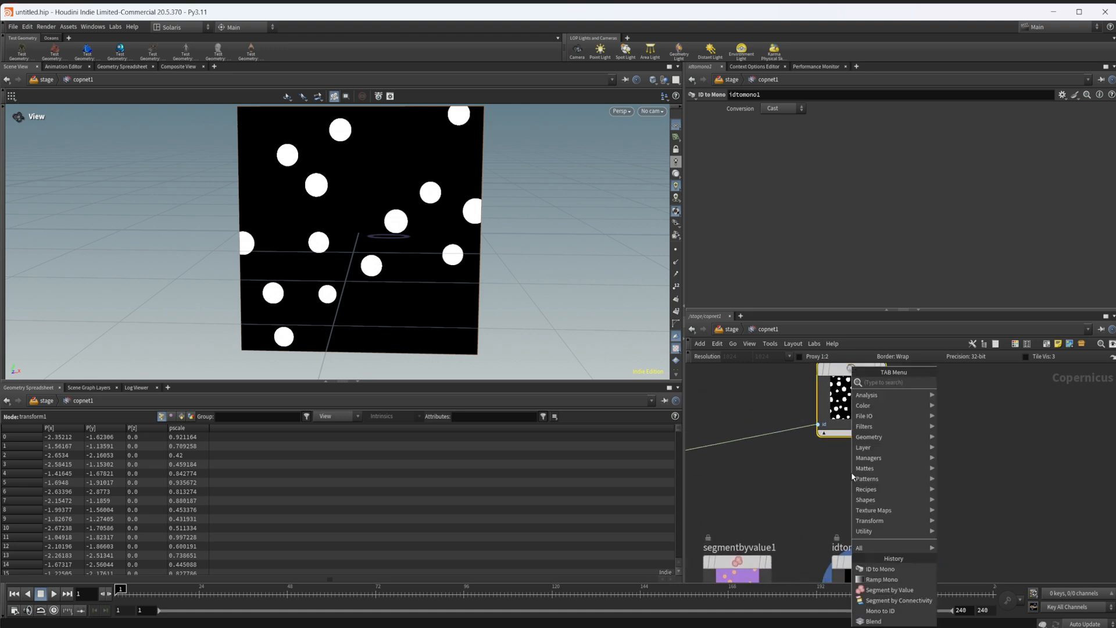
key("Return")
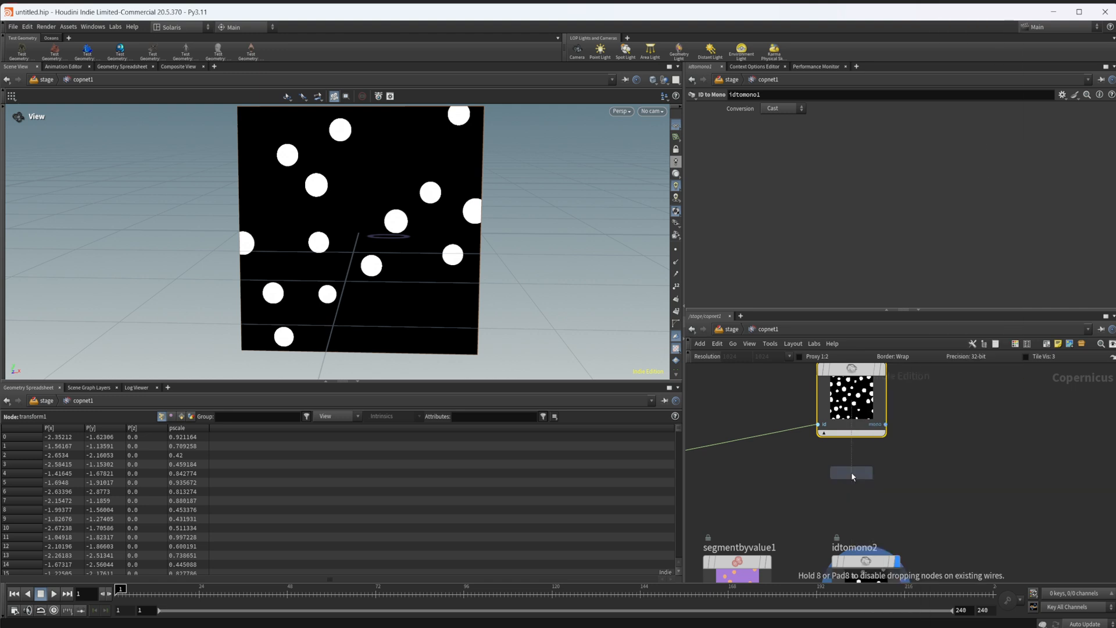
left_click(852, 476)
key("Tab")
type("ble")
key("Return")
left_click(887, 457)
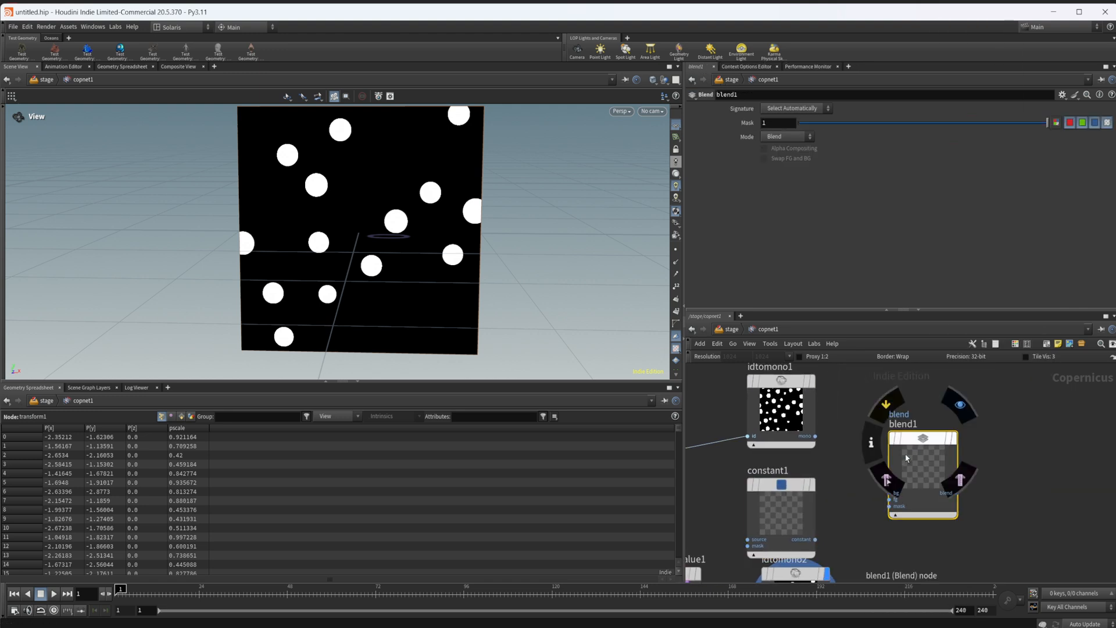
left_click_drag(951, 503, 990, 475)
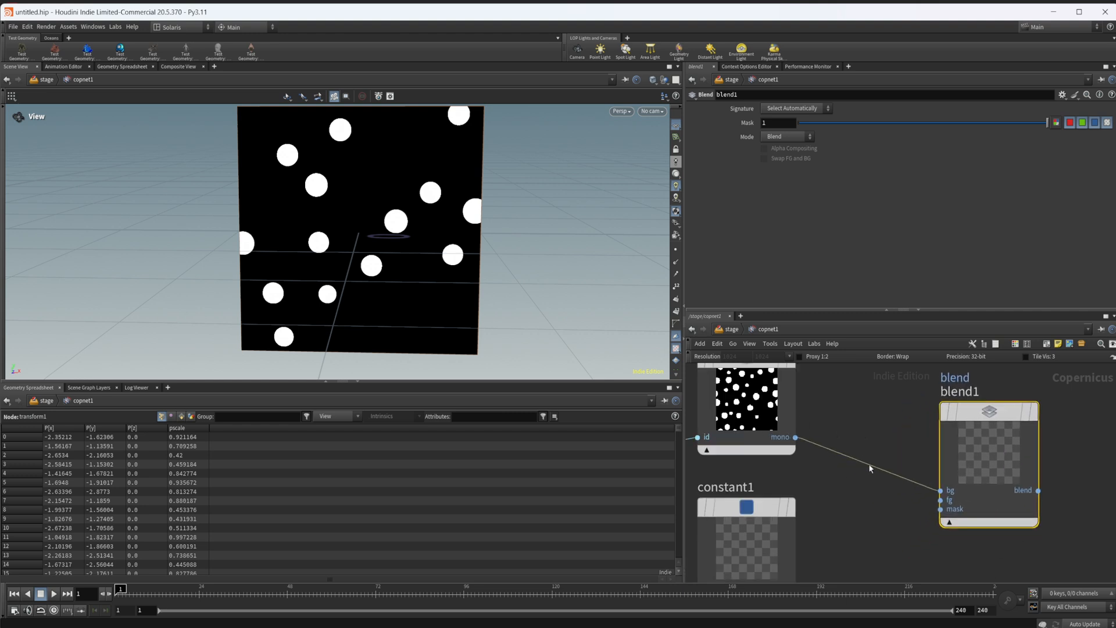
middle_click_drag(869, 417, 899, 449)
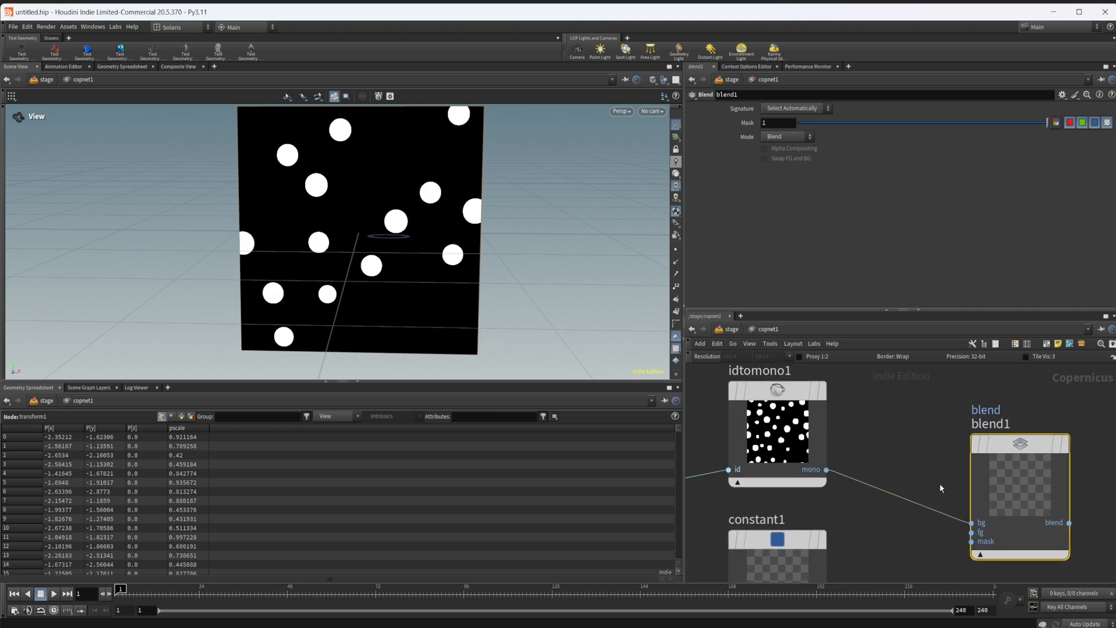
- Wire constant1 into blend1's fg input and tidy the node positions
middle_click_drag(938, 487, 935, 421)
left_click(827, 552)
left_click(973, 465)
left_click_drag(792, 502, 783, 475)
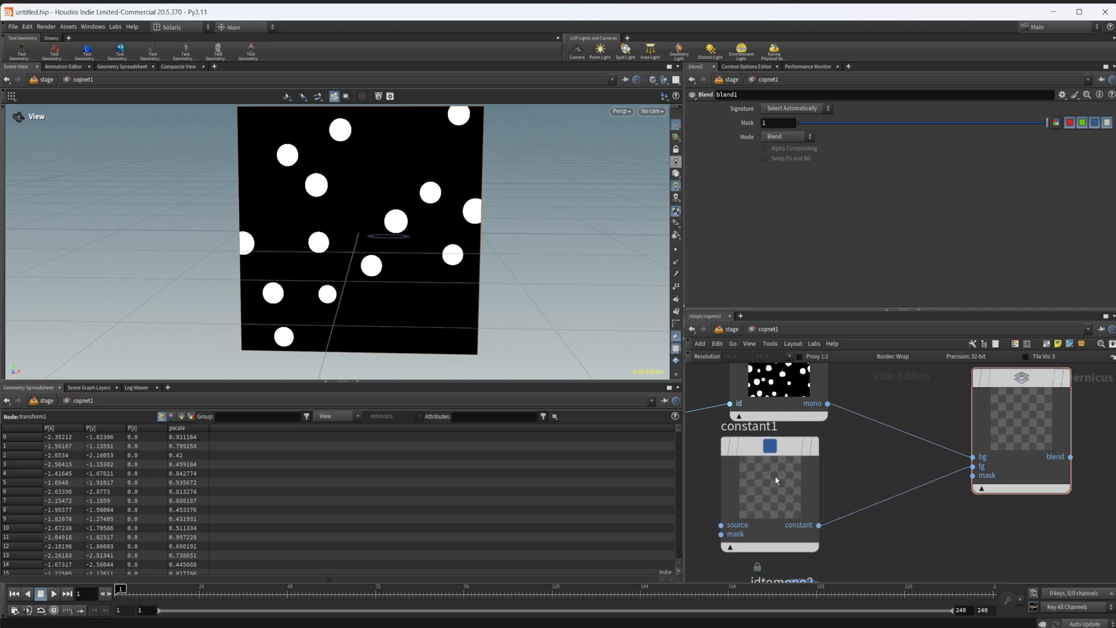
middle_click_drag(784, 475, 809, 523)
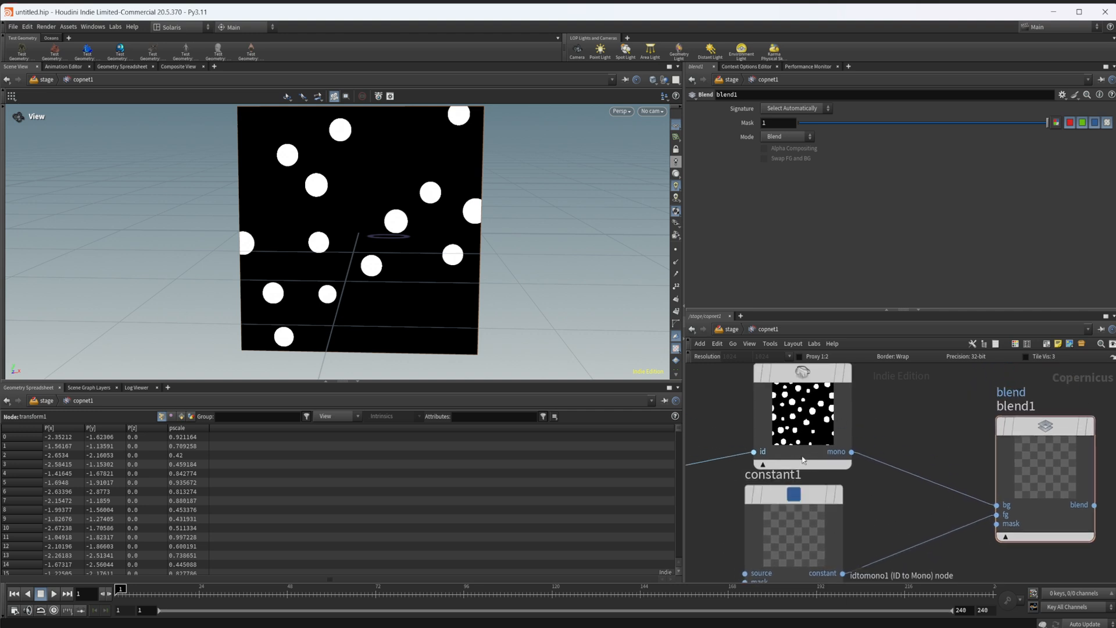
key("z")
scroll(811, 428, "down", 2)
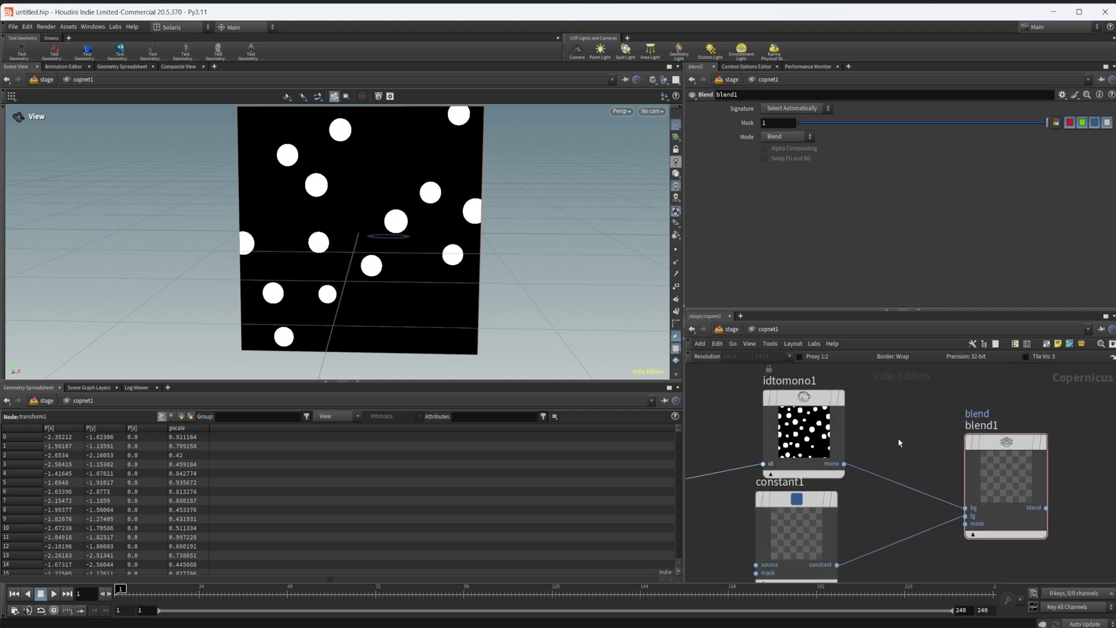
left_click(811, 428)
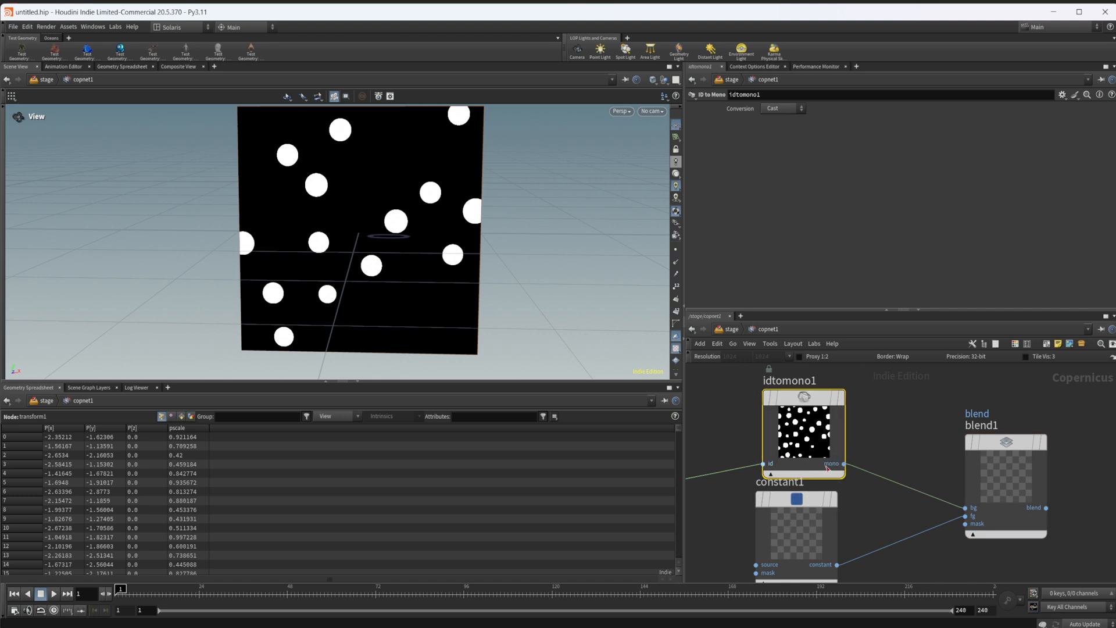
- Wire idtomono2's mono output into blend1's mask input as the small-circle mask
middle_click_drag(957, 552, 949, 497)
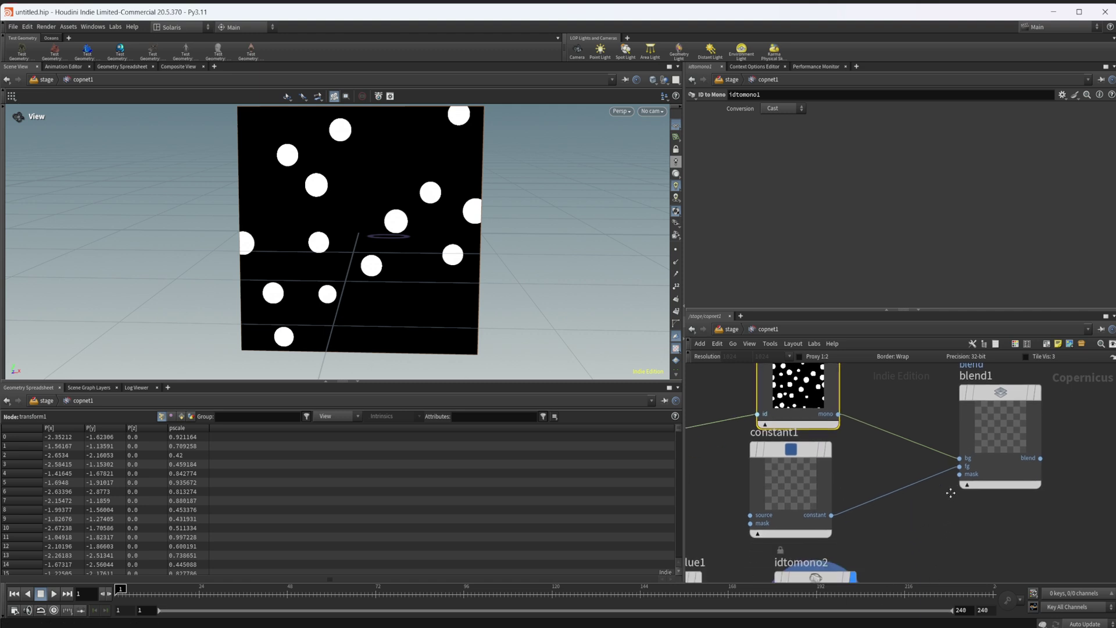
left_click(781, 495)
middle_click_drag(881, 520, 872, 436)
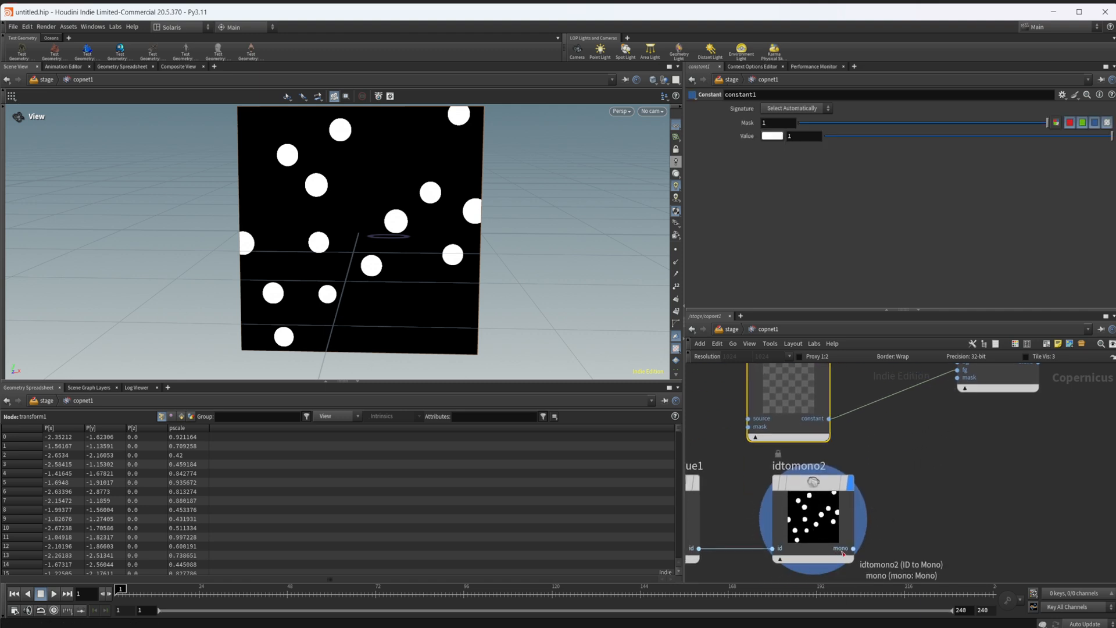
left_click(852, 549)
middle_click_drag(916, 486, 907, 504)
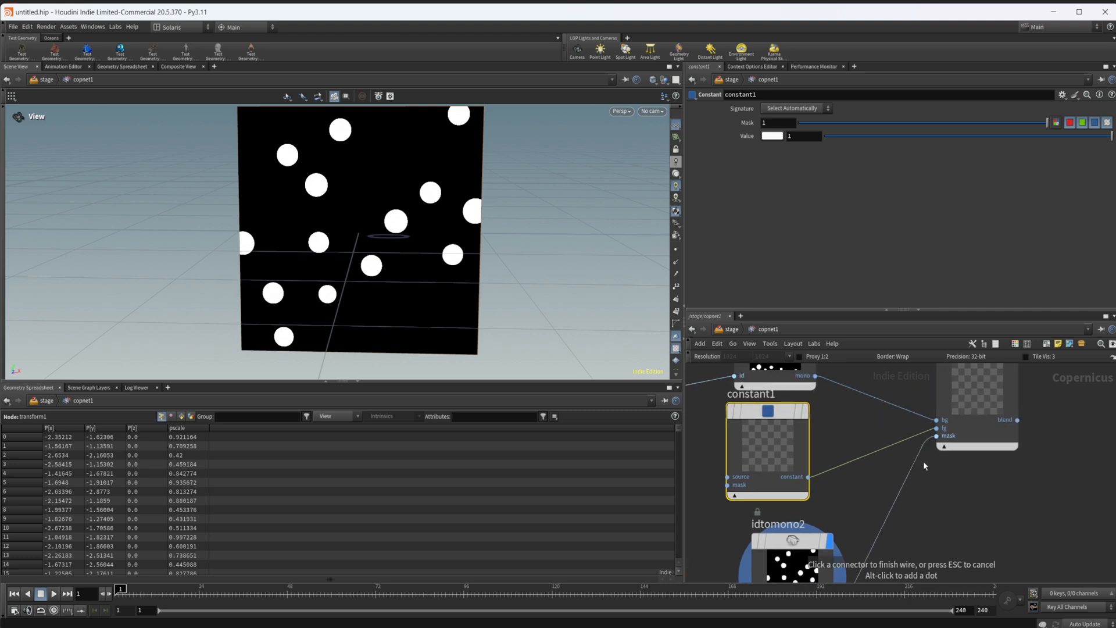
left_click(938, 435)
middle_click_drag(939, 435, 907, 477)
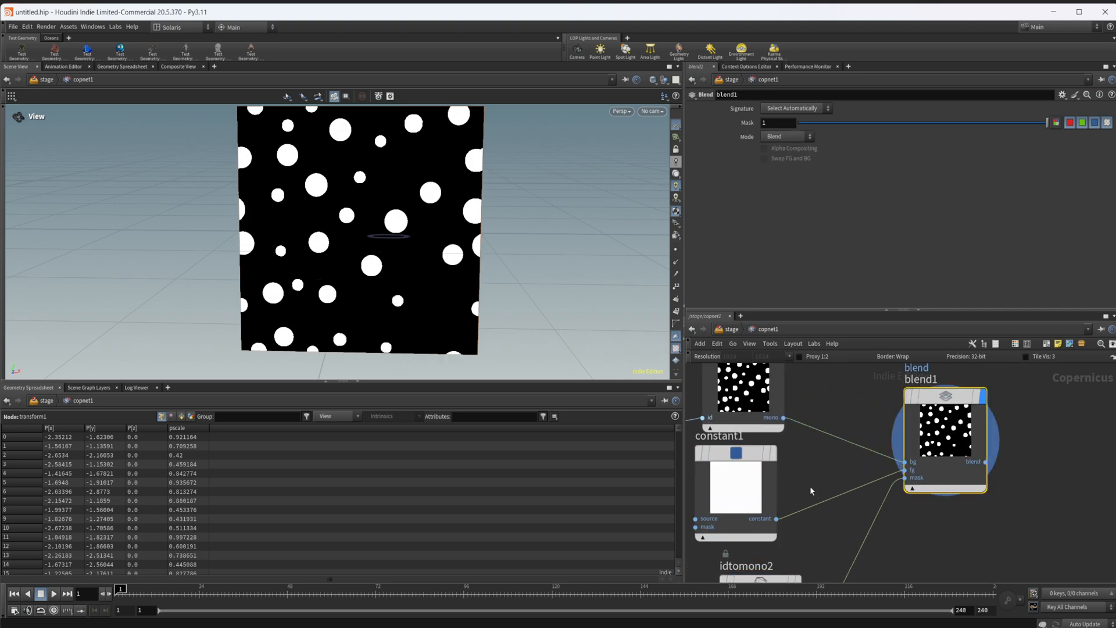
- Lower constant1's Value to about 0.025 so the masked circles turn dim grey
mouse_move(846, 481)
middle_mouse_down()
mouse_move(783, 503)
mouse_move(863, 527)
middle_mouse_up()
left_click(771, 493)
left_click_drag(919, 135, 831, 135)
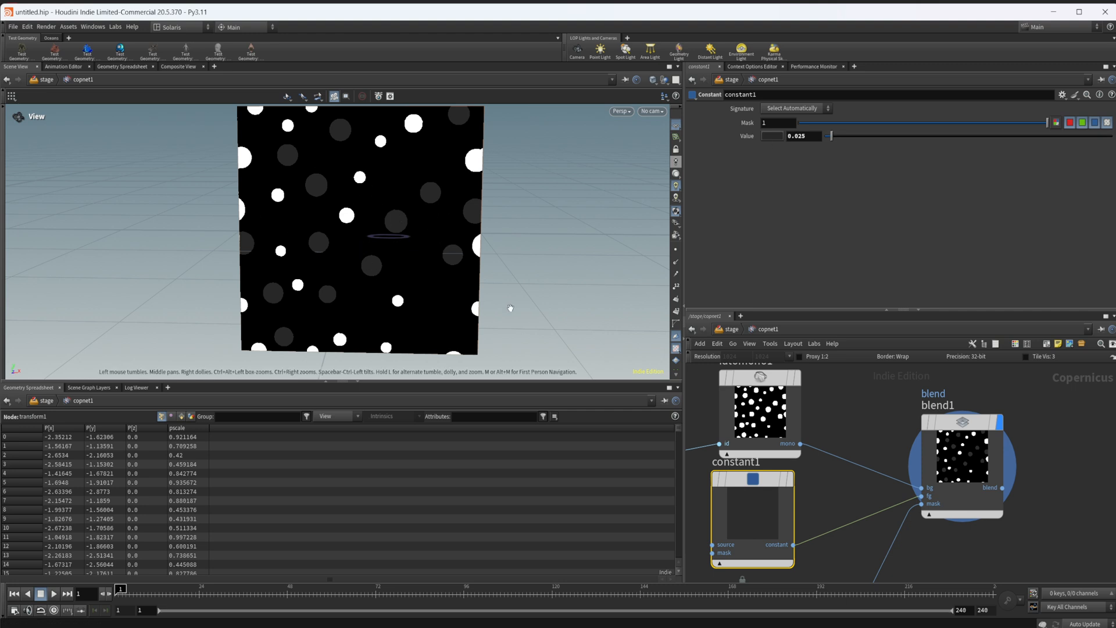
scroll(405, 284, "down", 2)
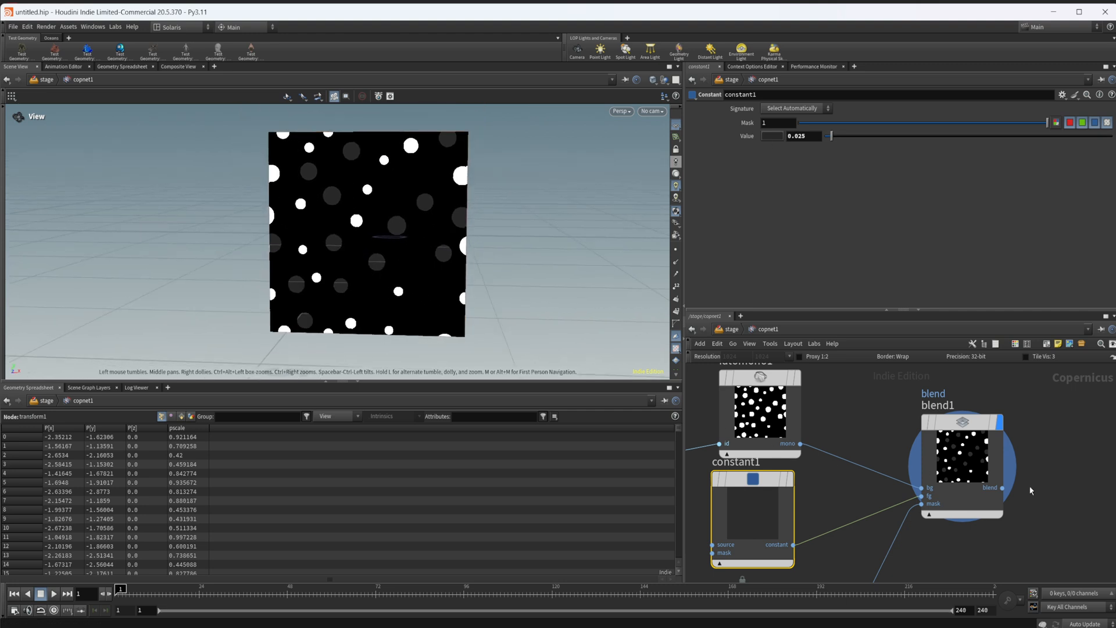
- Add monotoid1 after blend1 and display its coloured circle IDs
middle_click_drag(1040, 490, 915, 508)
key("Tab")
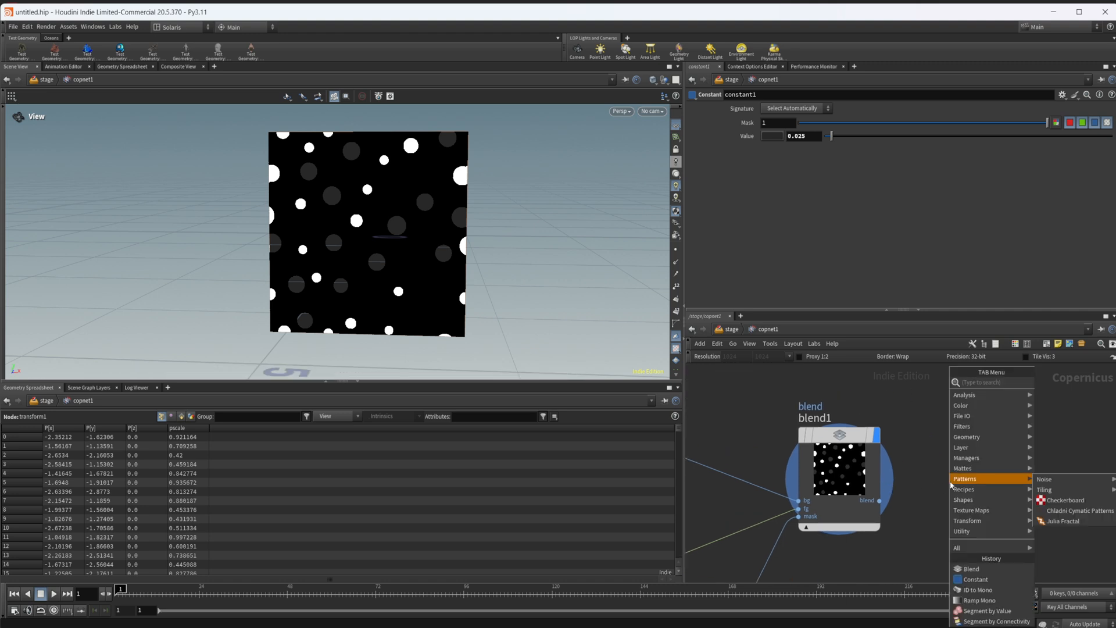
key("Right")
key("Right")
key("Return")
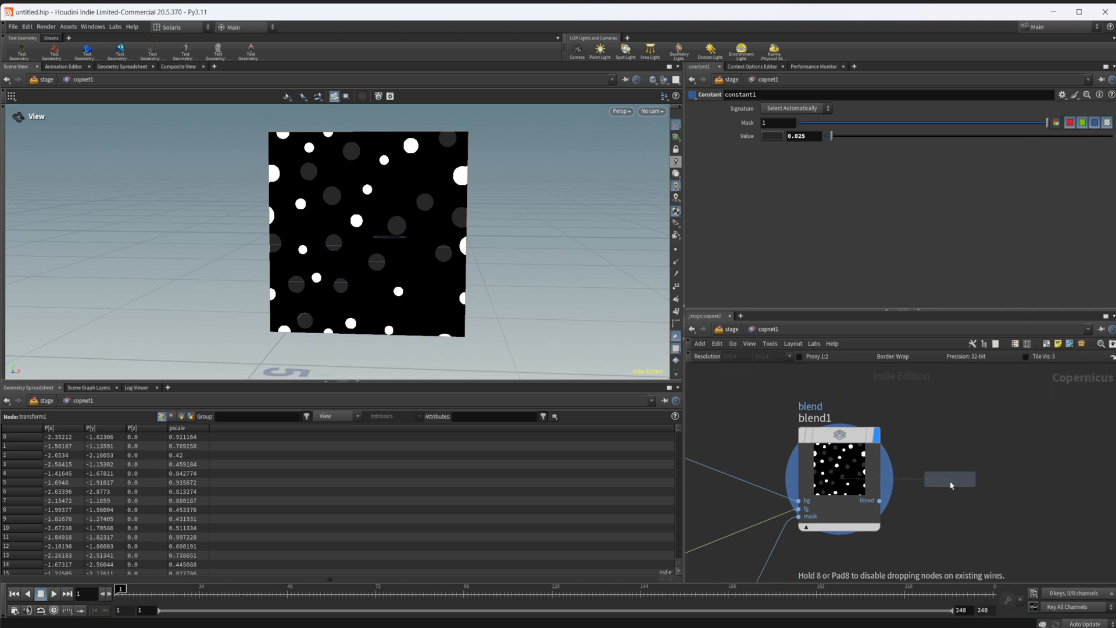
left_click(951, 485)
left_click_drag(912, 547, 973, 511)
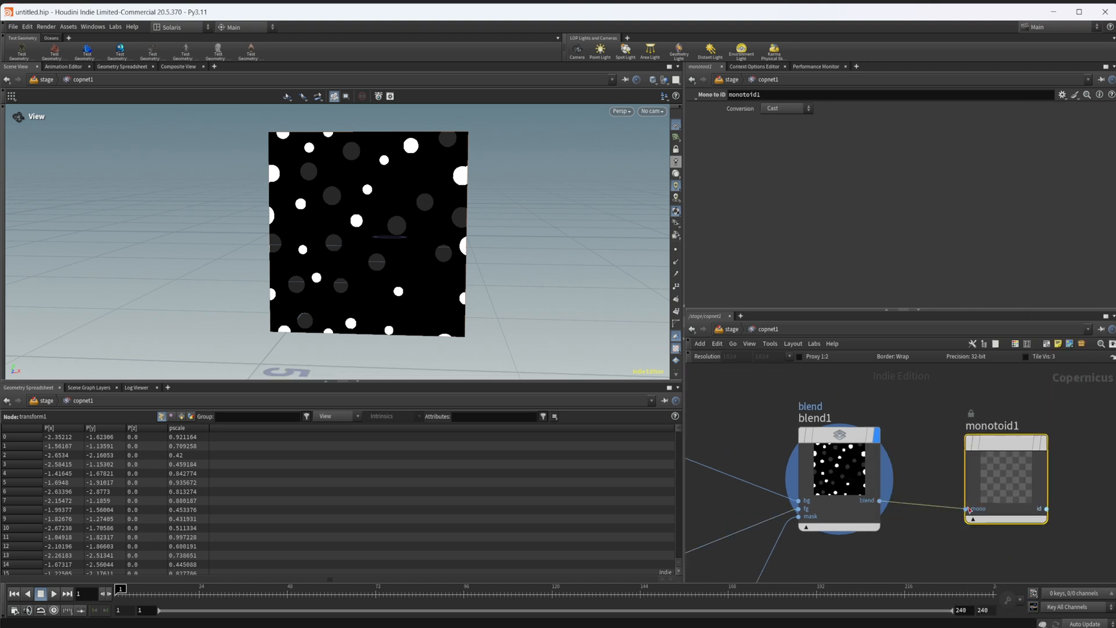
key("r")
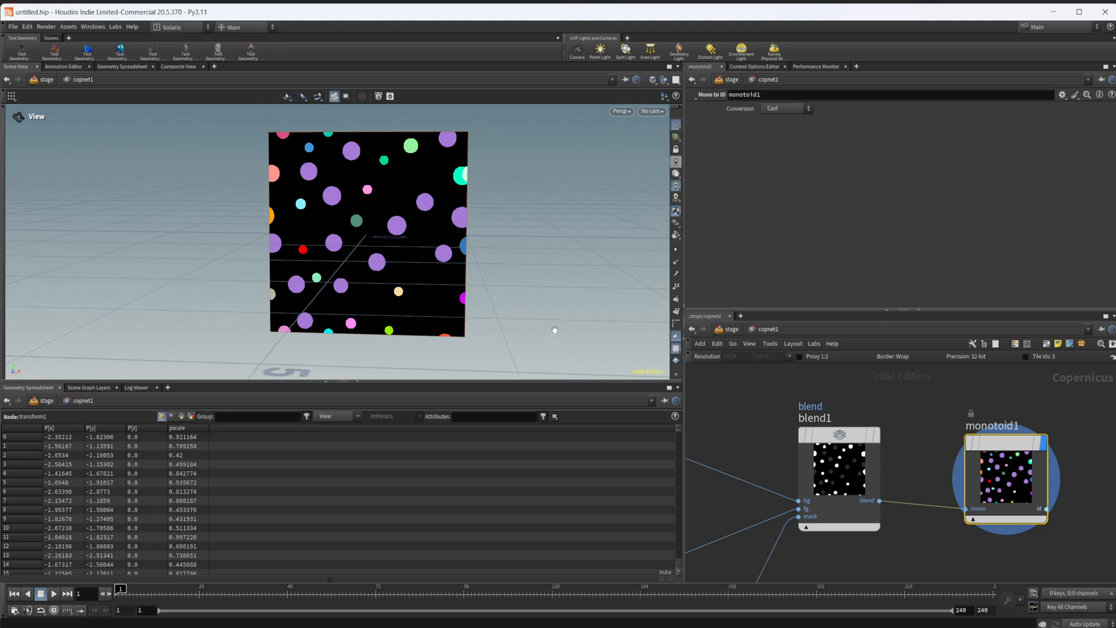
scroll(927, 508, "down", 3)
scroll(860, 498, "down", 2)
scroll(891, 508, "down", 2)
- Select compare1, segmentbyvalue1 and idtomono2 together upstream
middle_click_drag(891, 508, 976, 468)
left_click_drag(929, 510, 720, 485)
- Add a switch1 node below monotoid1 and frame the network
middle_click_drag(882, 541, 941, 497)
key("Tab")
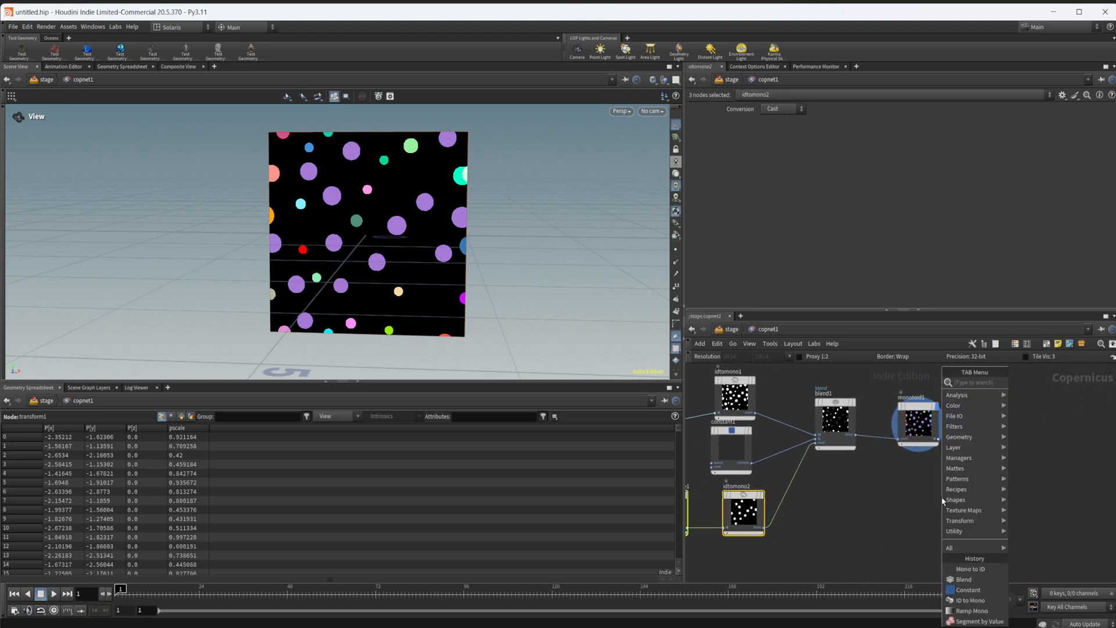
type("swit")
key("Return")
left_click(959, 465)
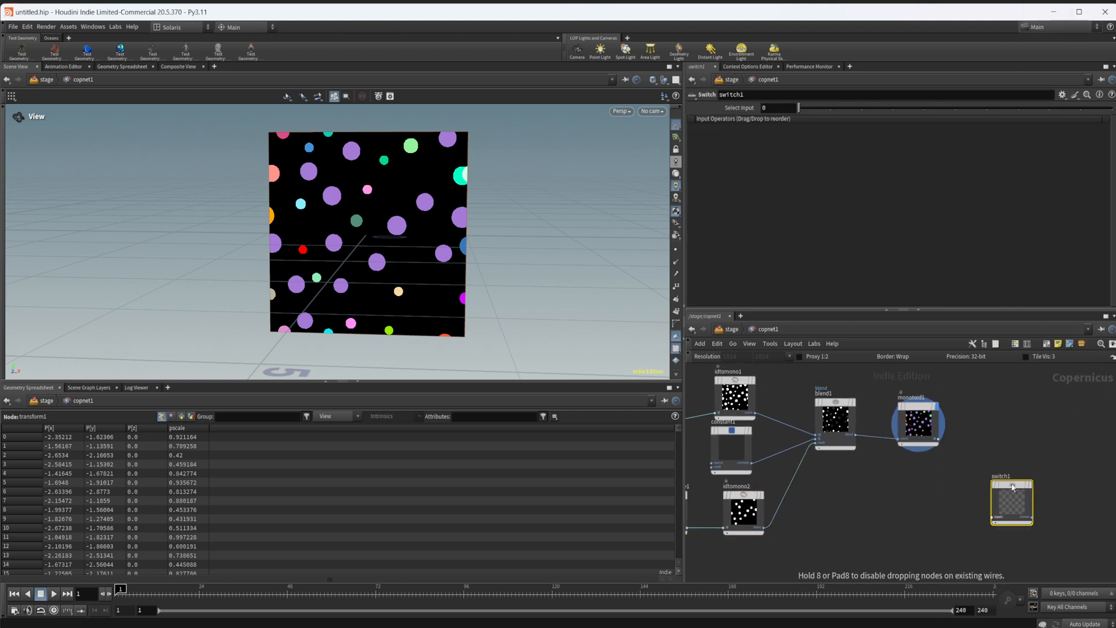
key("h")
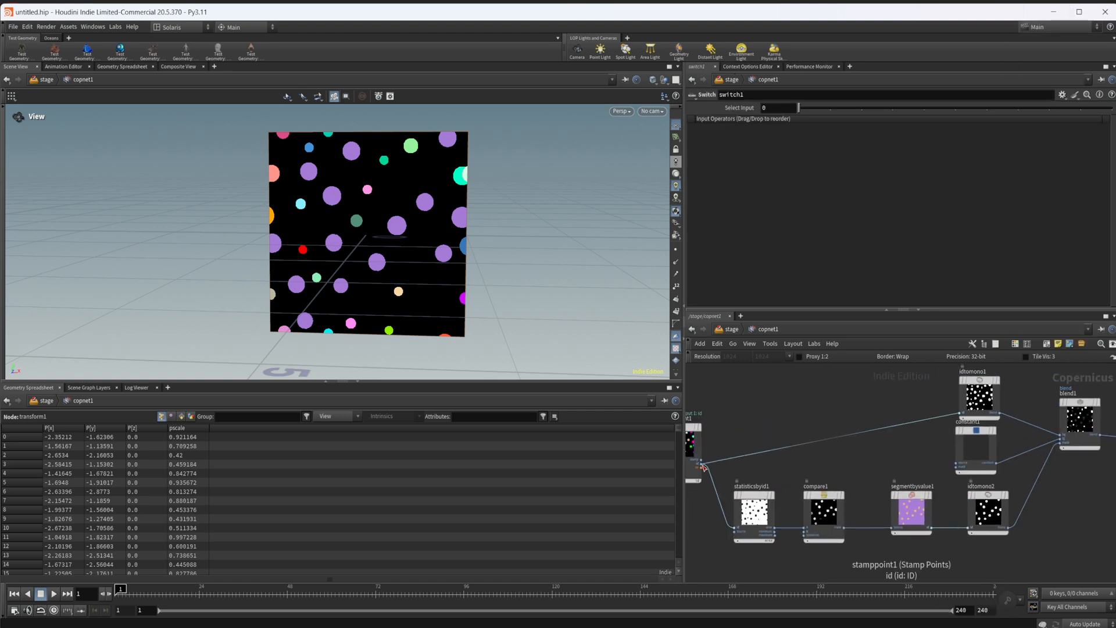
- Wire monotoid1's output into switch1
left_click(701, 462)
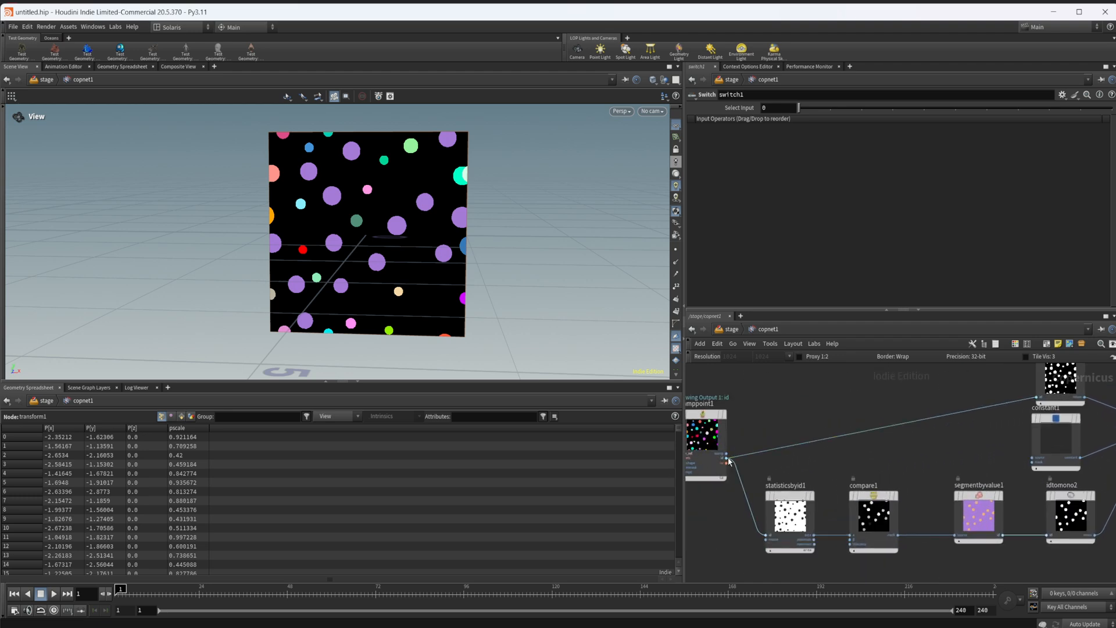
left_click(723, 461)
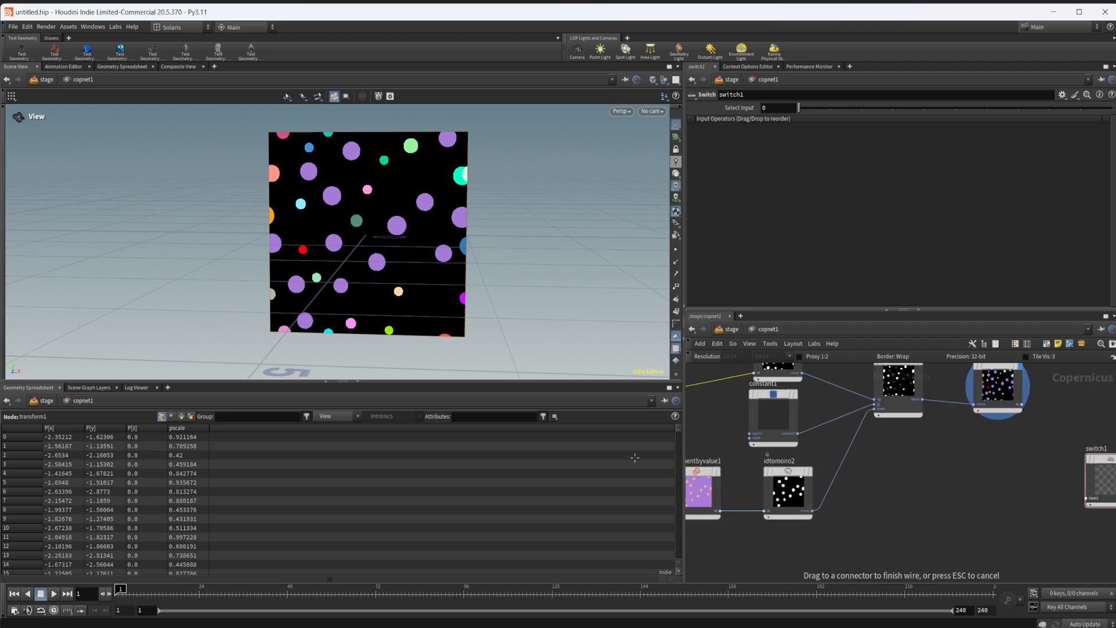
left_click(1084, 504)
left_click(931, 432)
left_click(997, 524)
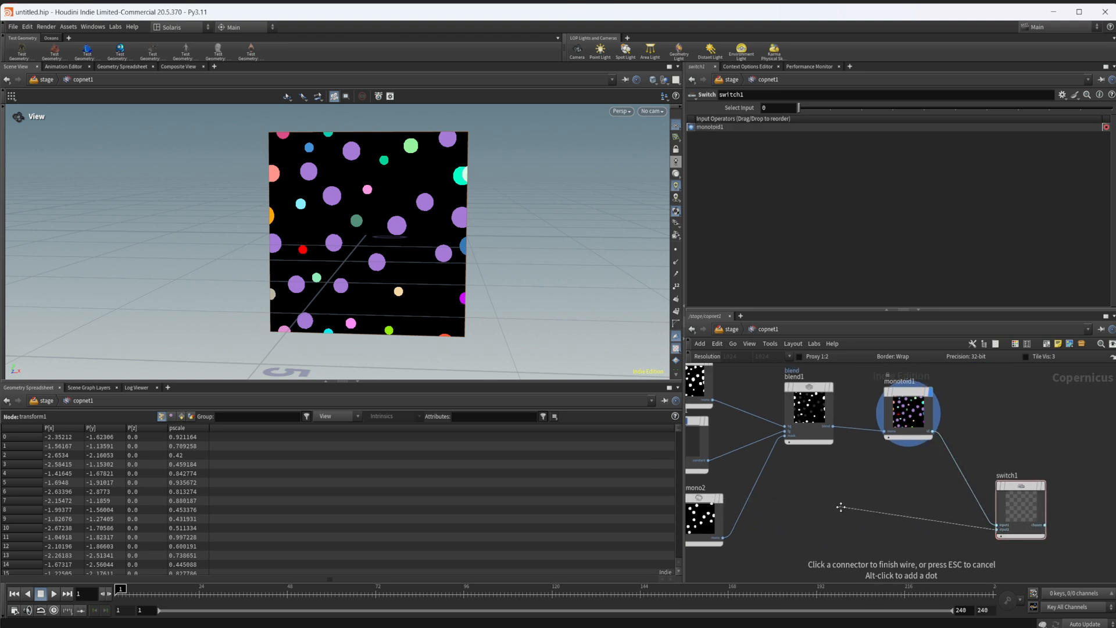
- Wire stamppoint1 in as switch1's second input and adjust Select Input to show input 0
middle_click_drag(969, 516, 739, 488)
left_click(732, 487)
middle_click_drag(866, 491, 983, 523)
left_click(983, 522)
left_click_drag(983, 522, 971, 486)
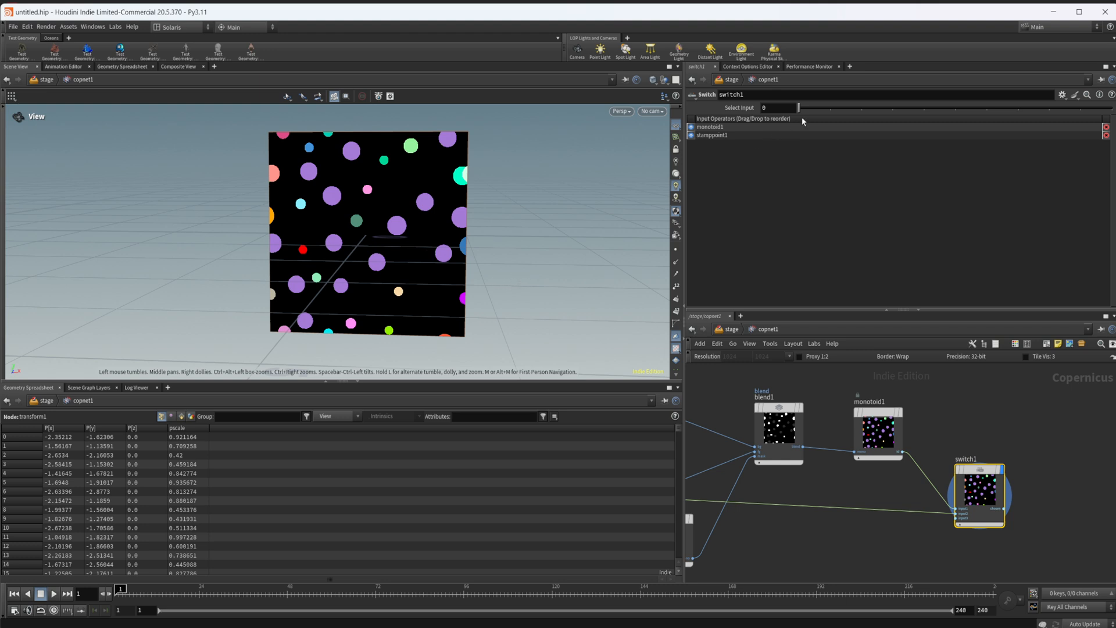
mouse_move(807, 108)
left_mouse_down()
mouse_move(844, 113)
mouse_move(797, 108)
left_mouse_up()
- Lower compare1's Tolerance from 0.01 to 0.007
middle_click_drag(878, 541, 1112, 558)
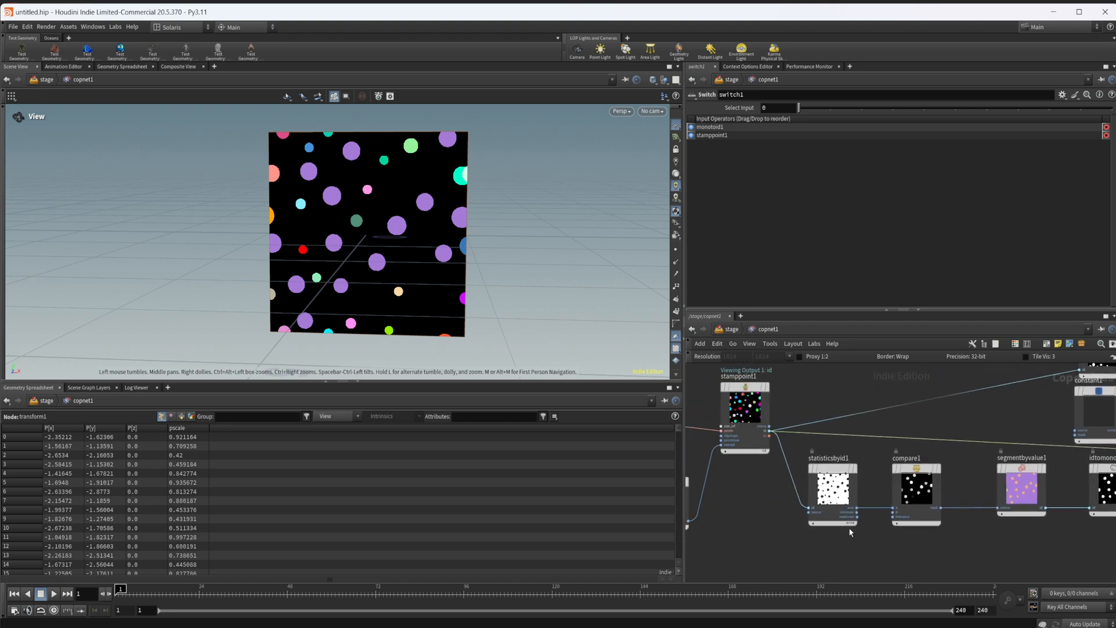
left_click(916, 490)
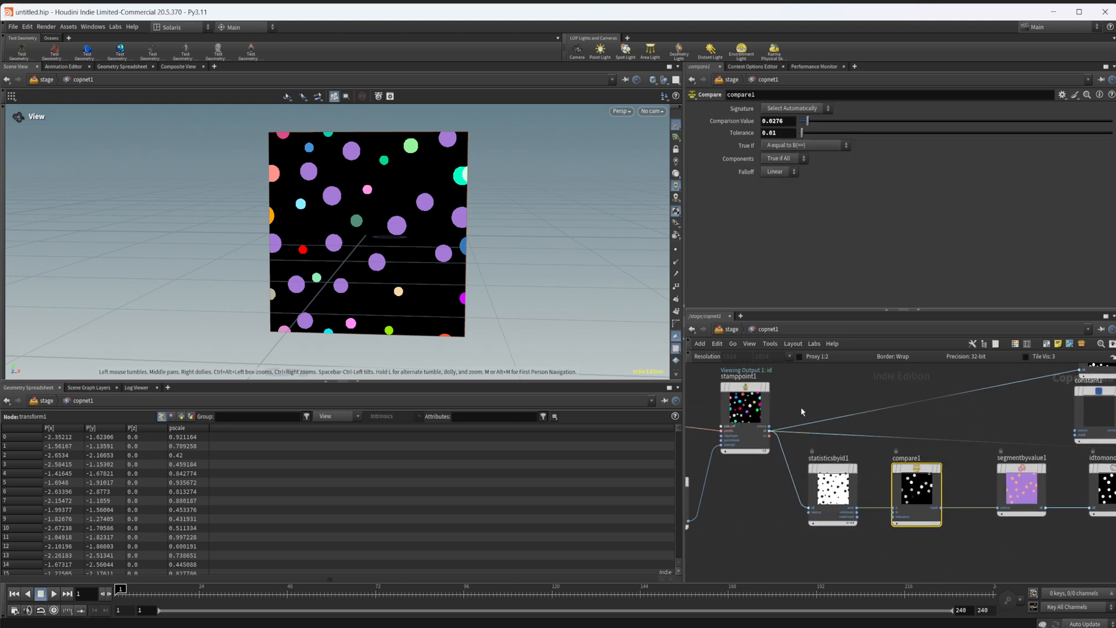
left_click(792, 133)
left_click_drag(804, 134, 801, 137)
middle_click_drag(876, 573, 844, 489)
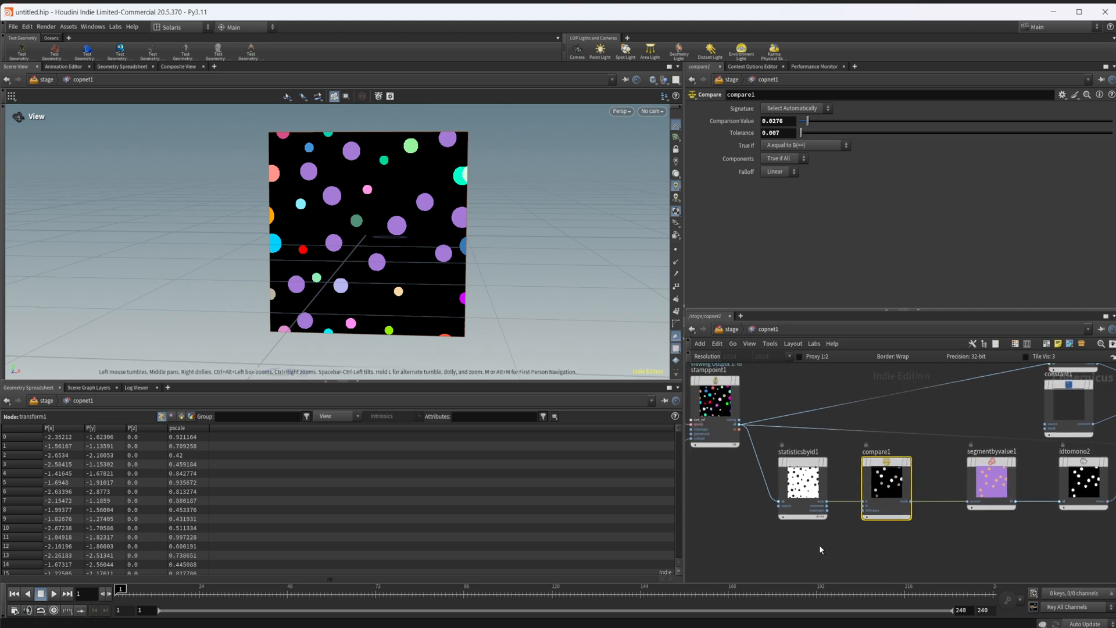
scroll(824, 542, "up", 3)
scroll(863, 528, "down", 2)
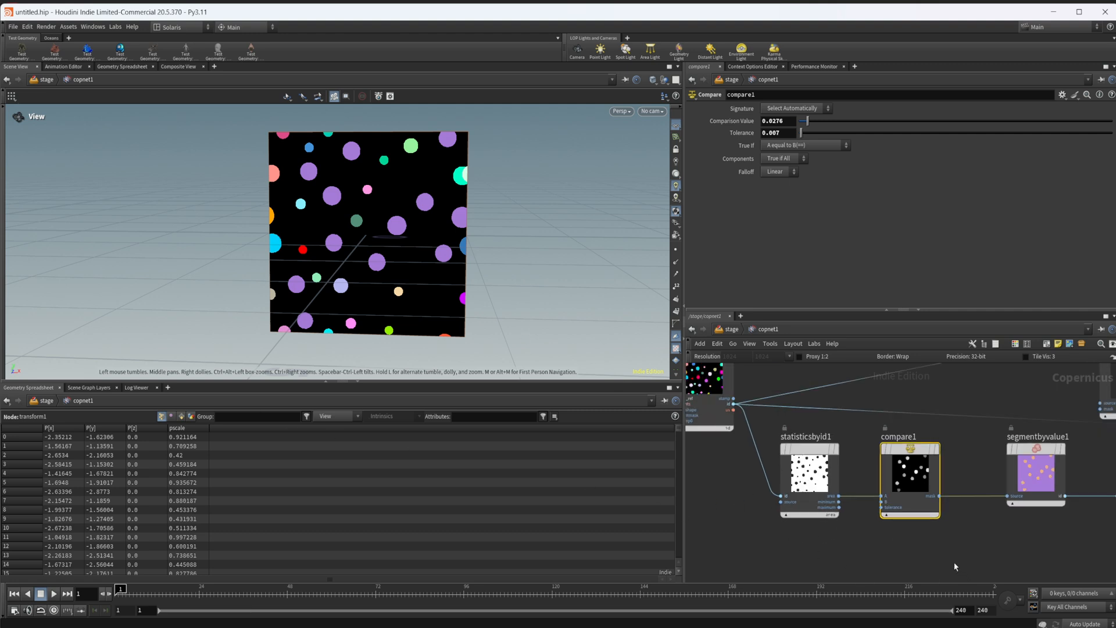
mouse_move(954, 559)
middle_mouse_down()
mouse_move(940, 491)
mouse_move(842, 492)
middle_mouse_up()
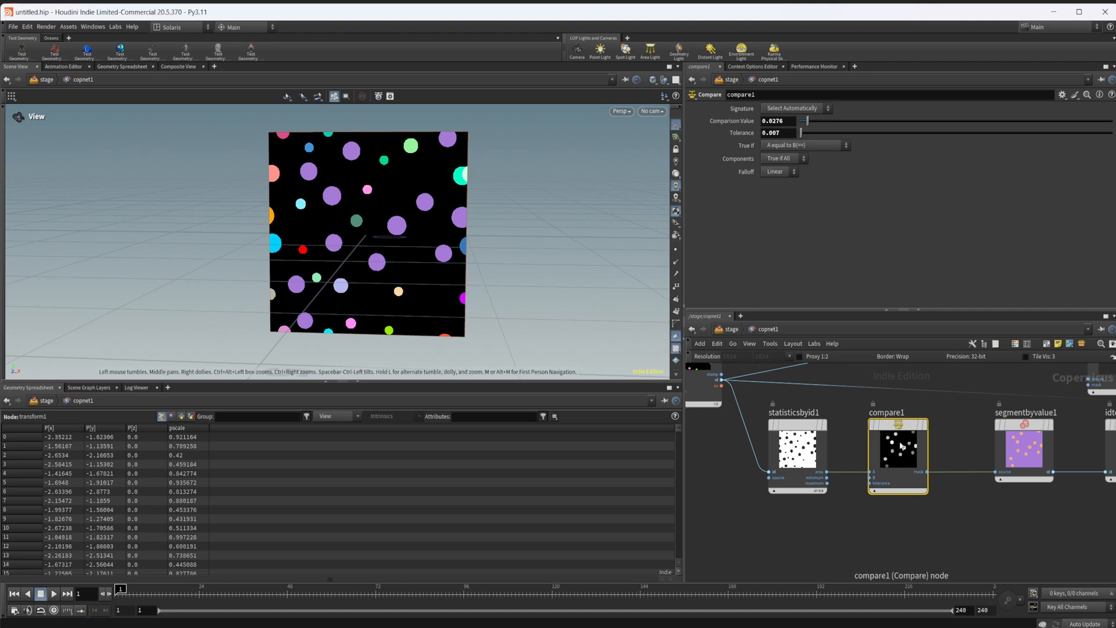
- Duplicate compare1 into compare2 fed by stamppoint1's id output, display it and raise its comparison value
left_click_drag(902, 446, 834, 536, "alt")
middle_click_drag(724, 384, 817, 396)
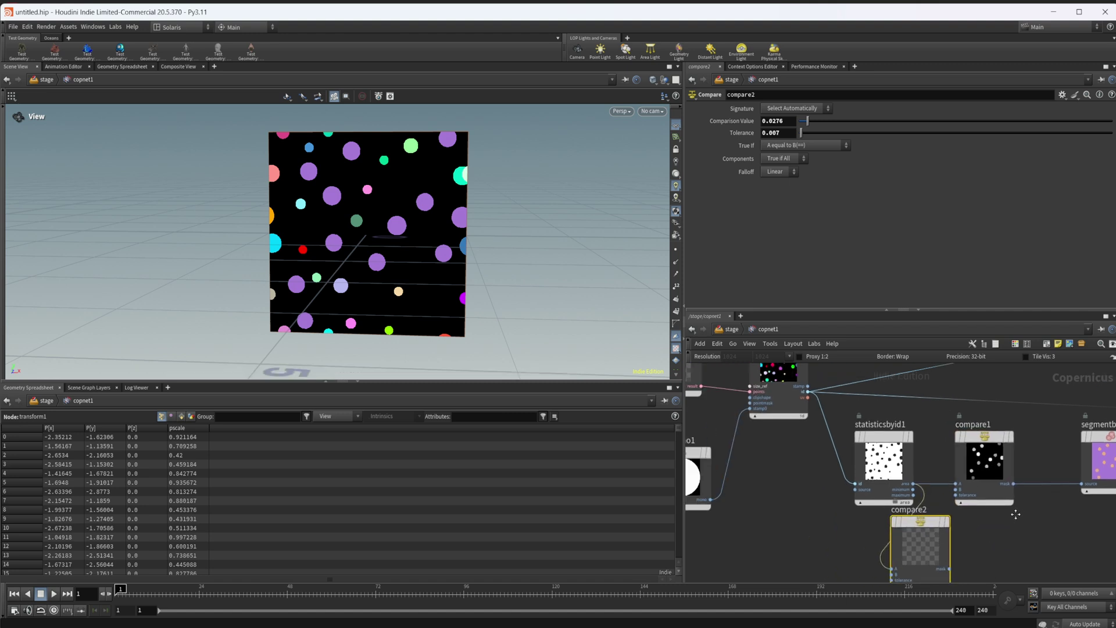
left_click(818, 395)
left_click(851, 509)
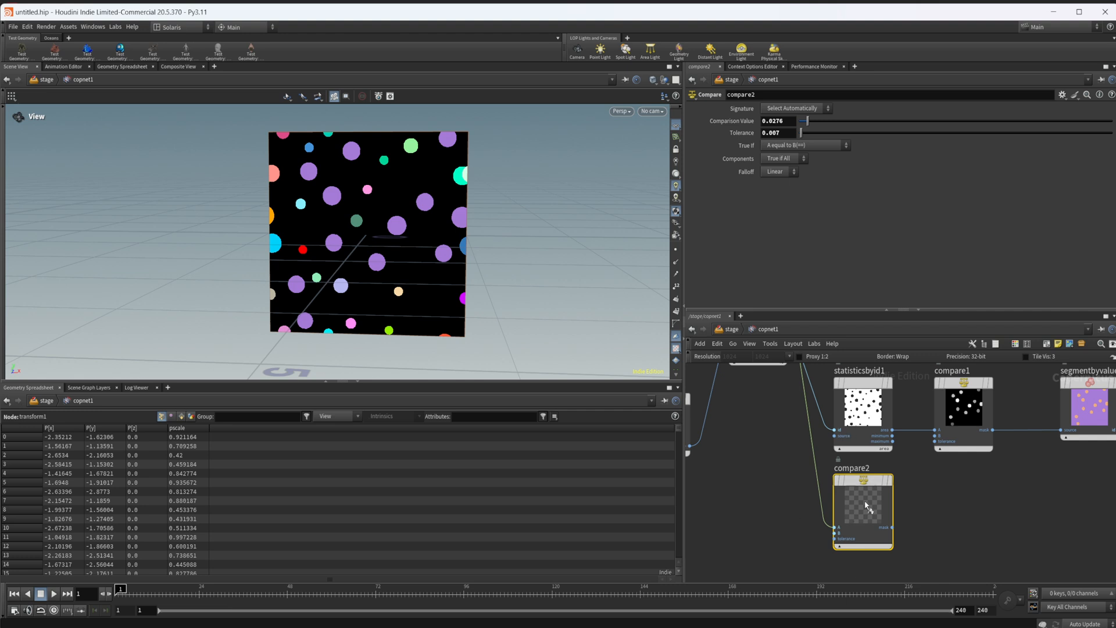
key("r")
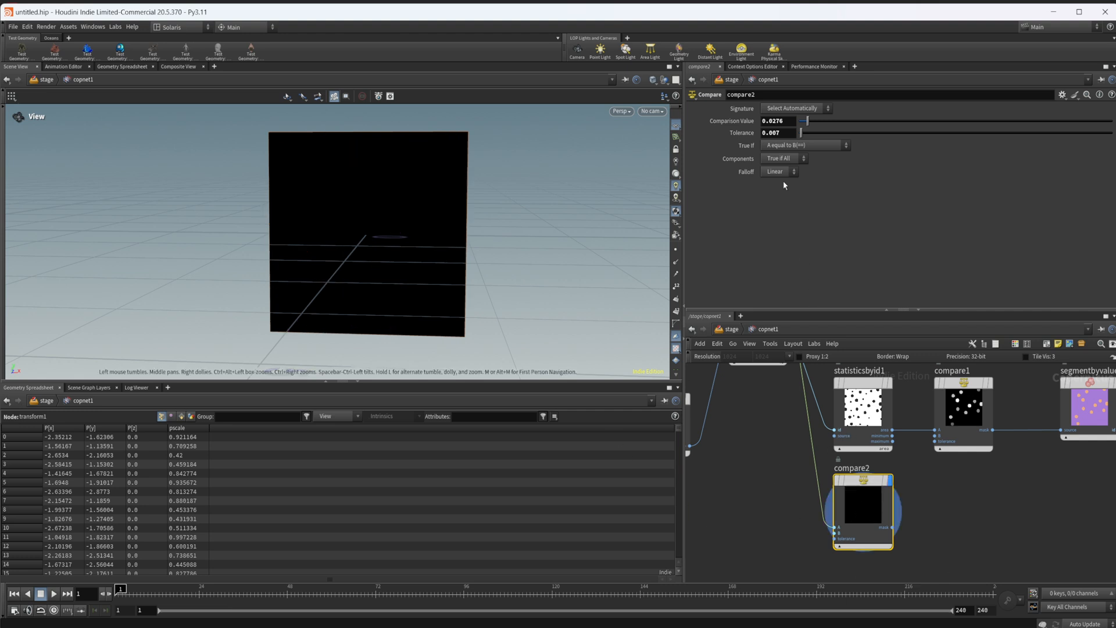
mouse_move(808, 121)
left_mouse_down()
mouse_move(796, 129)
mouse_move(1078, 133)
mouse_move(869, 121)
mouse_move(1112, 120)
left_mouse_up()
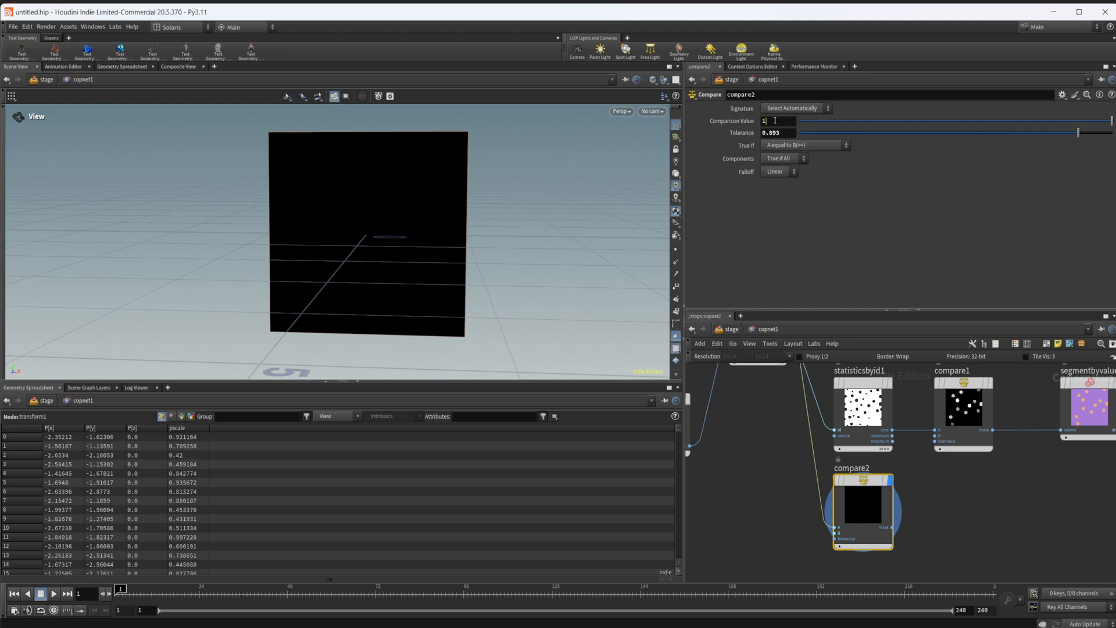
- Set compare2's Comparison Value to 100 after checking stamppoint1's settings
middle_click_drag(760, 468, 801, 594)
left_click(811, 432)
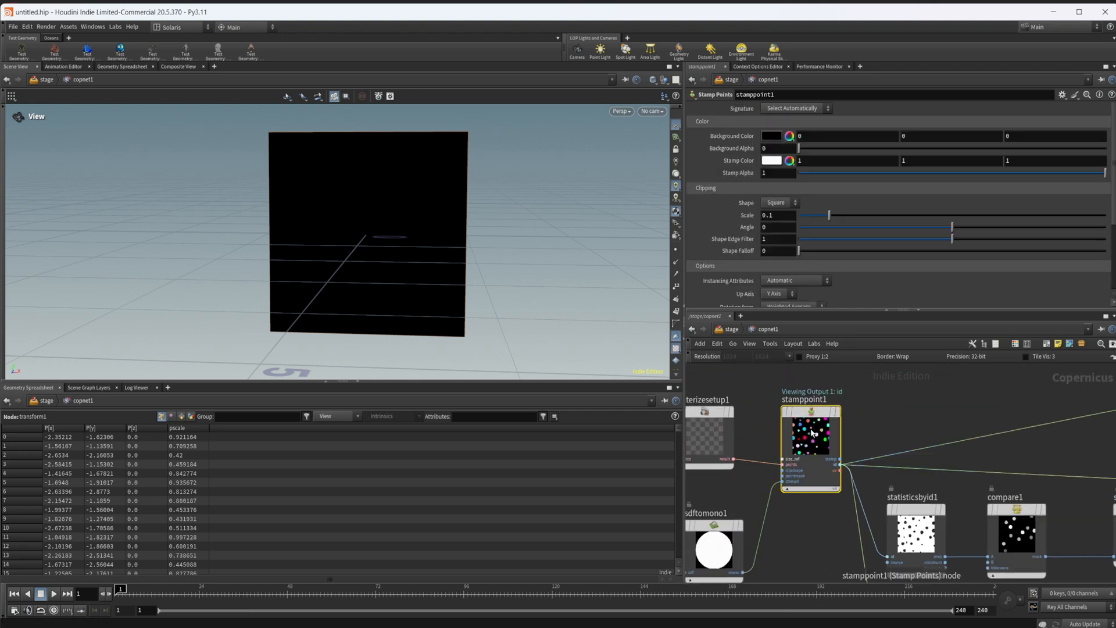
scroll(930, 468, "down", 3)
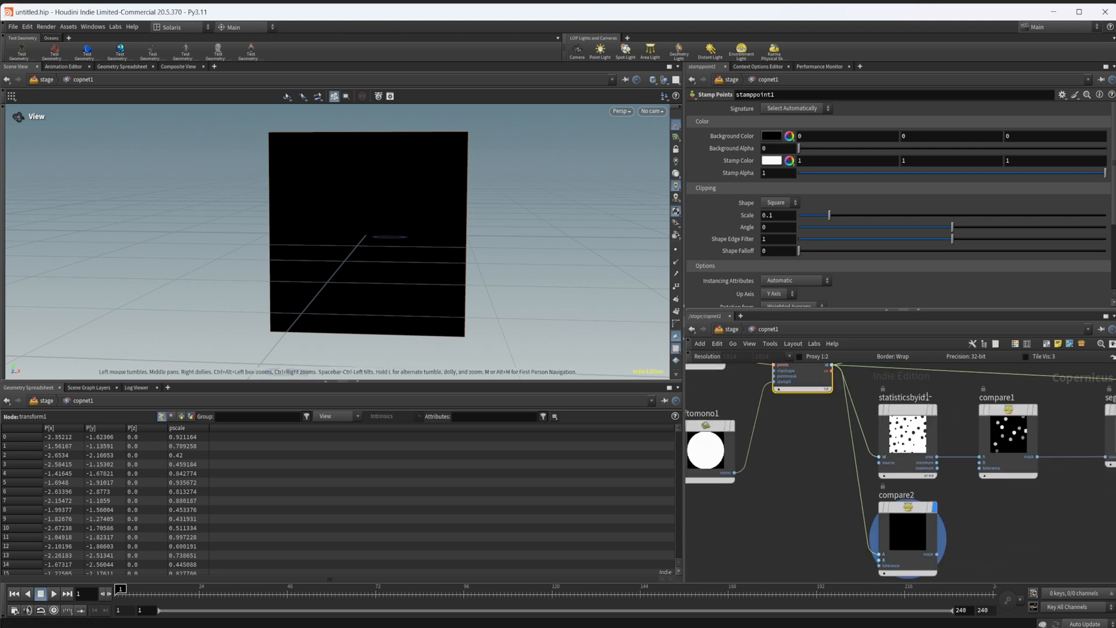
left_click(899, 512)
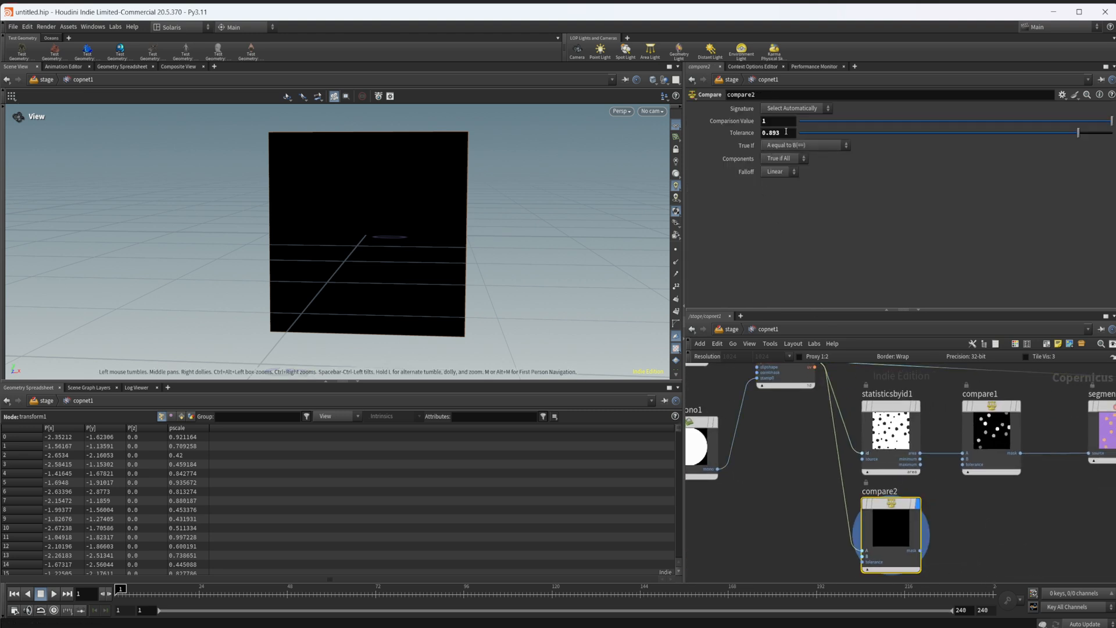
key("Tab")
type("50")
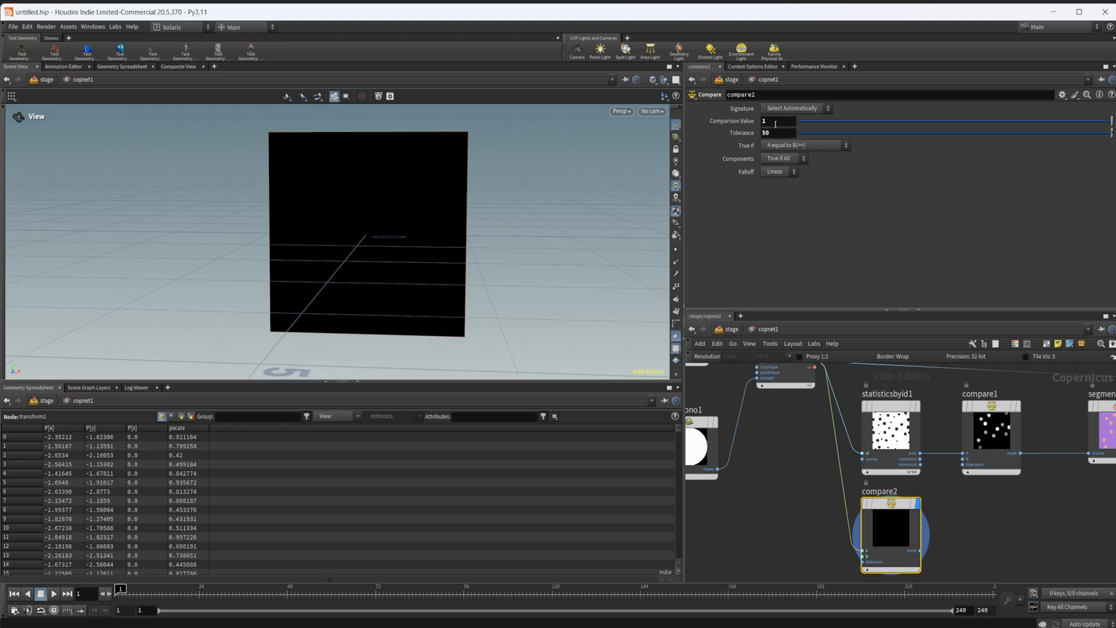
left_click(776, 123)
key("Return")
- Display stamppoint1's white circles again
middle_click_drag(789, 393, 807, 424)
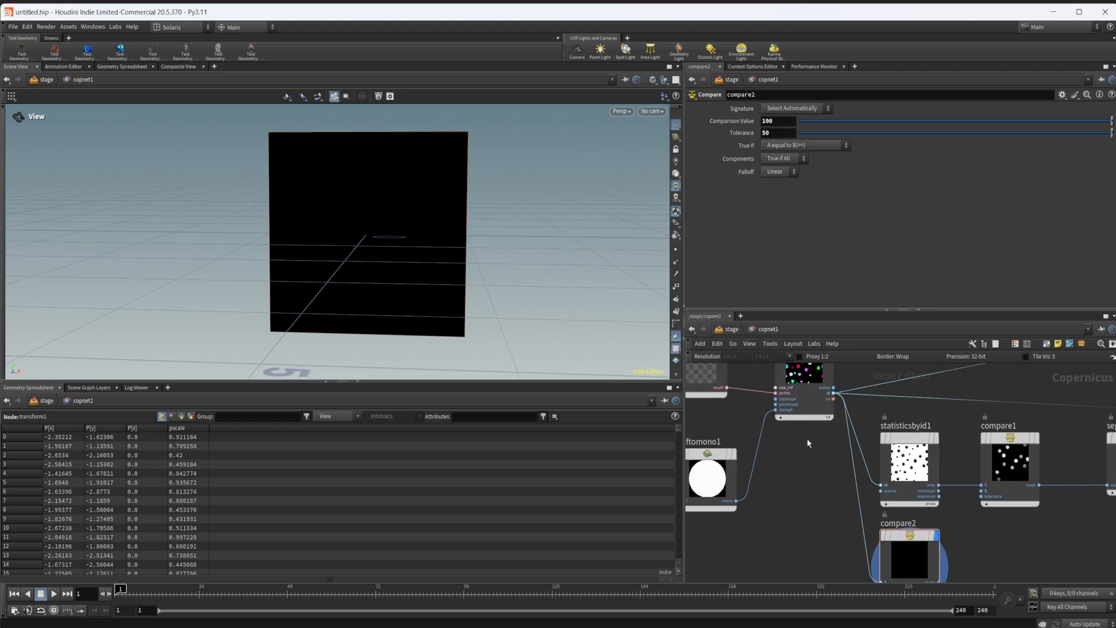
left_click(804, 401)
key("r")
- In the Composite View, turn on Inspect and view the id plane of the circles
left_click(179, 66)
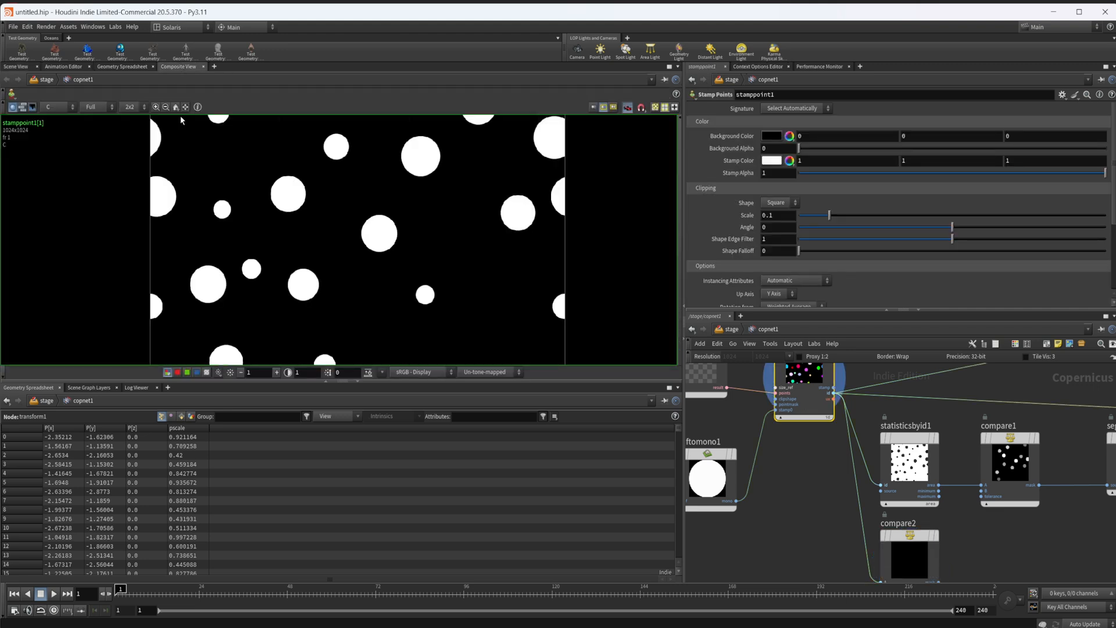
right_click(211, 211)
left_click(257, 315)
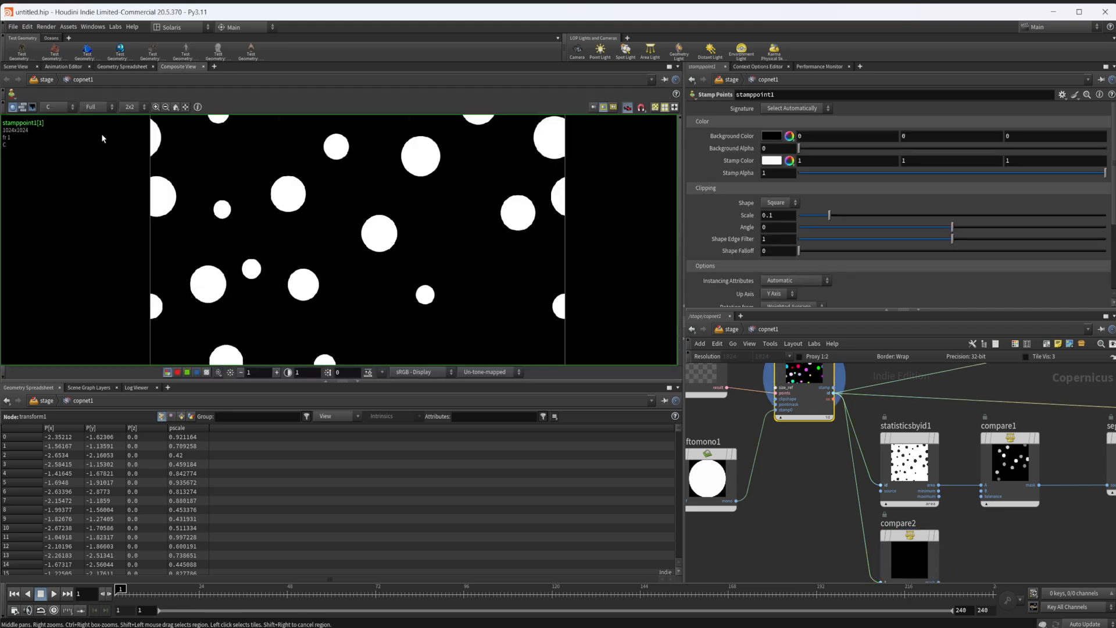
left_click(53, 106)
left_click(53, 145)
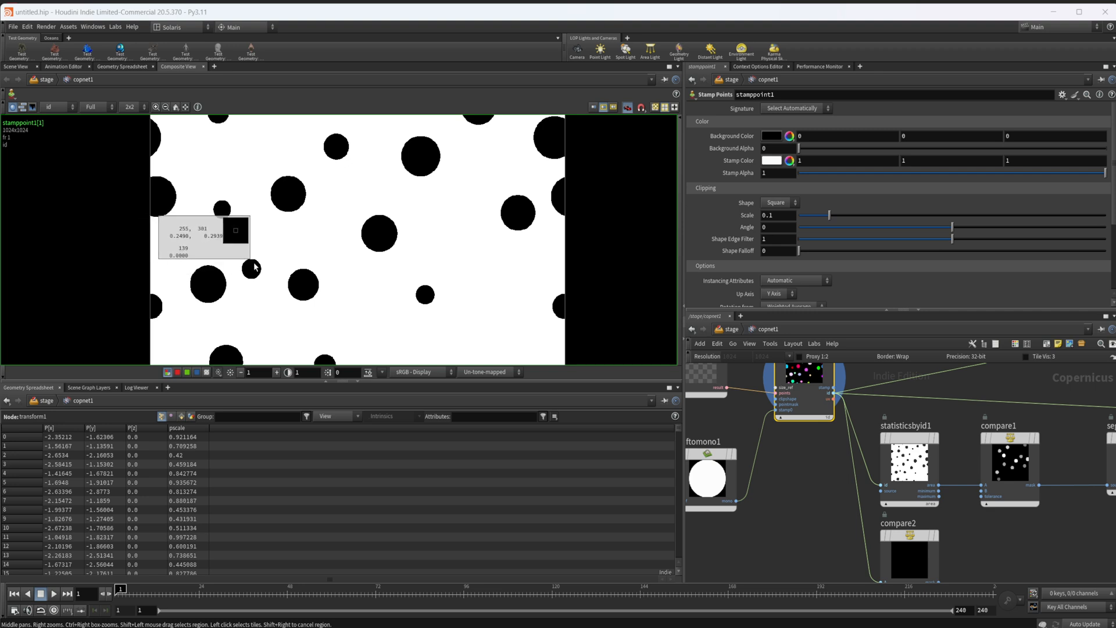
right_click(339, 309)
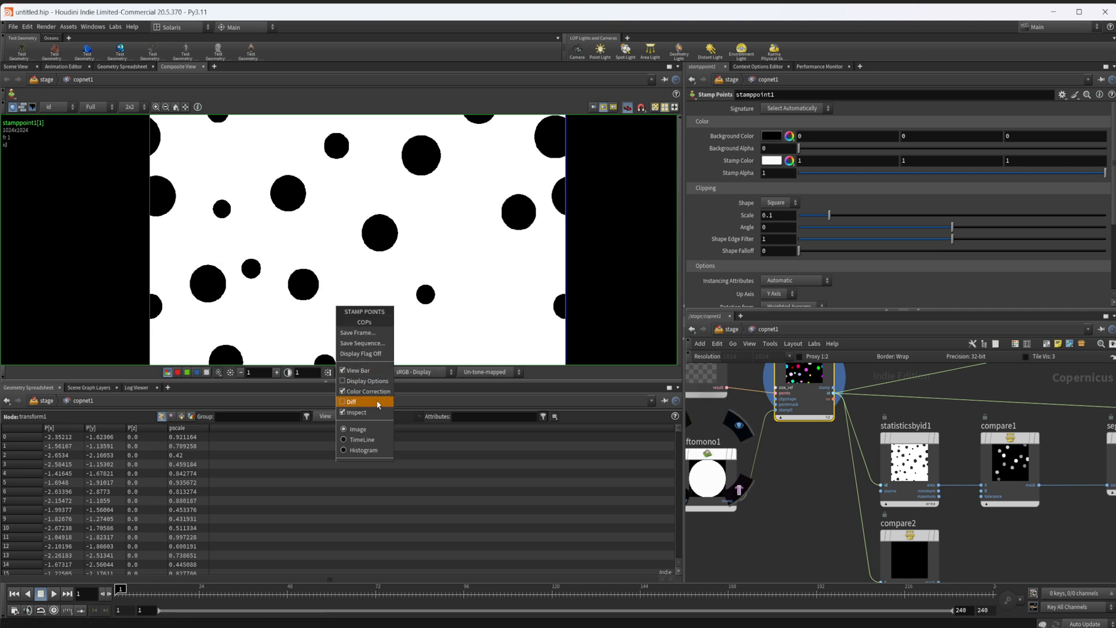
- Display compare2's all-black mask plane, then delete compare2 so stamppoint1 shows again
middle_click_drag(784, 531, 712, 472)
left_click(838, 500)
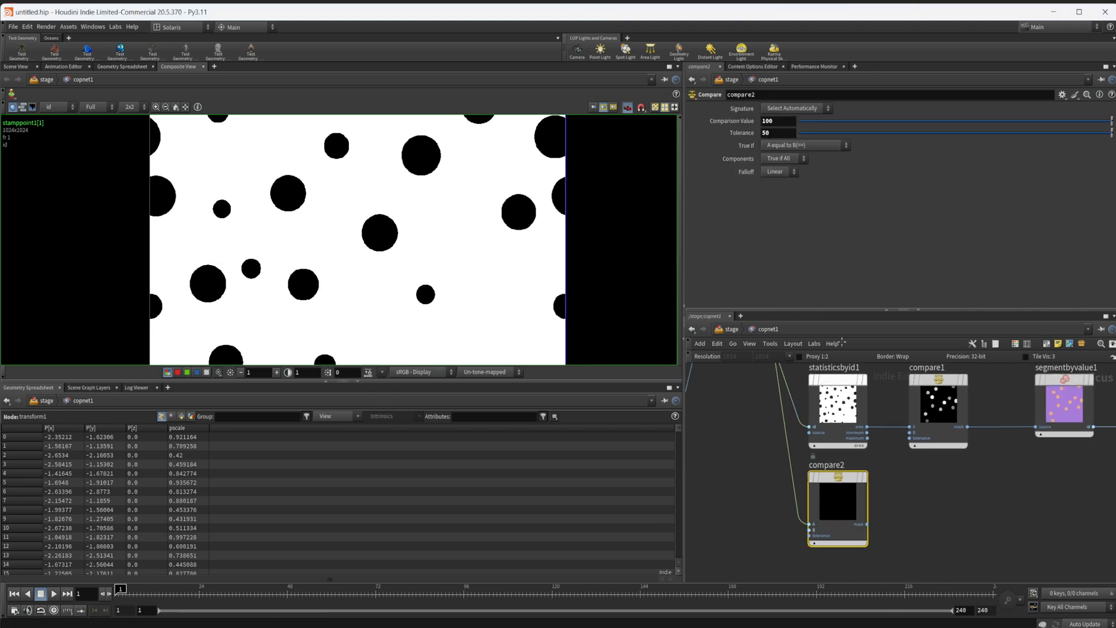
left_click(778, 135)
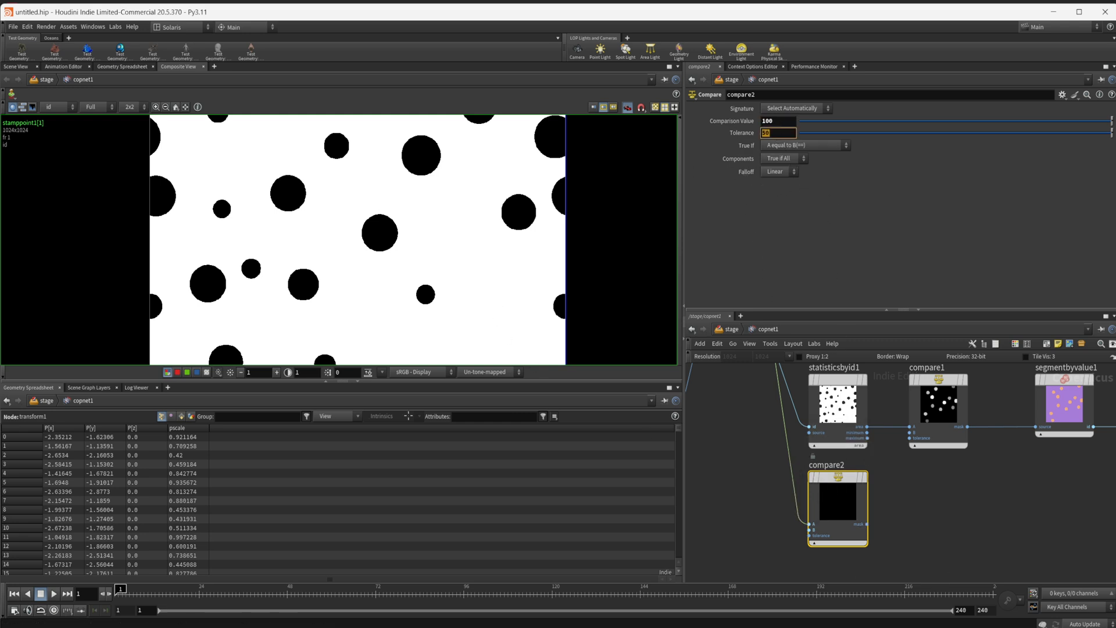
key("r")
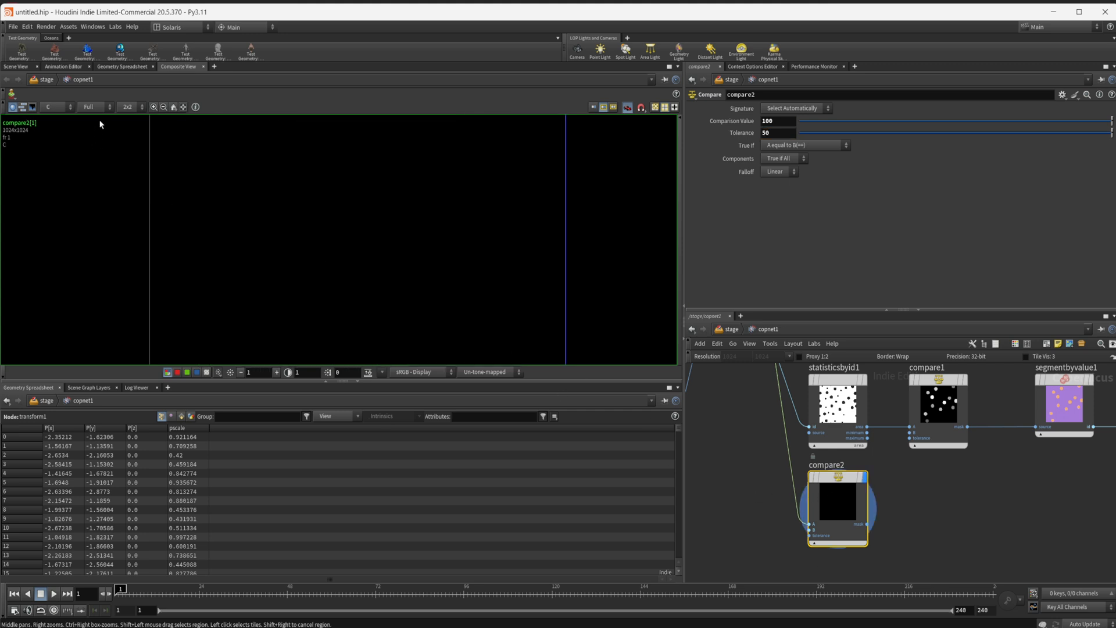
left_click(53, 107)
left_click(50, 130)
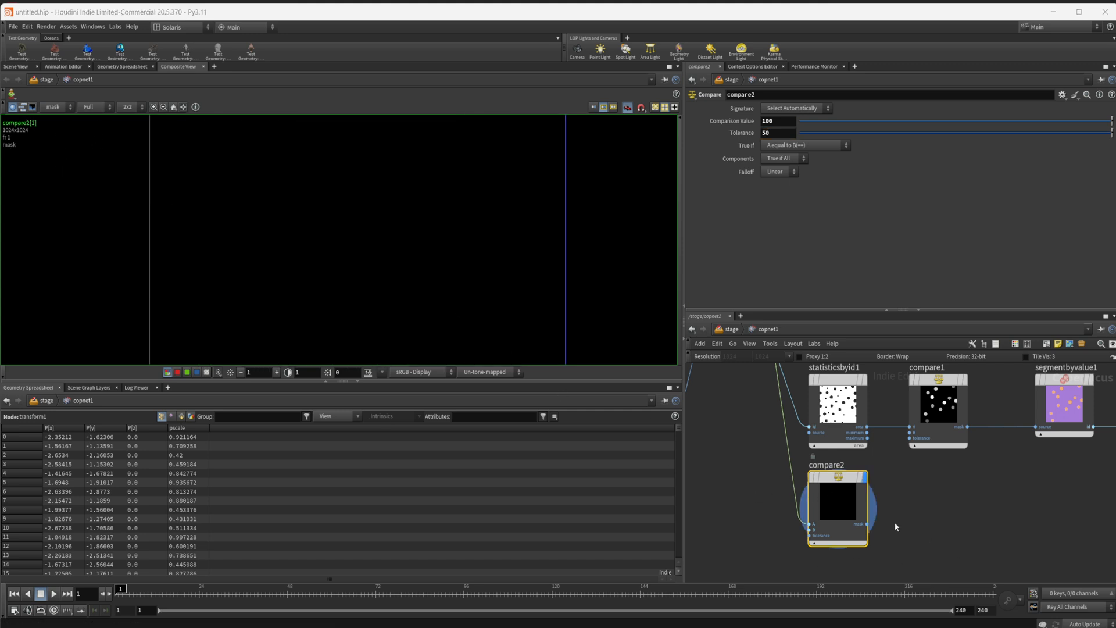
scroll(788, 472, "down", 3)
scroll(810, 498, "down", 2)
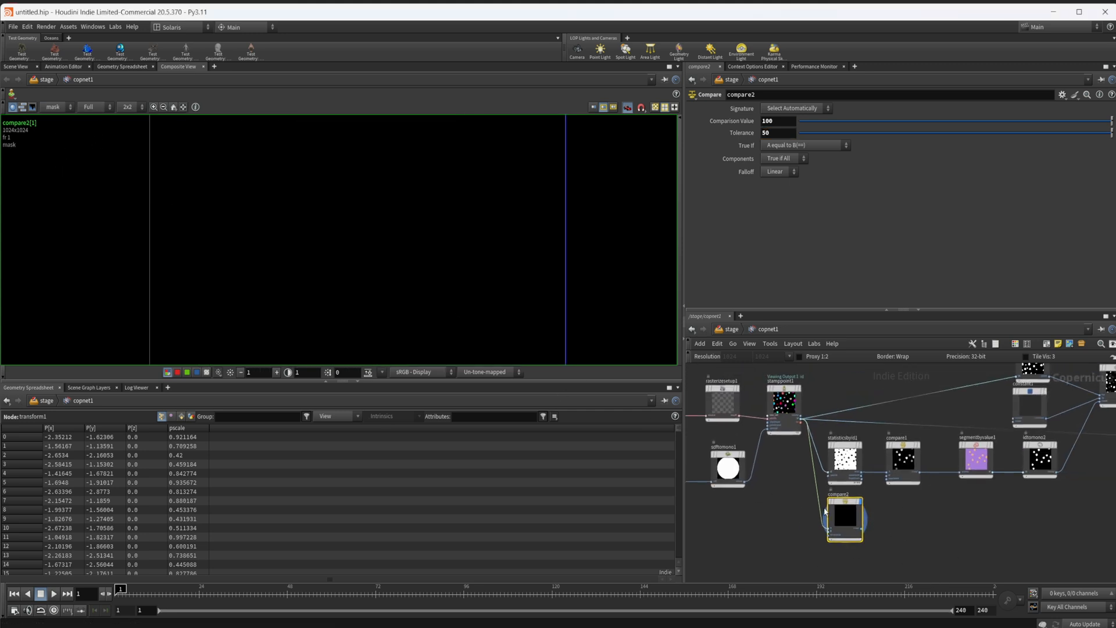
key("Delete")
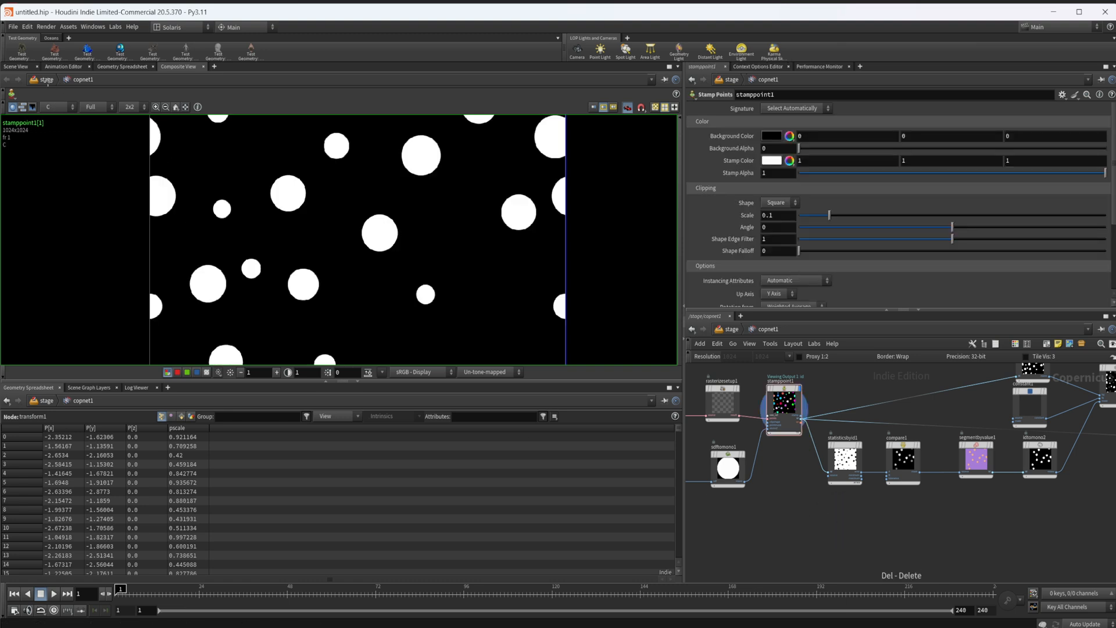
- Return to Scene View and display switch1's result with the matched circles in uniform purple
left_click(17, 66)
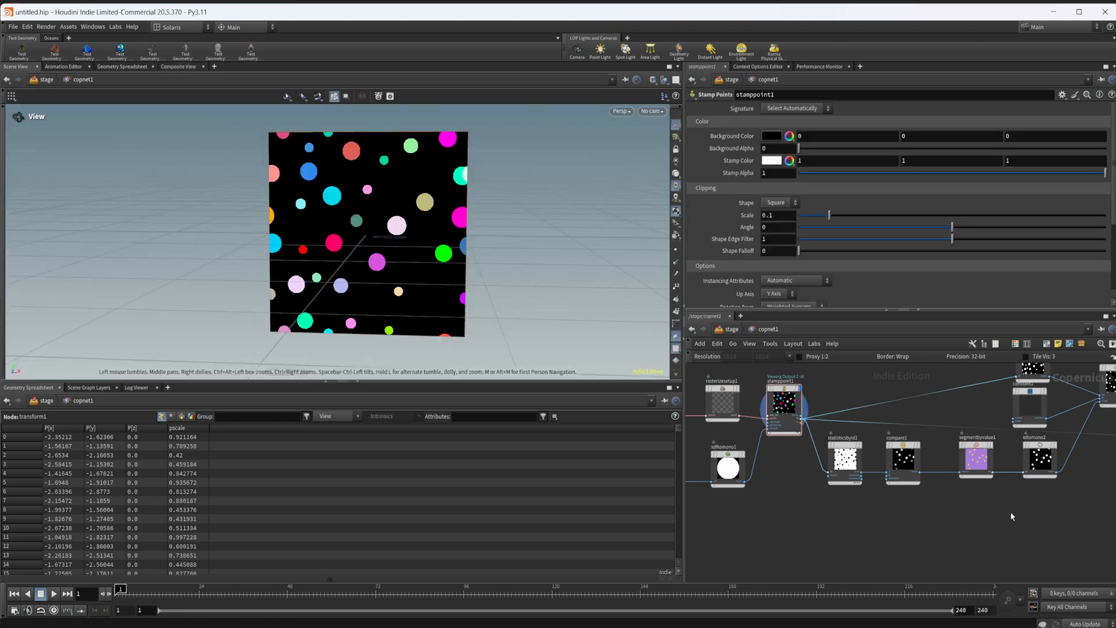
middle_click_drag(1011, 516, 879, 545)
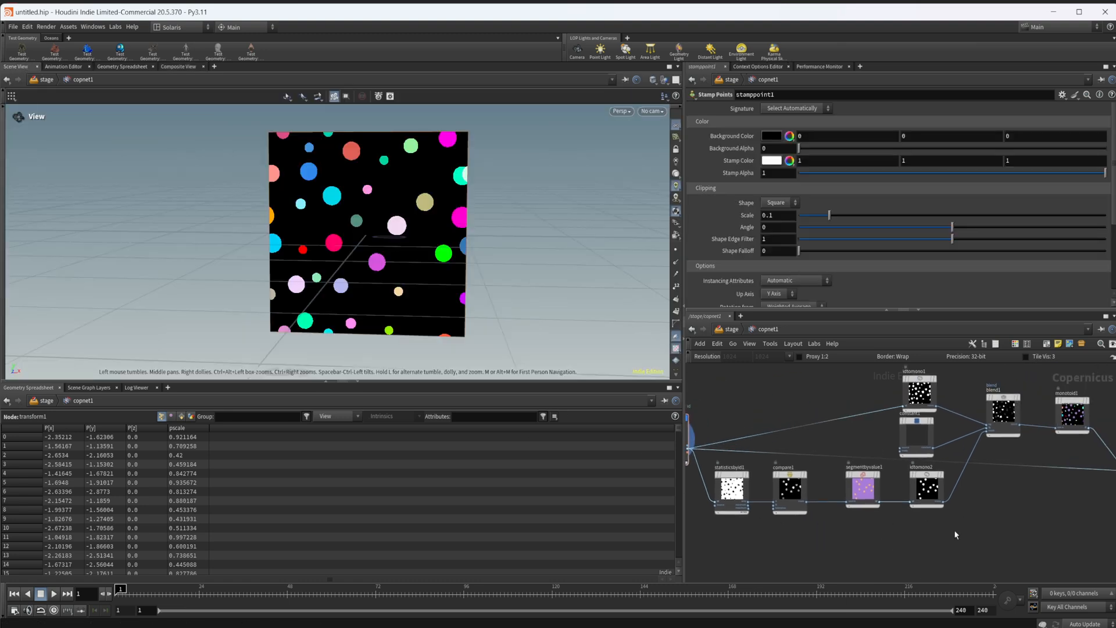
middle_click_drag(1011, 543, 1042, 543)
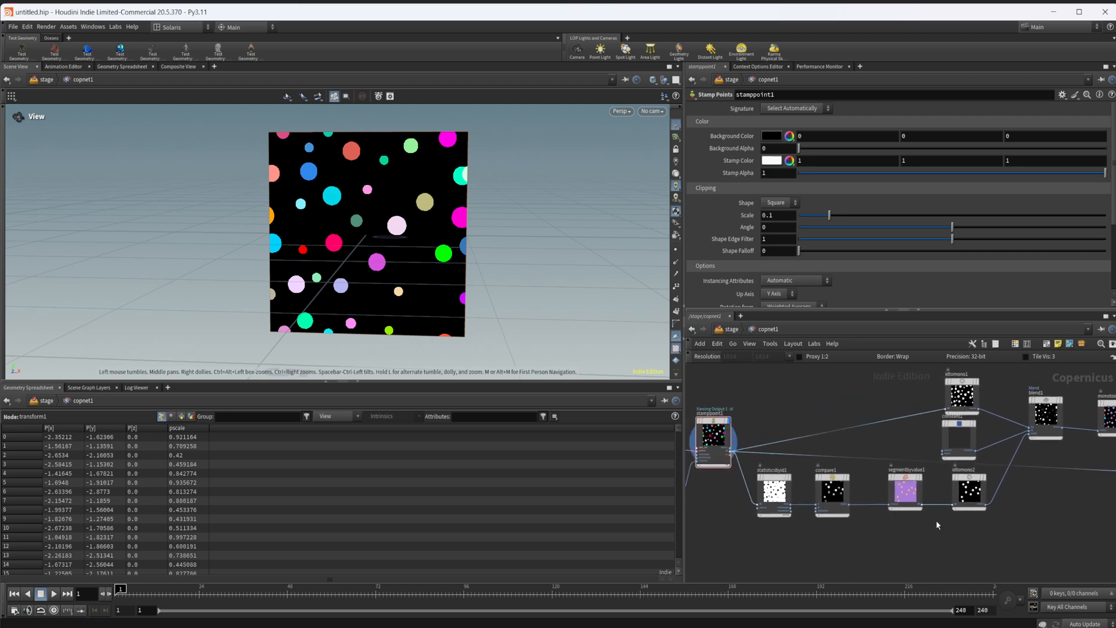
middle_click_drag(999, 513, 963, 517)
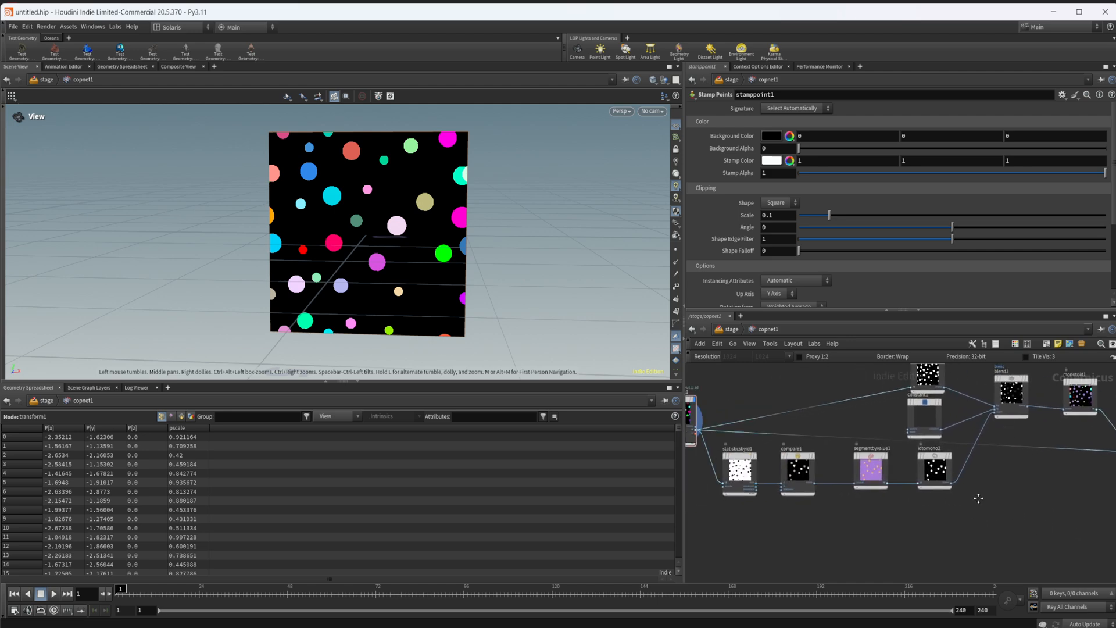
left_click(951, 469)
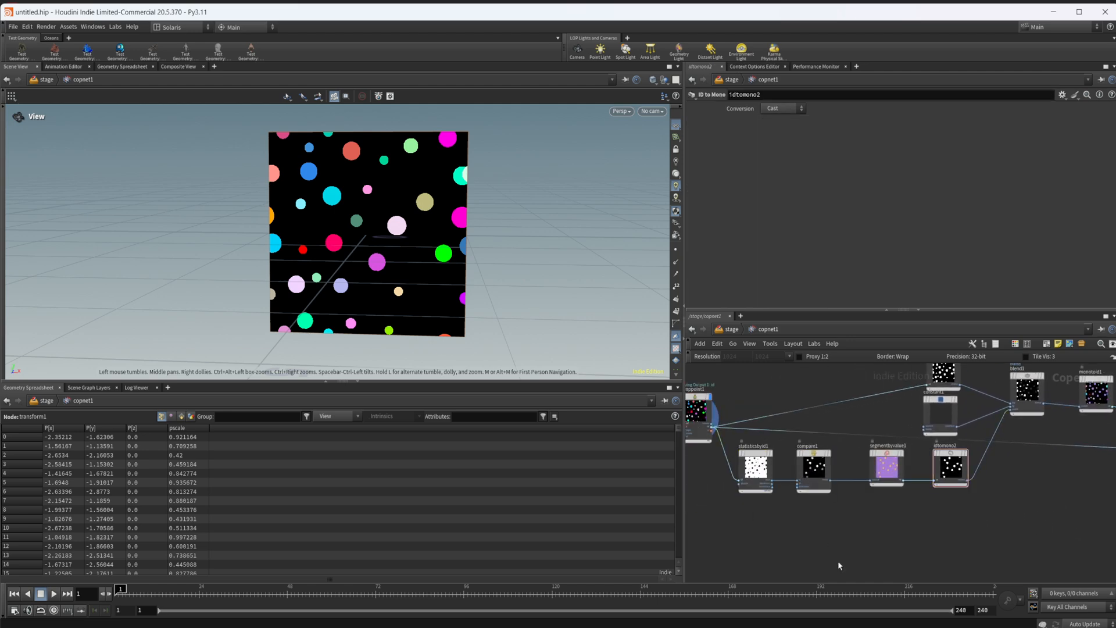
middle_click_drag(993, 535, 929, 519)
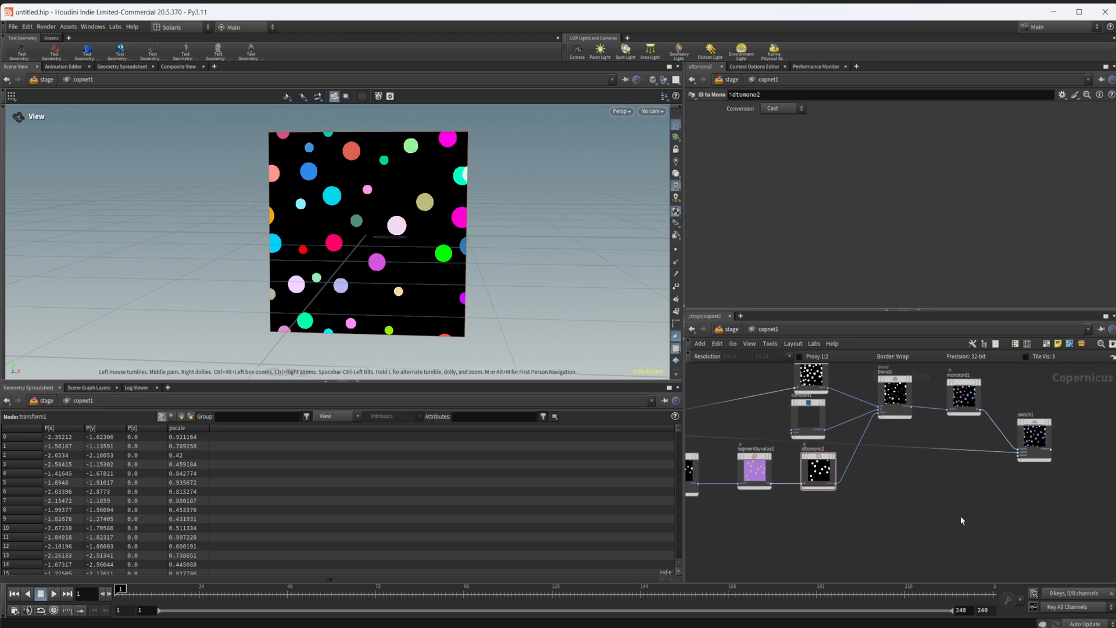
left_click(1028, 439)
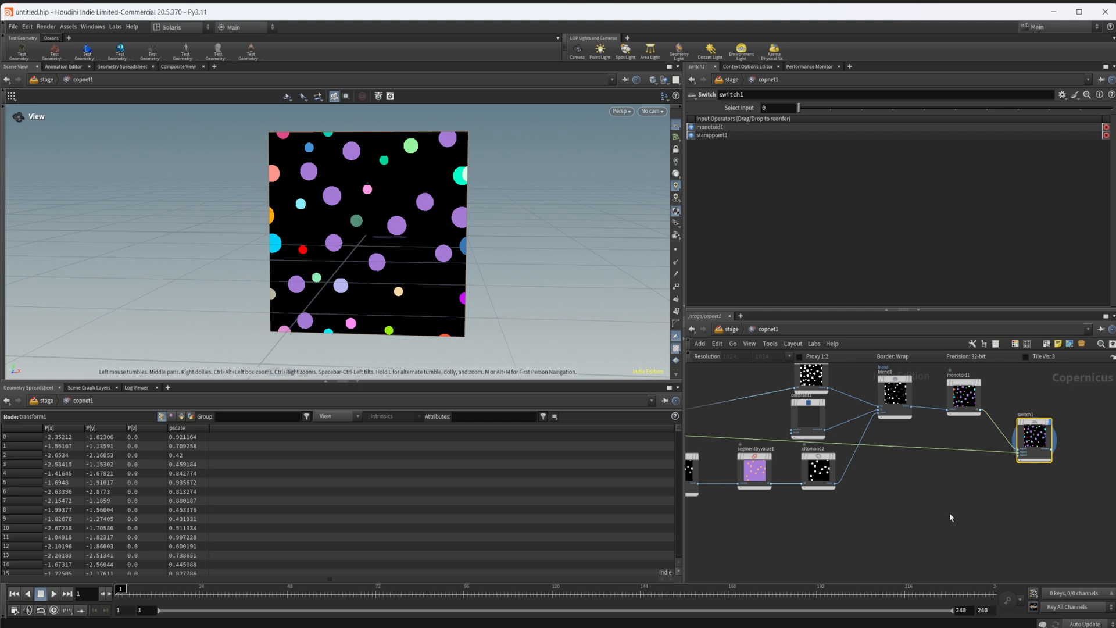
scroll(950, 512, "left", 3)
scroll(910, 474, "left", 2)
scroll(891, 473, "left", 3)
scroll(872, 476, "left", 2)
scroll(867, 478, "up", 1)
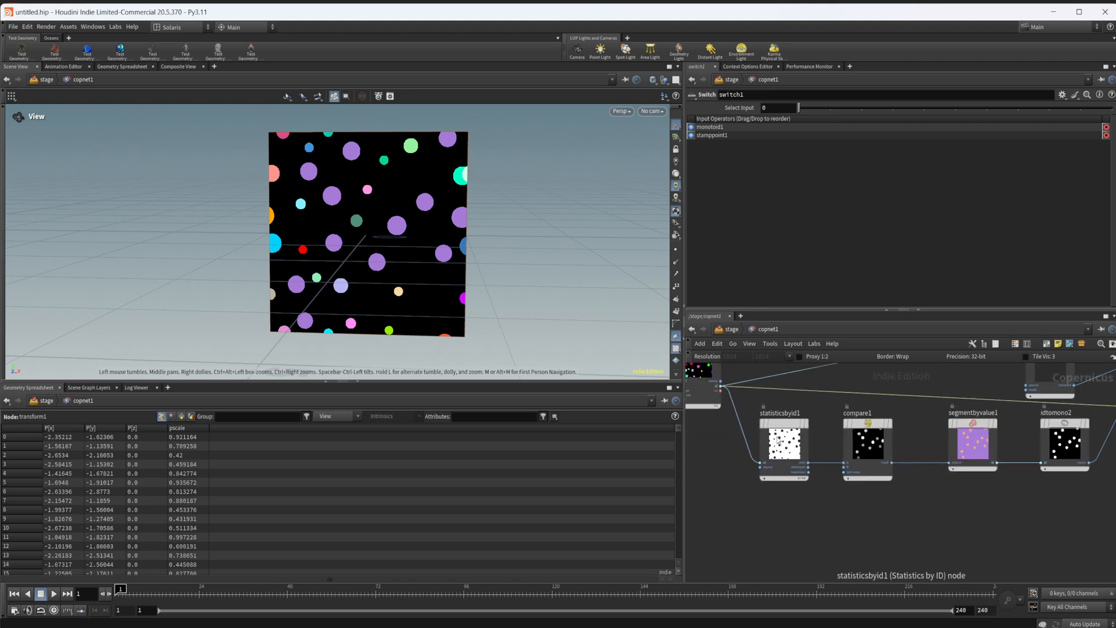
scroll(889, 506, "right", 1)
scroll(877, 501, "right", 2)
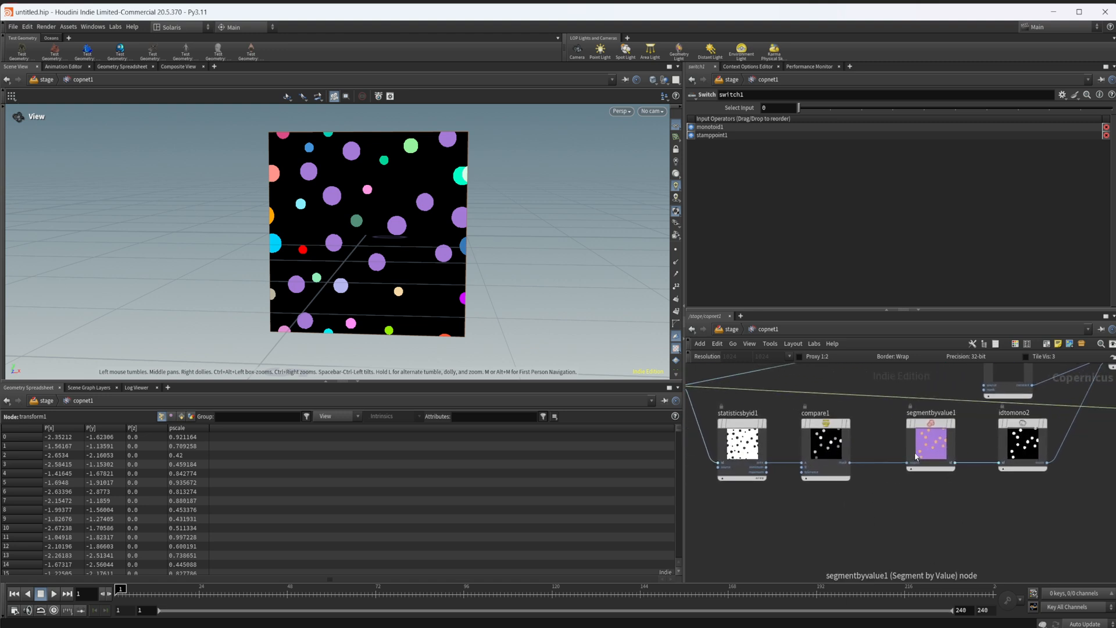
- Select segmentbyvalue1 and re-pick Number of Segments as its Method
left_click(931, 442)
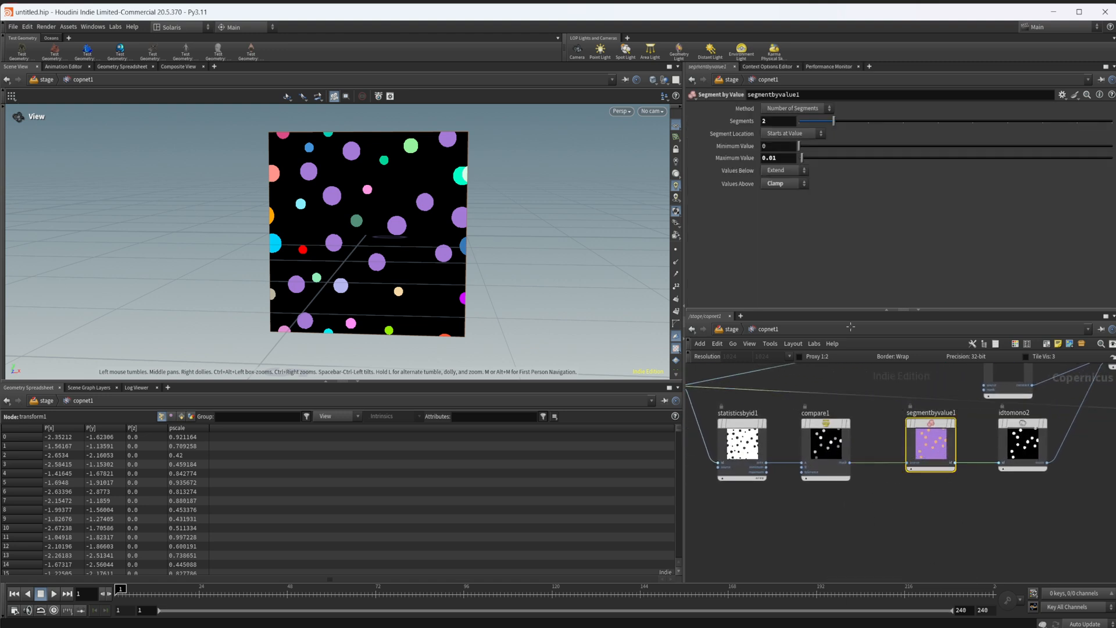
left_click(787, 108)
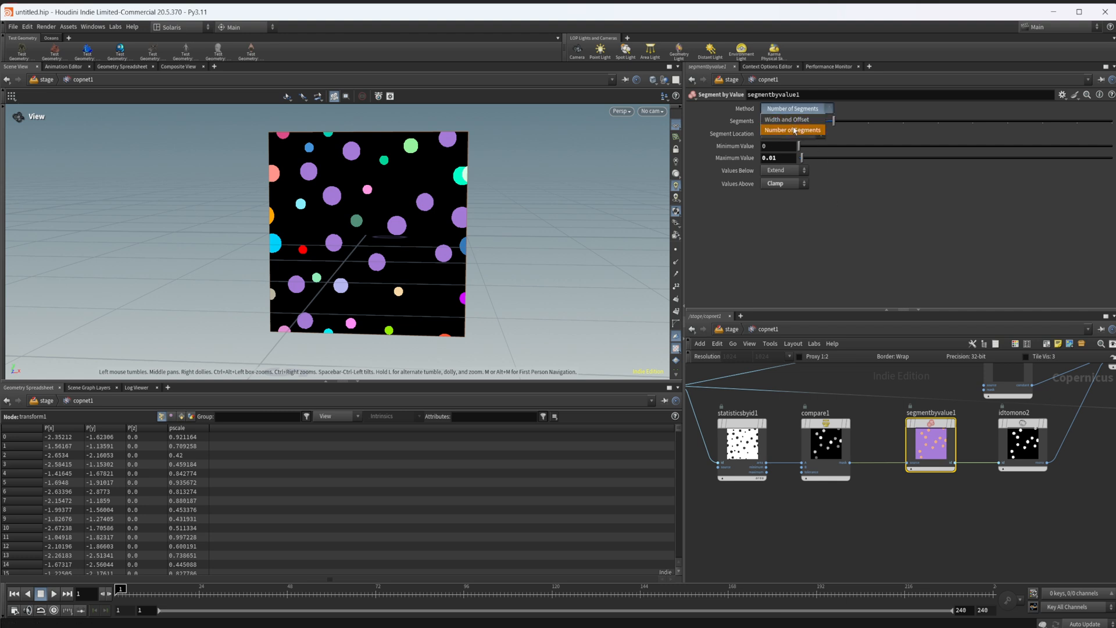
left_click(780, 130)
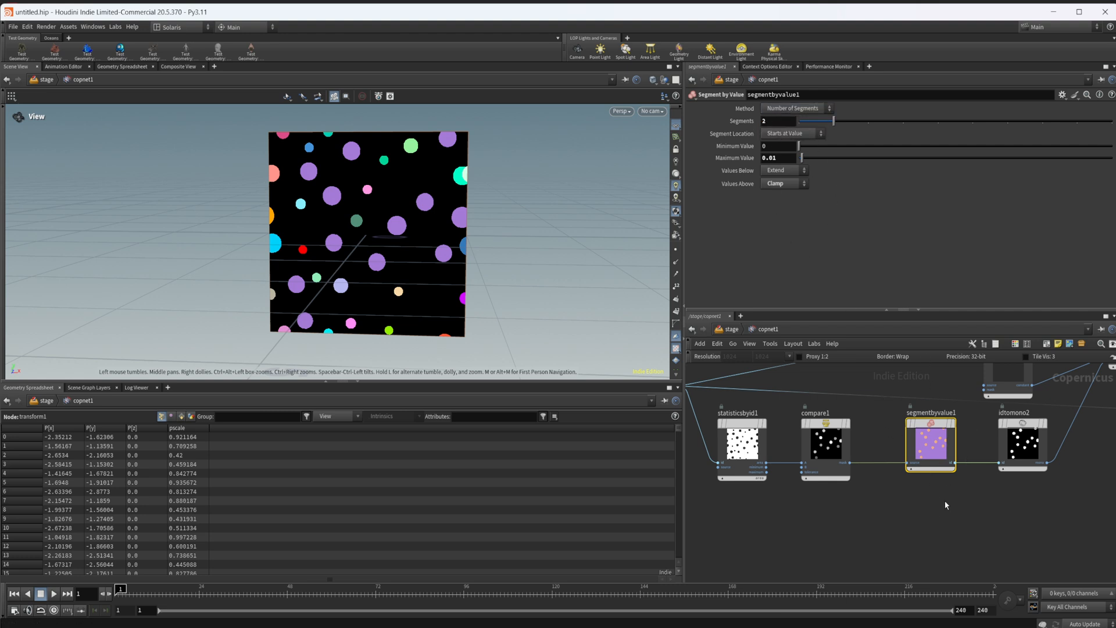
middle_click_drag(1029, 518, 944, 529)
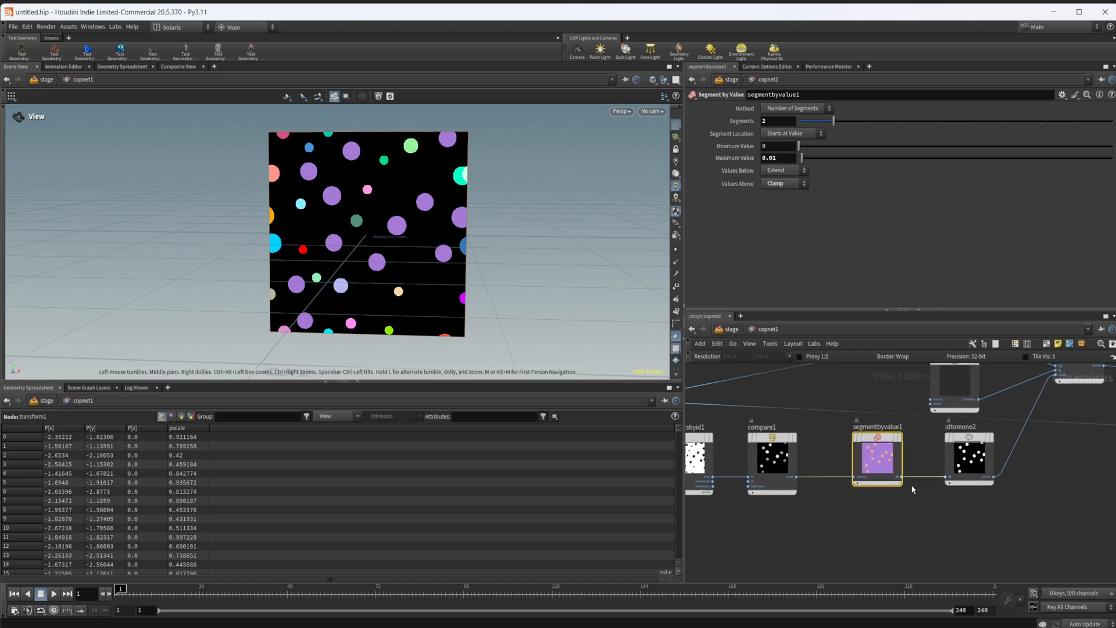
mouse_move(944, 544)
middle_mouse_down()
mouse_move(942, 525)
mouse_move(915, 542)
middle_mouse_up()
scroll(968, 528, "down", 2)
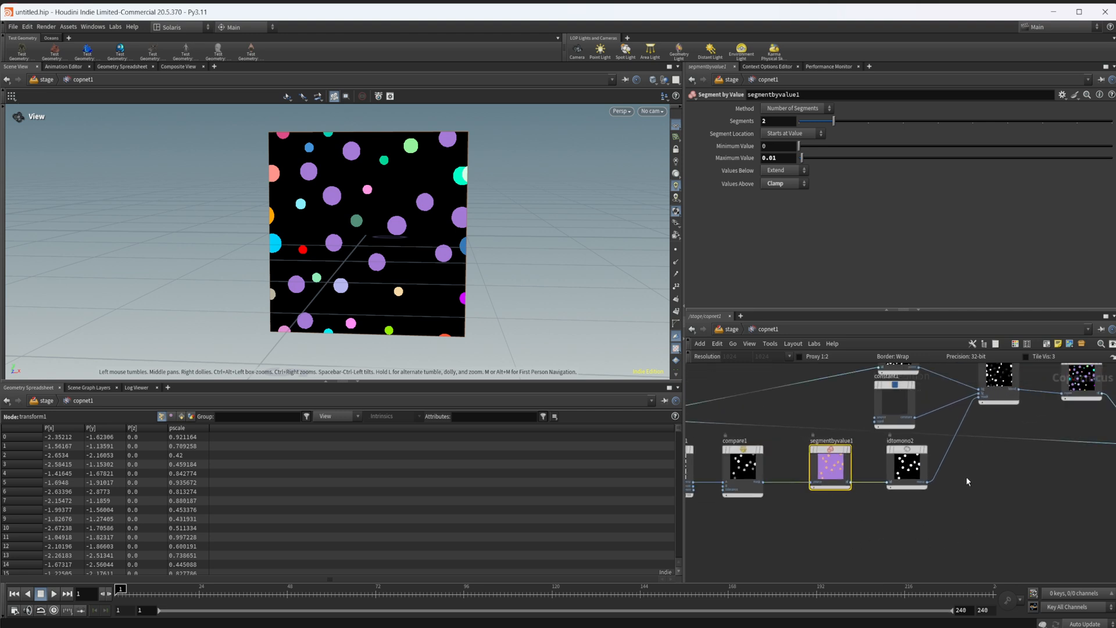
middle_click_drag(987, 483, 787, 519)
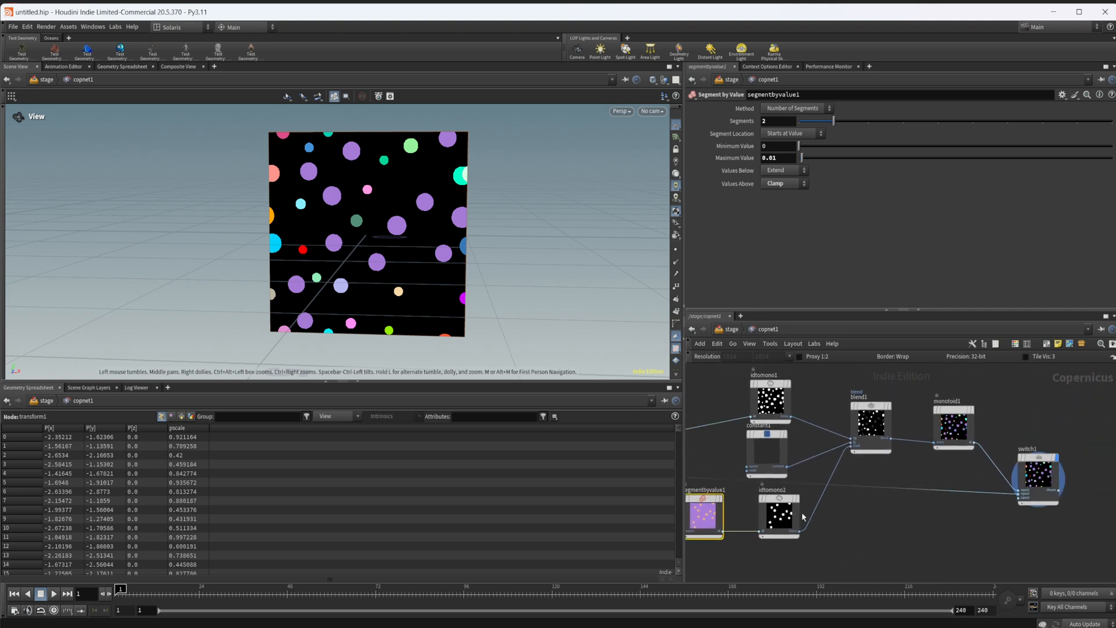